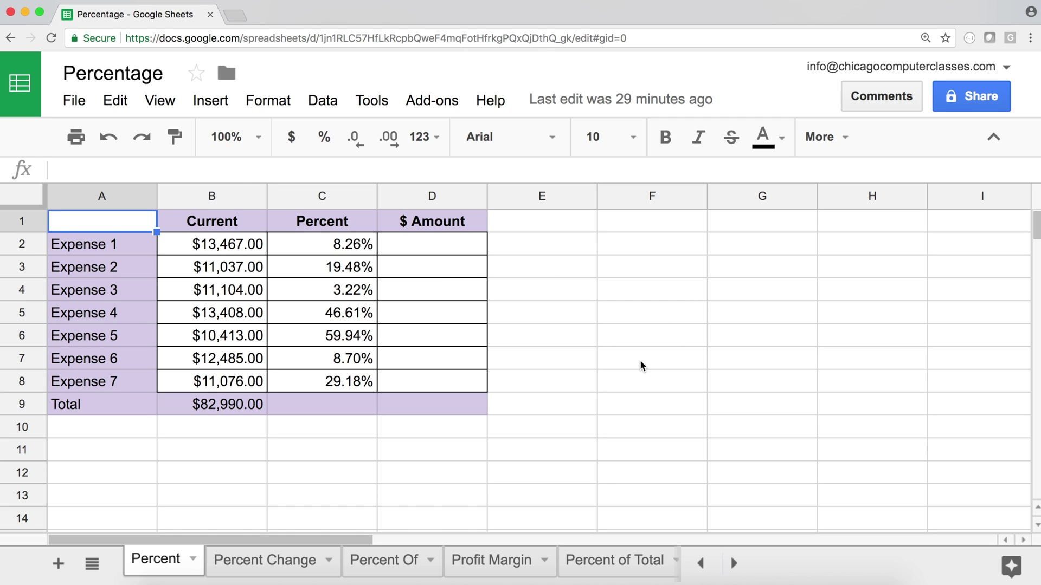
Enter 25% in cell F3 and change the cell's format to Number
{"action": "left_click", "coordinate": [657, 269]}
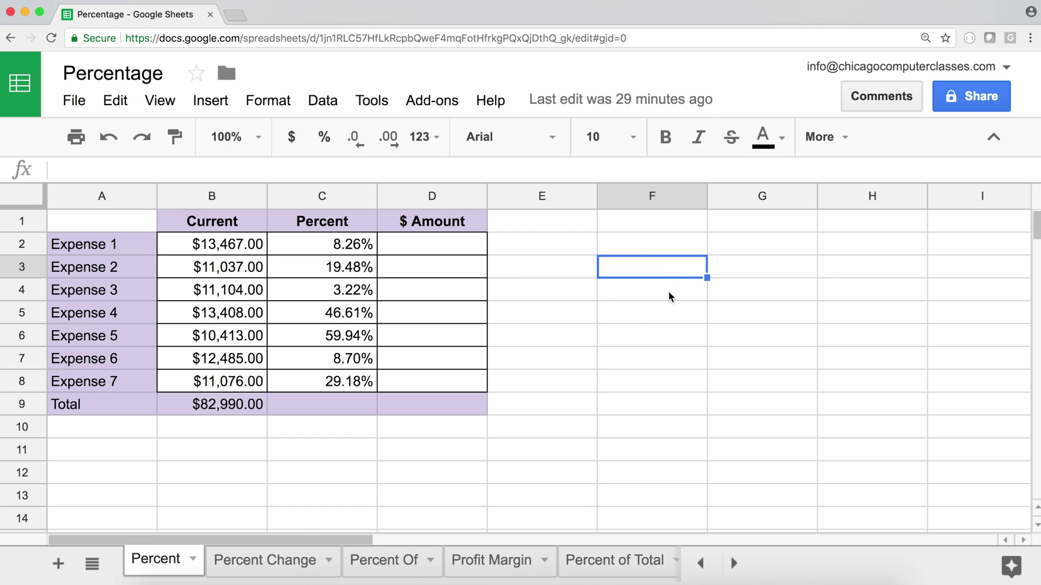
{"action": "type", "text": "25%"}
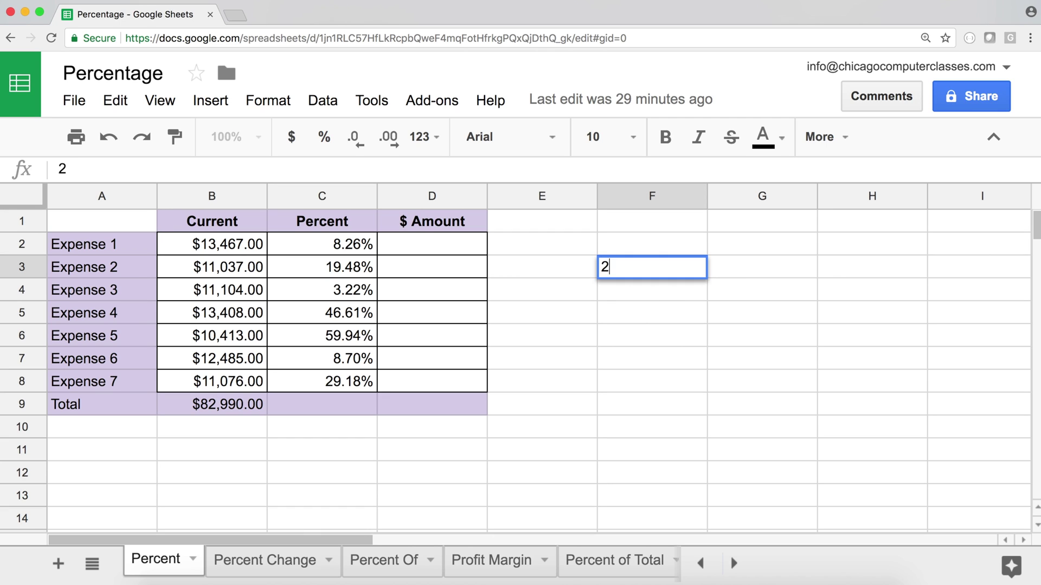
{"action": "key", "text": "Return"}
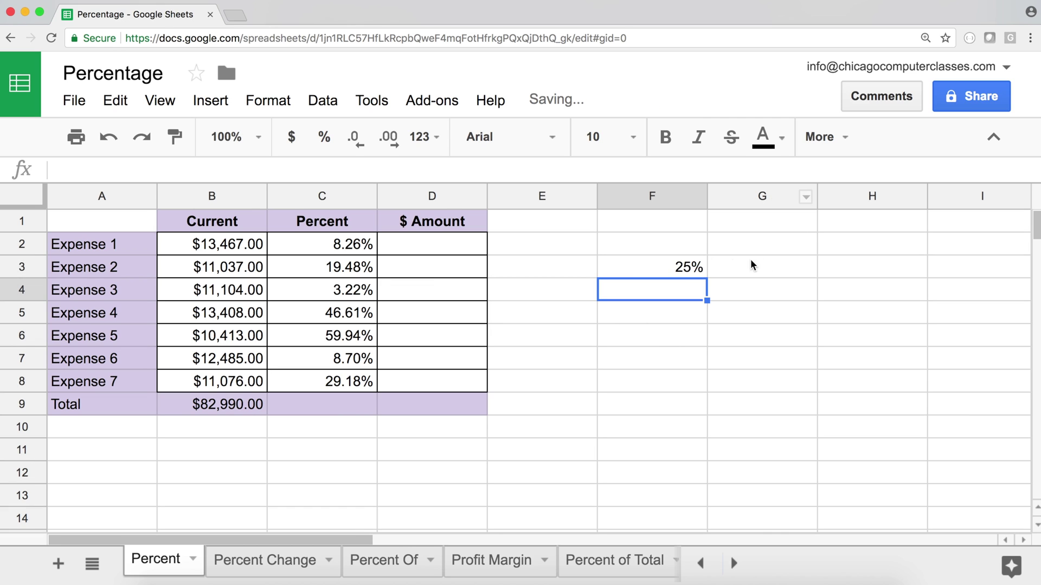
{"action": "left_click", "coordinate": [678, 267]}
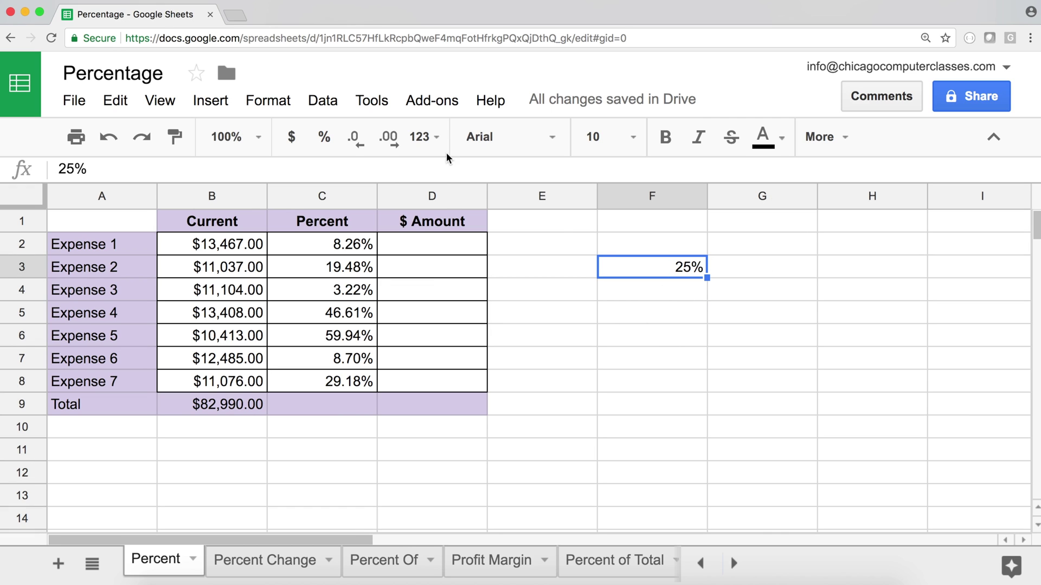
{"action": "left_click", "coordinate": [424, 137]}
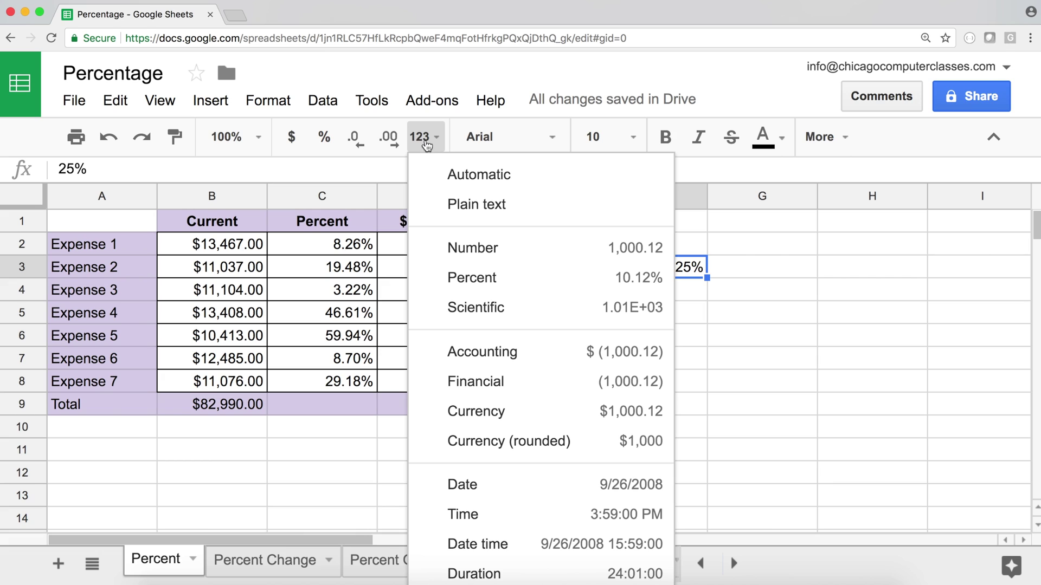
{"action": "left_click", "coordinate": [493, 248]}
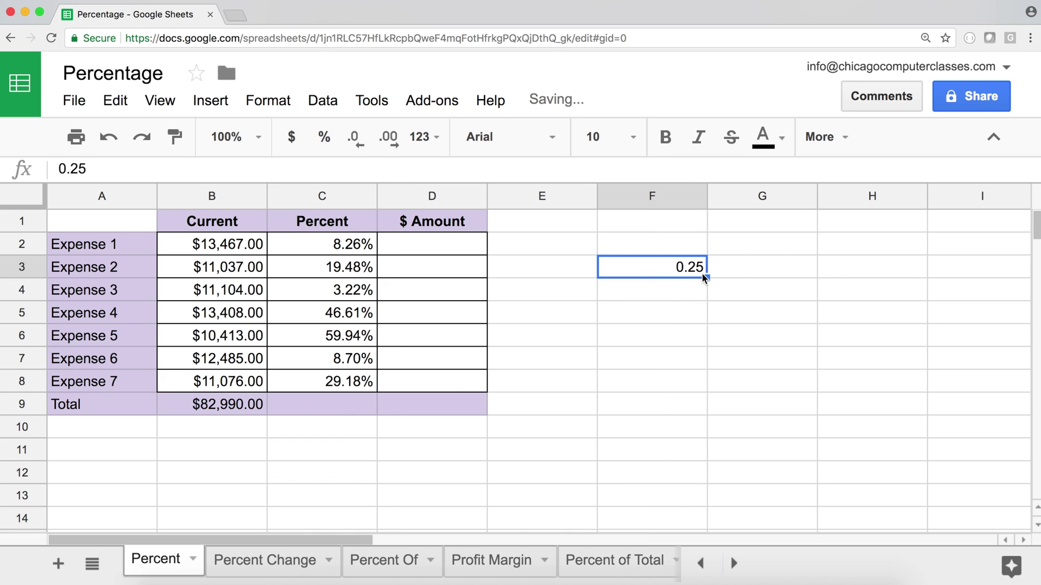
{"action": "left_click", "coordinate": [684, 291]}
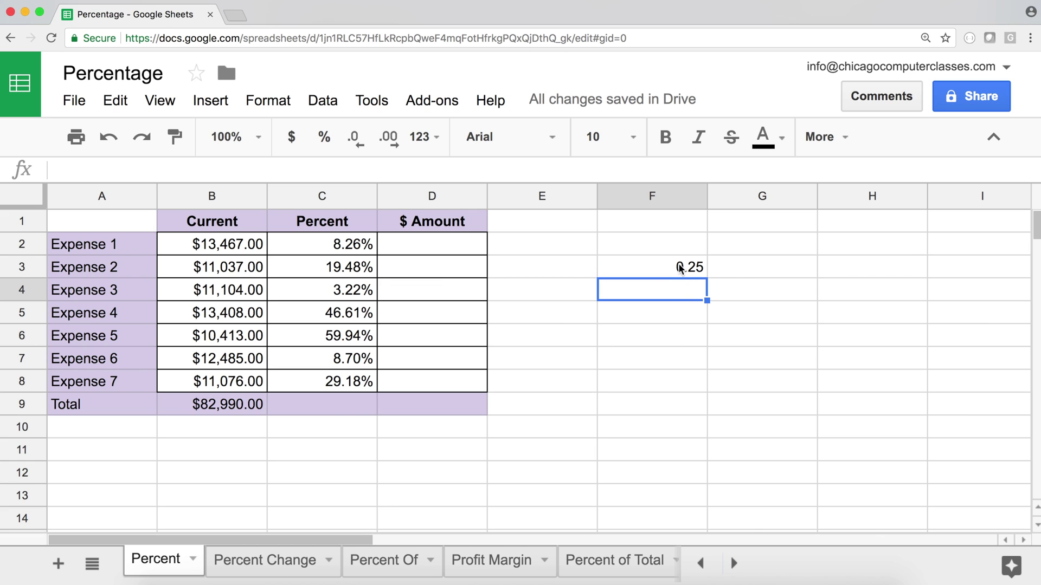
{"action": "left_click", "coordinate": [685, 271]}
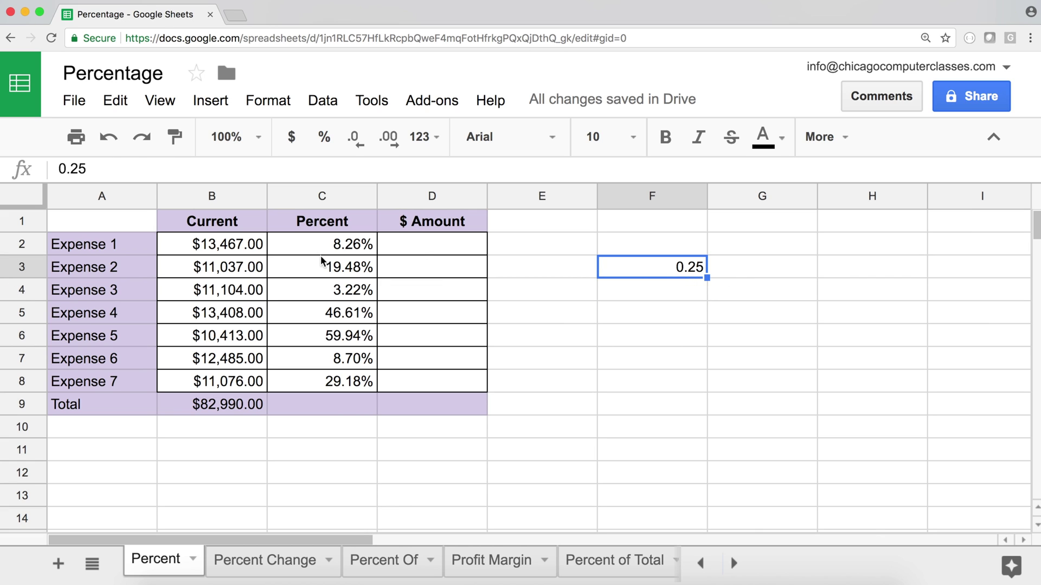
Switch the Percent column values in C2:C8 to Number format and back to Percent format
{"action": "left_click_drag", "start_coordinate": [347, 244], "coordinate": [351, 378]}
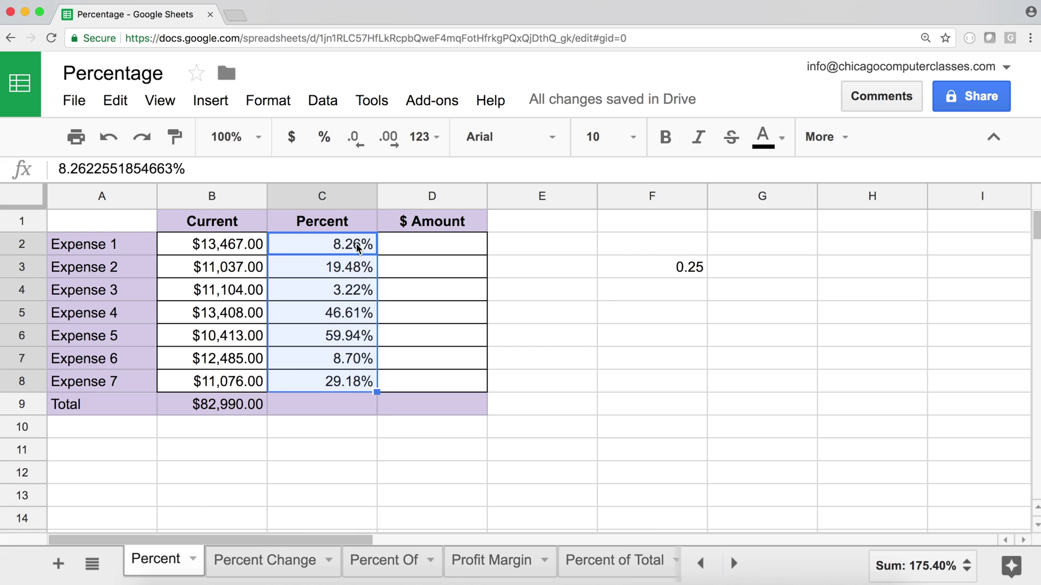
{"action": "left_click", "coordinate": [432, 145]}
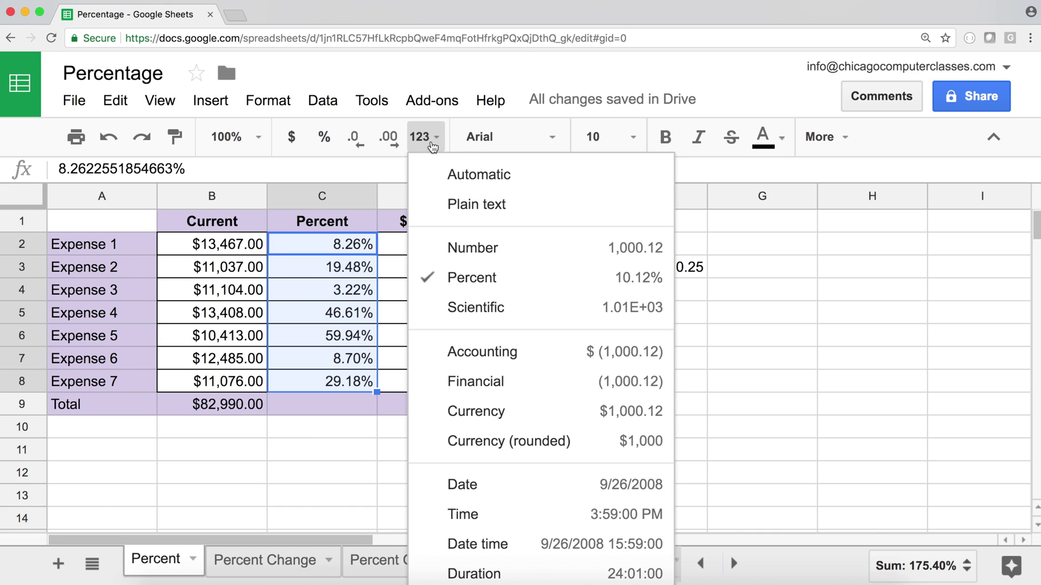
{"action": "left_click", "coordinate": [523, 257]}
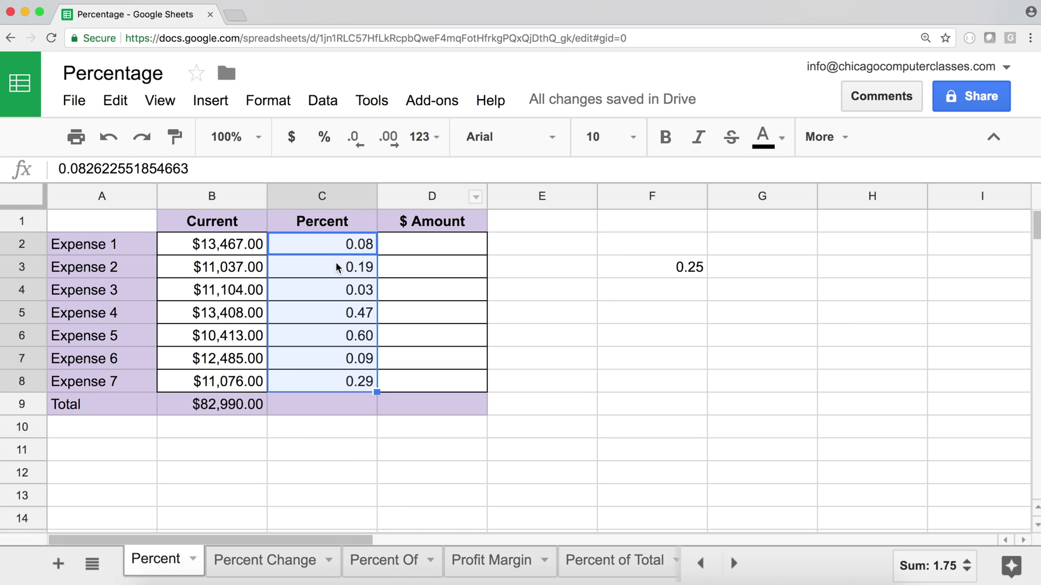
{"action": "left_click", "coordinate": [433, 140]}
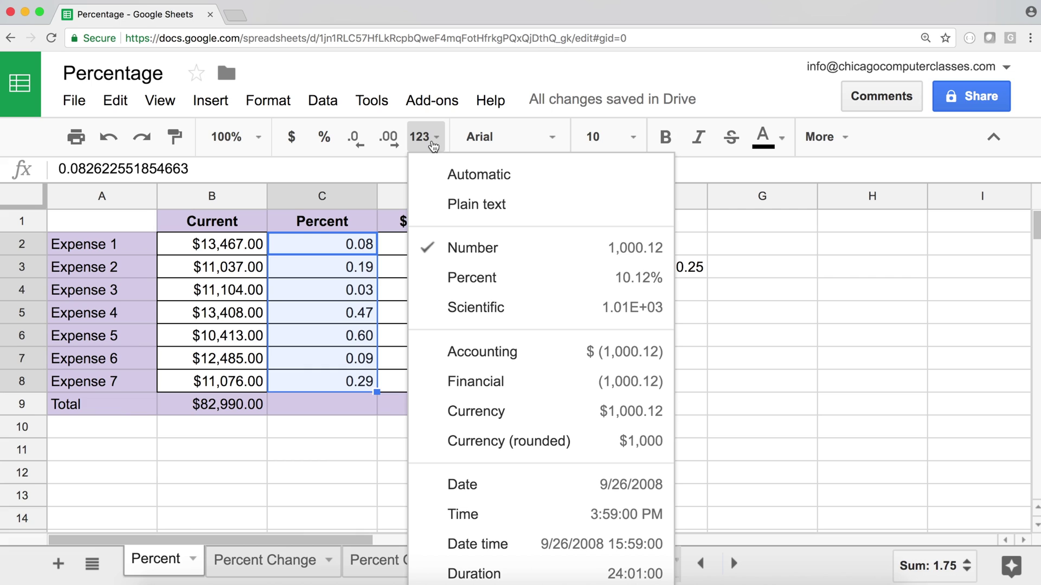
{"action": "left_click", "coordinate": [464, 278]}
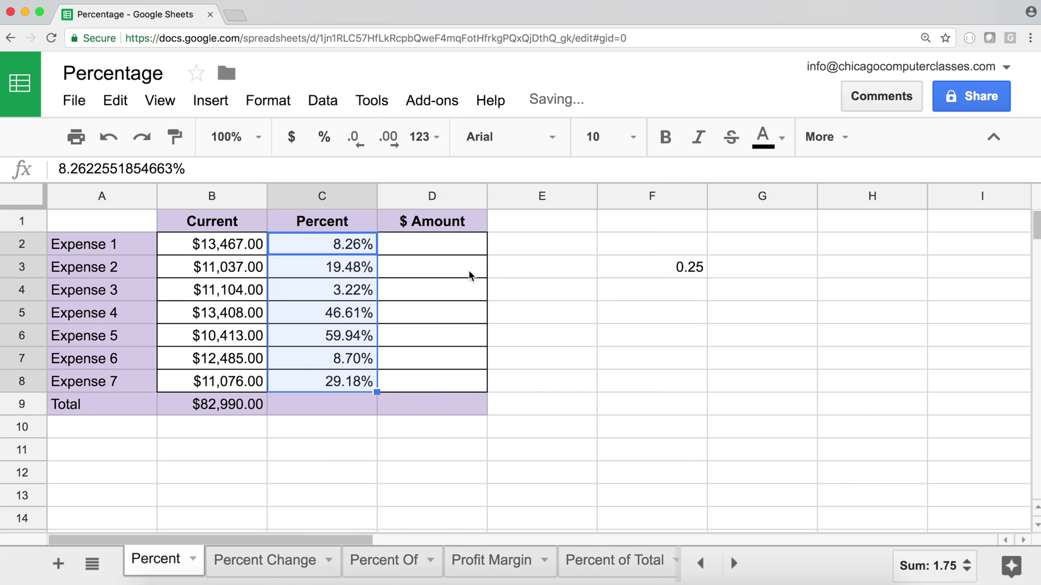
{"action": "left_click", "coordinate": [399, 243]}
Delete the sample value from cell F3
{"action": "left_click", "coordinate": [699, 271]}
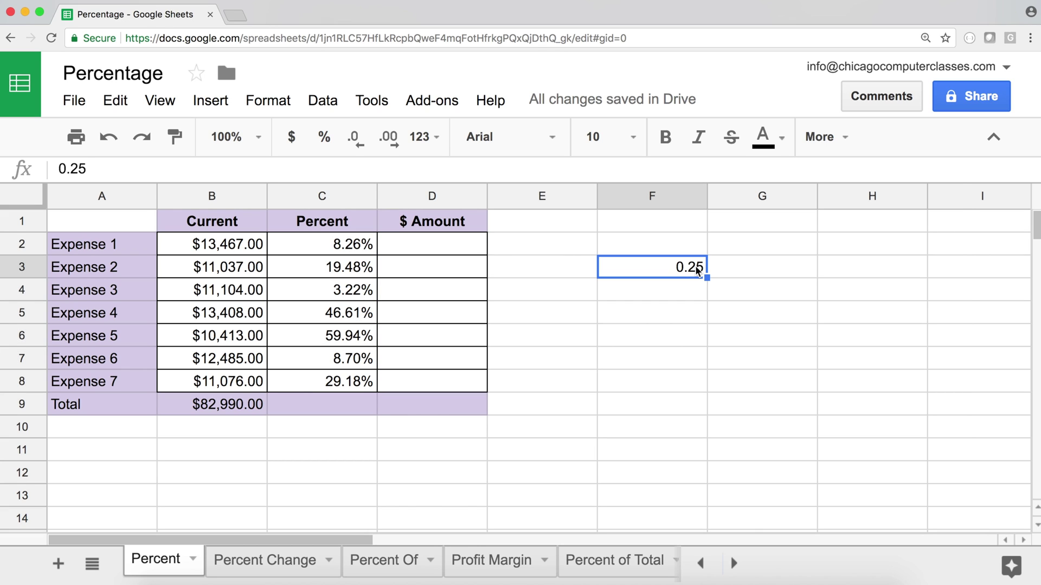
{"action": "key", "text": "Delete"}
{"action": "key", "text": "Left"}
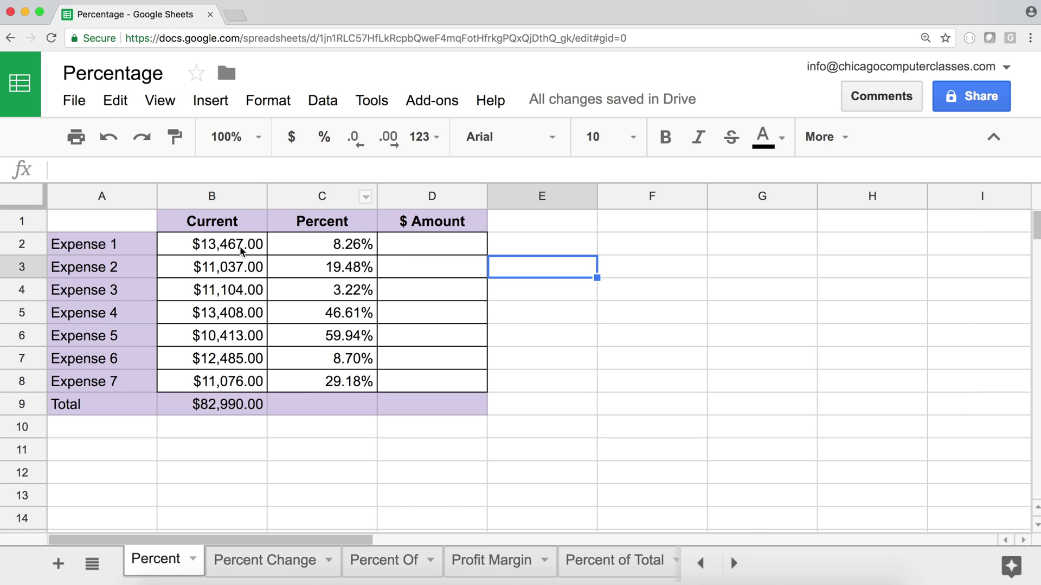
Calculate the dollar amount for Expense 1 in cell D2 with the formula =B2*C2
{"action": "left_click", "coordinate": [438, 246]}
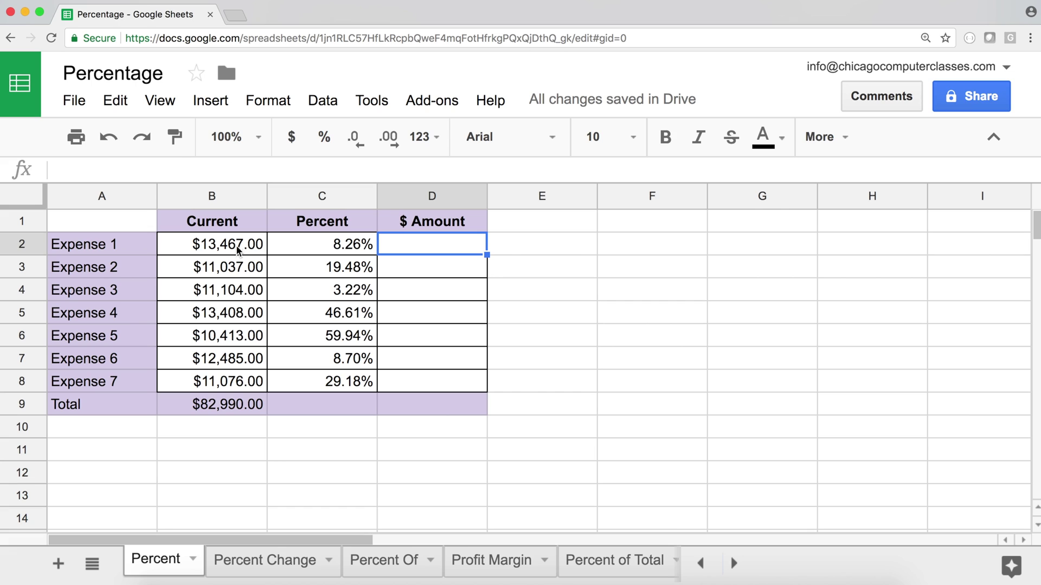
{"action": "left_click", "coordinate": [361, 249]}
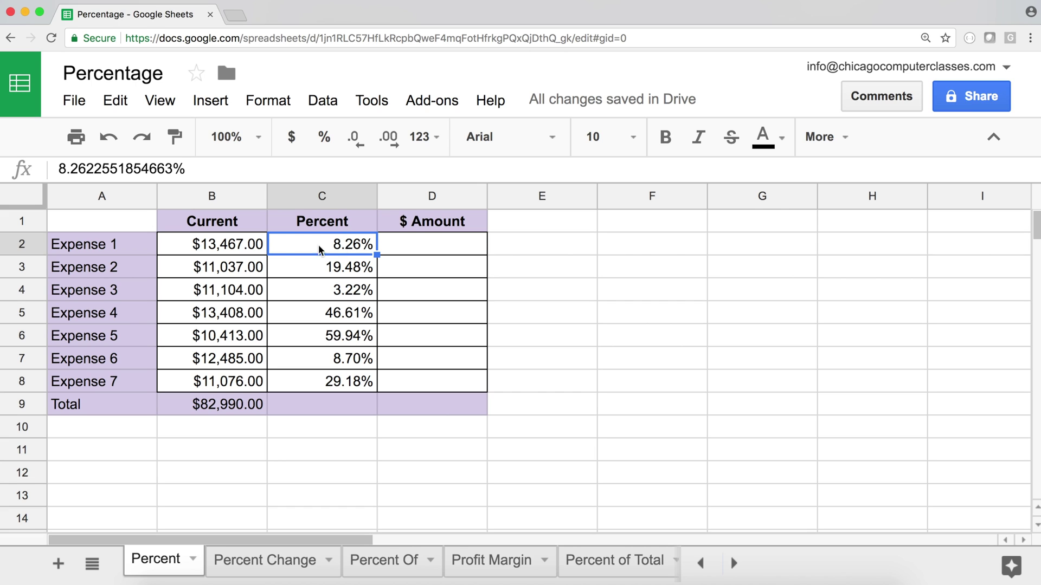
{"action": "left_click", "coordinate": [224, 247]}
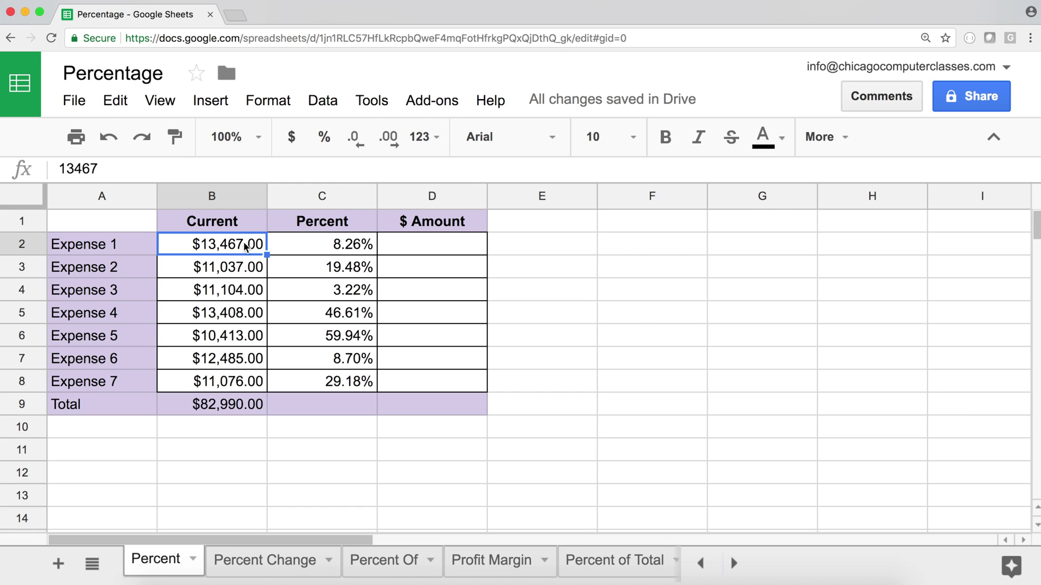
{"action": "left_click", "coordinate": [434, 247]}
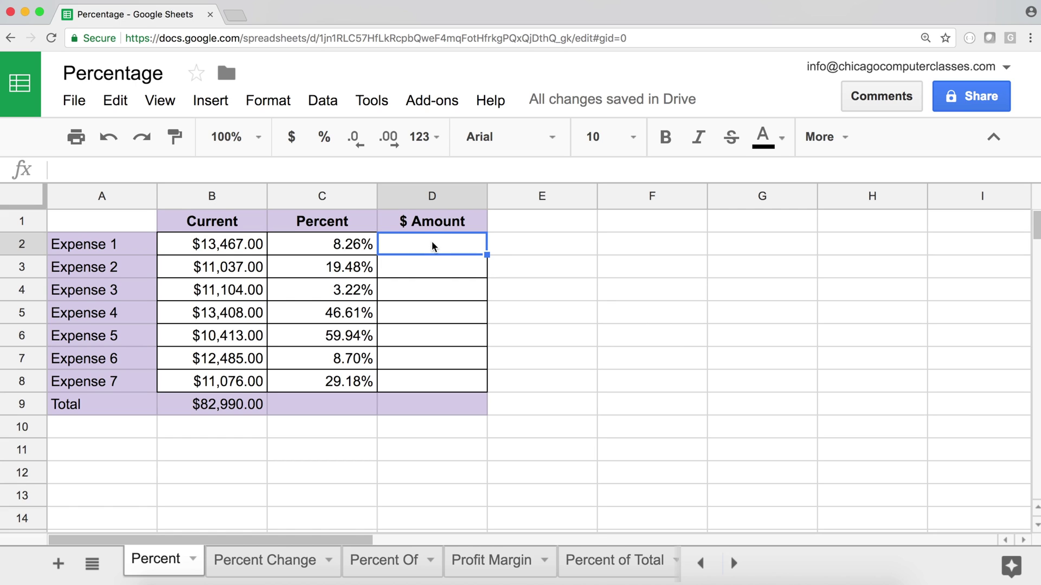
{"action": "type", "text": "="}
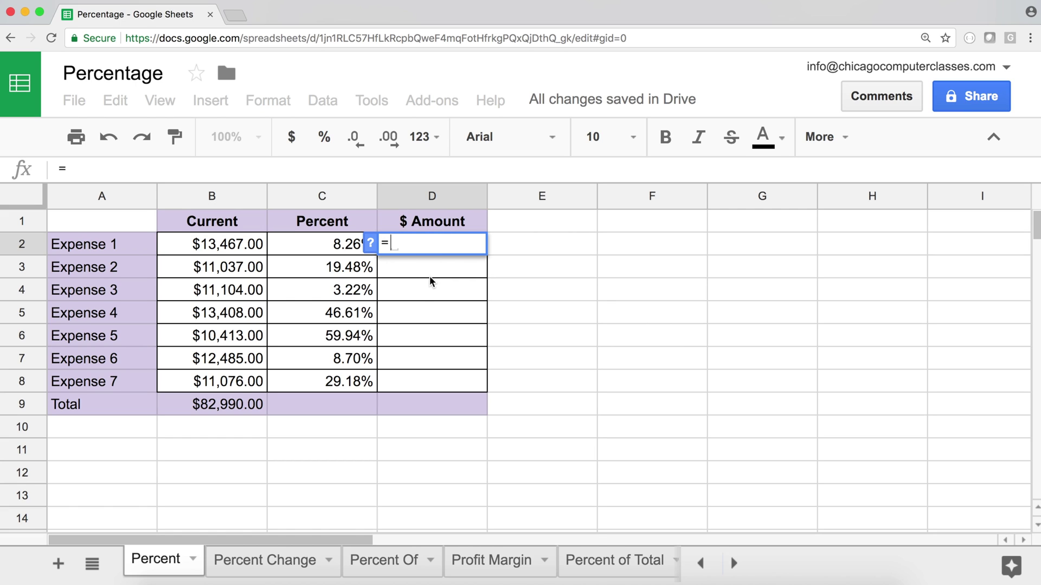
{"action": "left_click", "coordinate": [206, 244]}
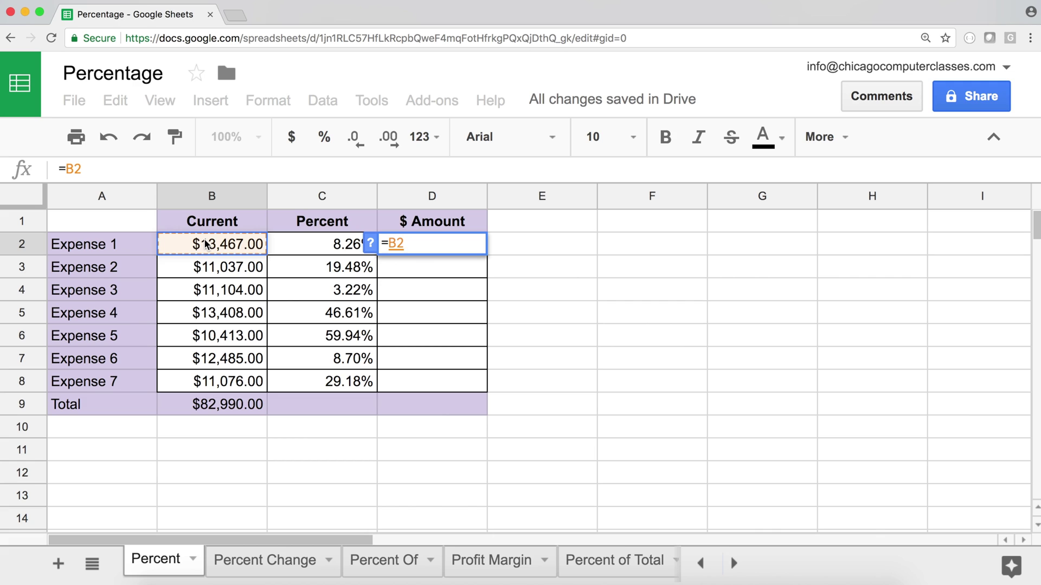
{"action": "type", "text": "*"}
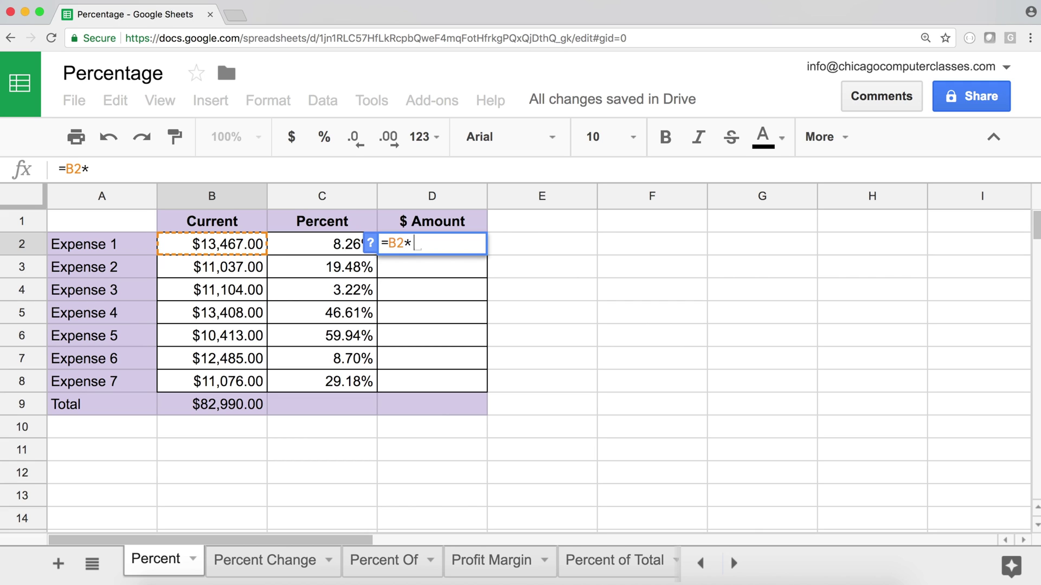
{"action": "left_click", "coordinate": [323, 248]}
{"action": "key", "text": "Return"}
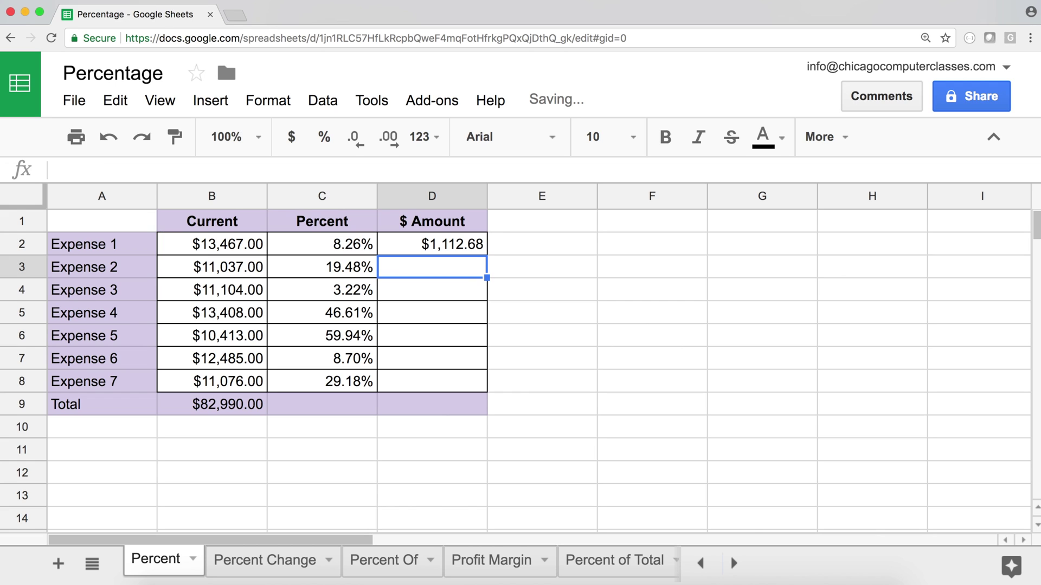
Fill the $ Amount formula from D2 down through D8 for all the expenses
{"action": "left_click", "coordinate": [450, 250]}
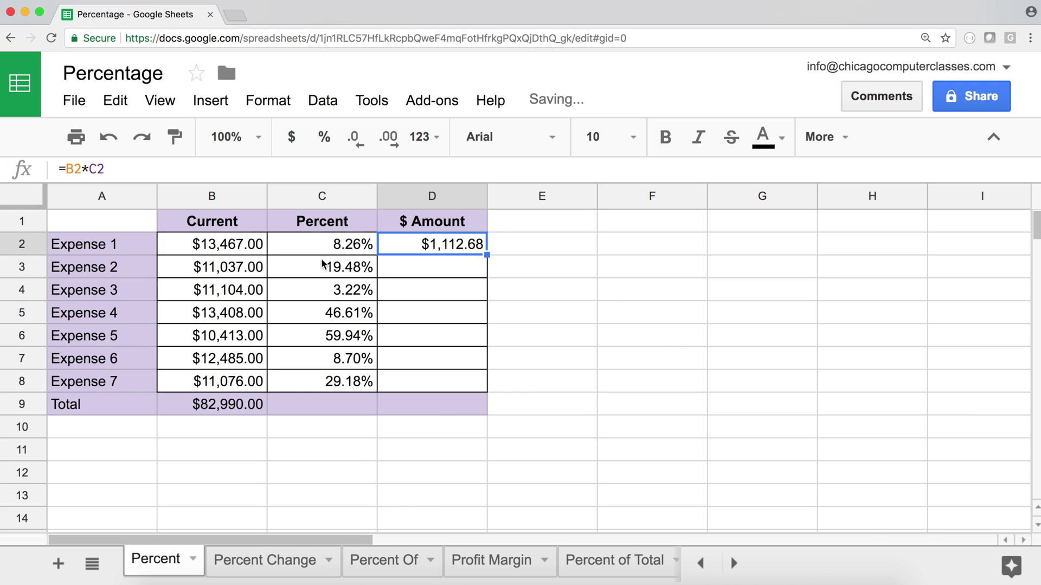
{"action": "left_click", "coordinate": [211, 246]}
{"action": "left_click", "coordinate": [463, 251]}
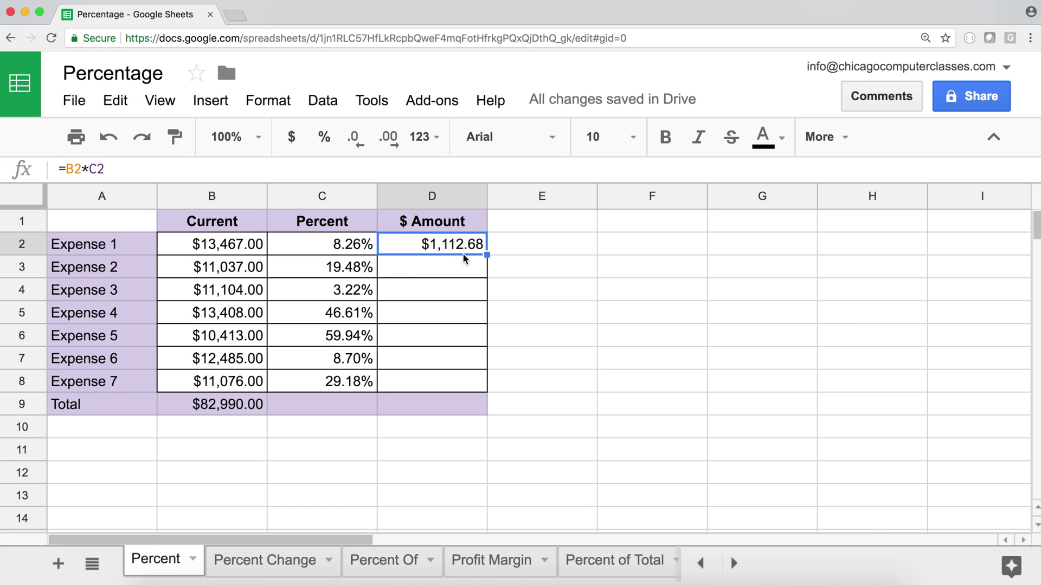
{"action": "left_click_drag", "start_coordinate": [487, 254], "coordinate": [466, 392]}
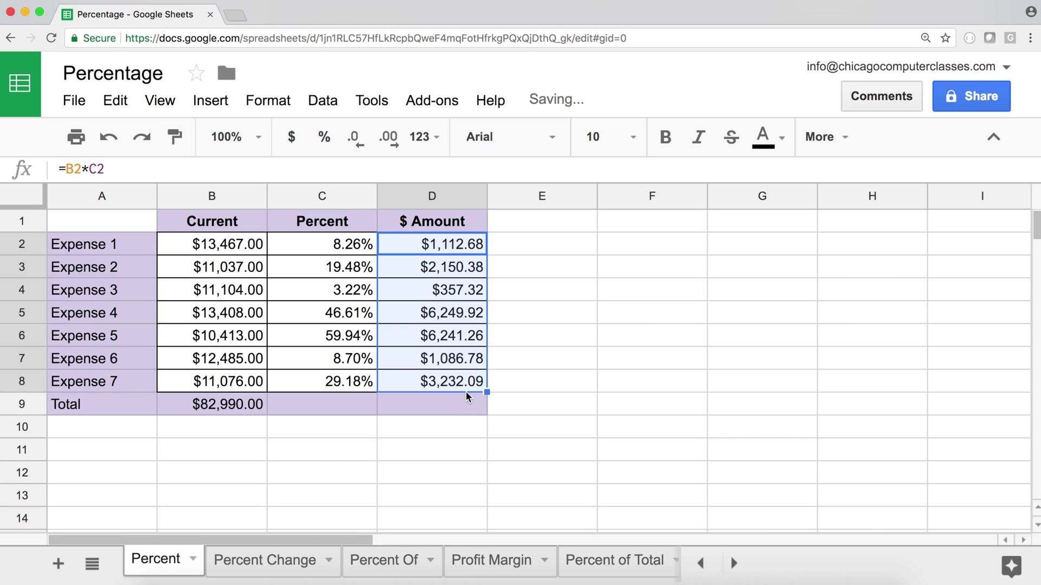
{"action": "left_click", "coordinate": [318, 249]}
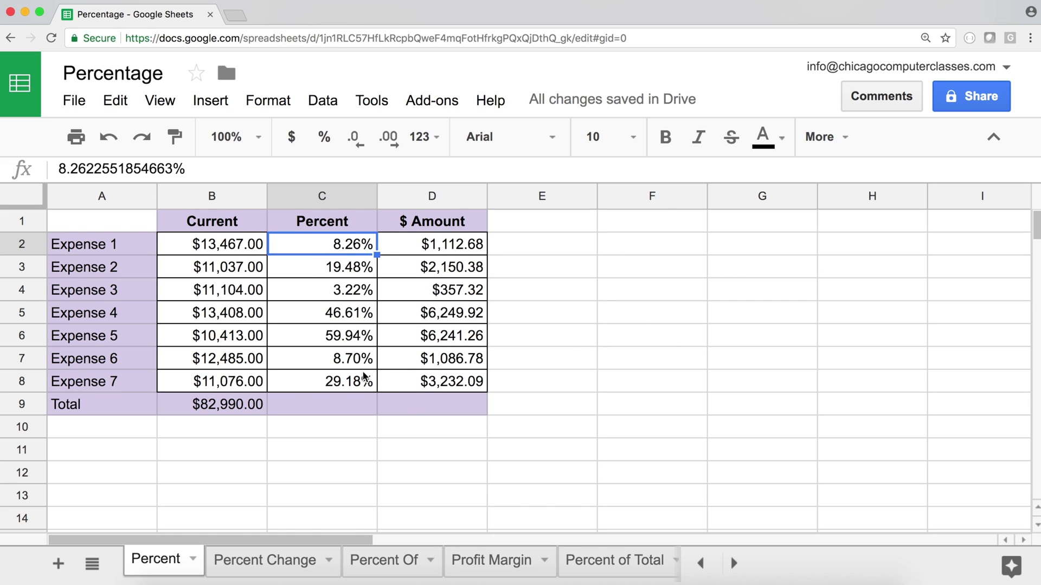
Total the $ Amount column in cell D9 with a SUM of D2:D8
{"action": "left_click", "coordinate": [440, 406]}
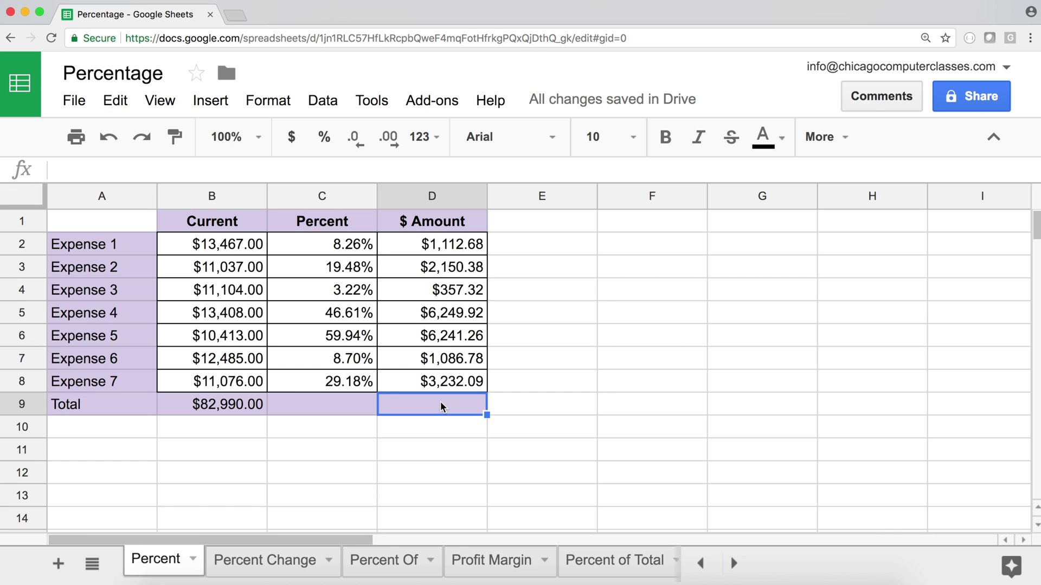
{"action": "type", "text": "=SU"}
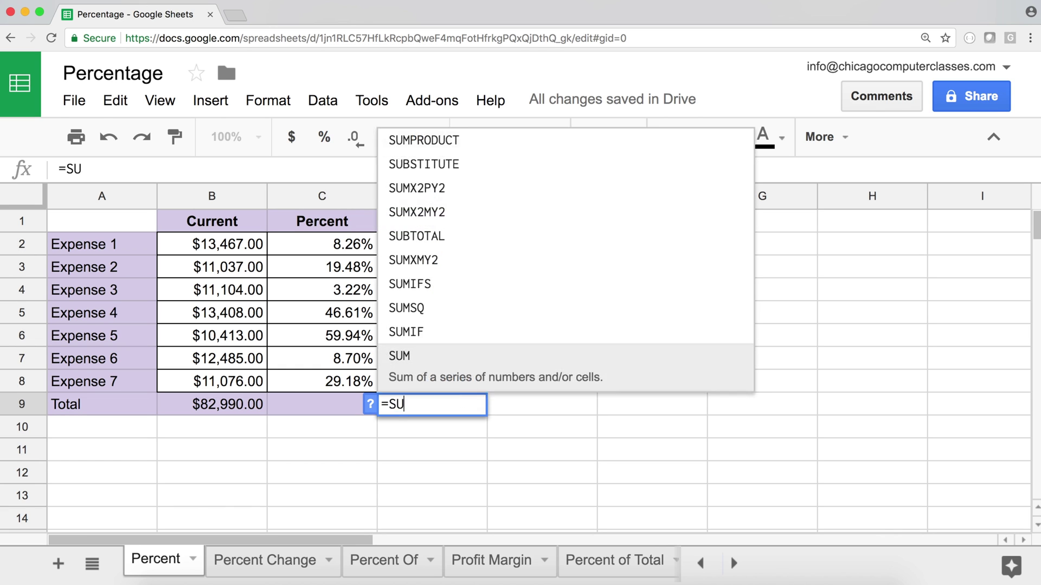
{"action": "type", "text": "M("}
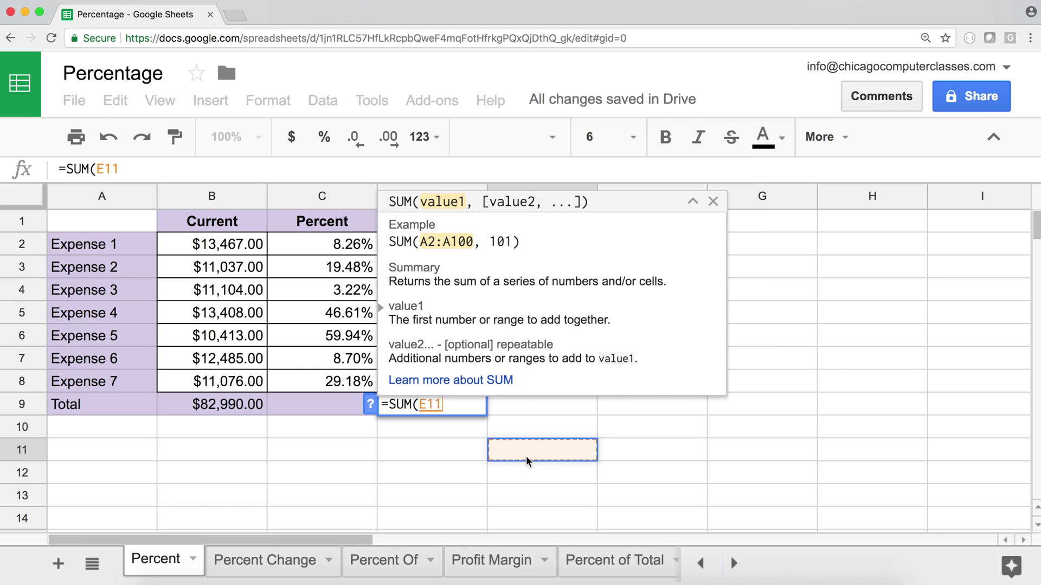
{"action": "left_click", "coordinate": [529, 454]}
{"action": "left_click_drag", "start_coordinate": [396, 249], "coordinate": [415, 384]}
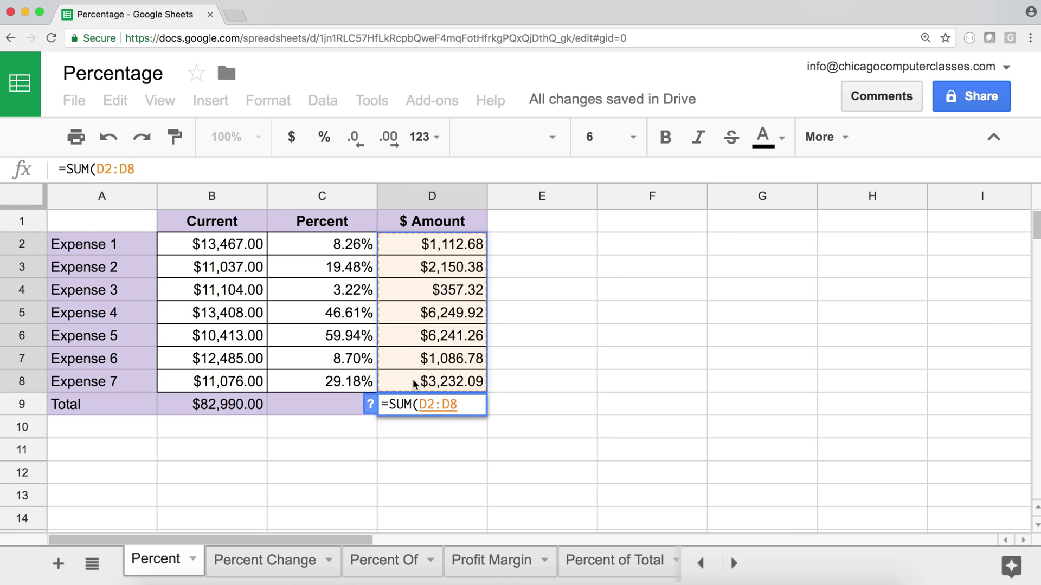
{"action": "key", "text": "Return"}
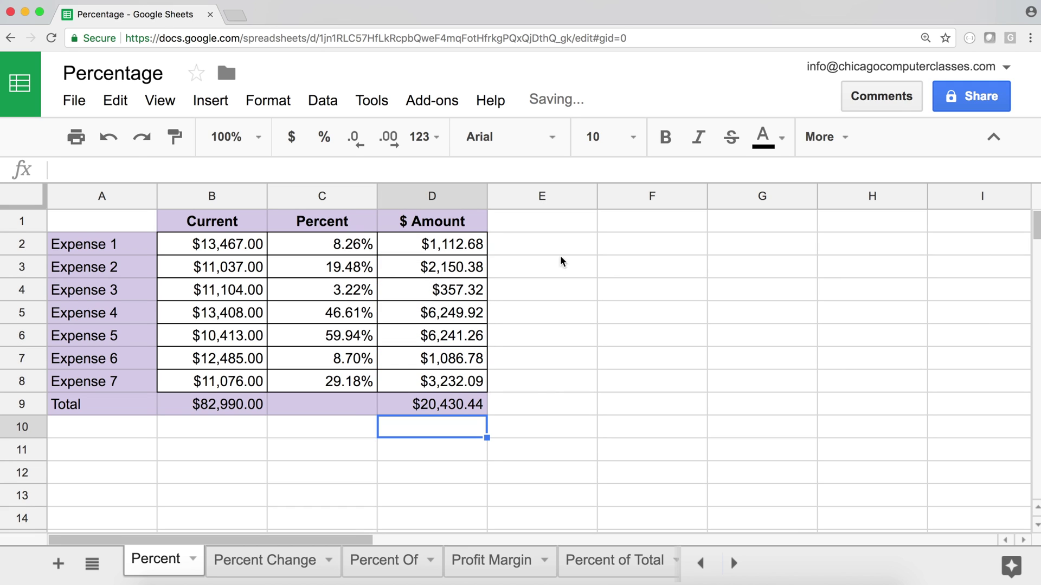
Apply the Number format to B2:D8 and inspect the underlying values of Expense 1's Current and Percent cells
{"action": "left_click", "coordinate": [449, 245]}
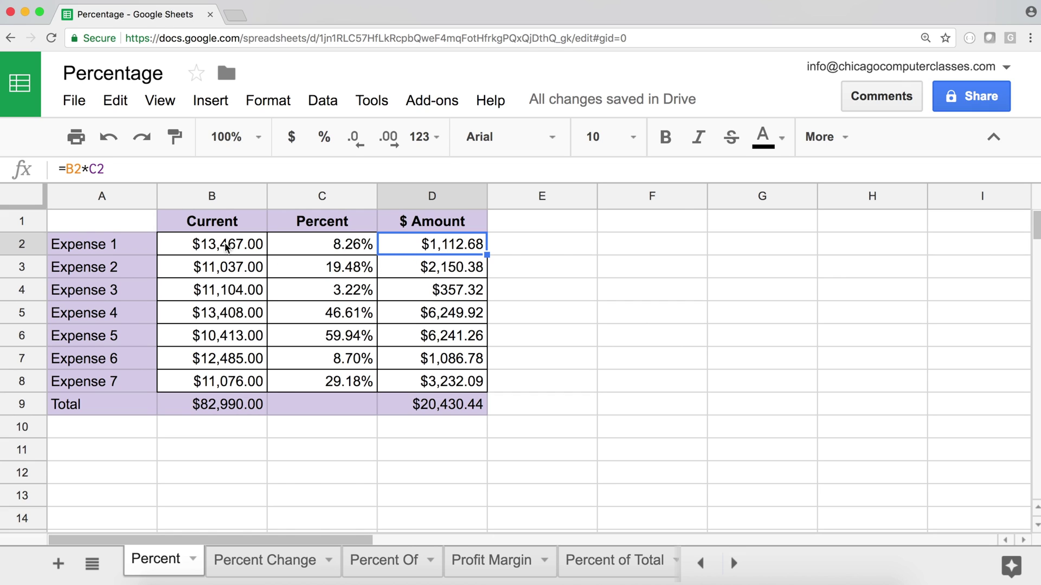
{"action": "left_click_drag", "start_coordinate": [225, 245], "coordinate": [466, 383]}
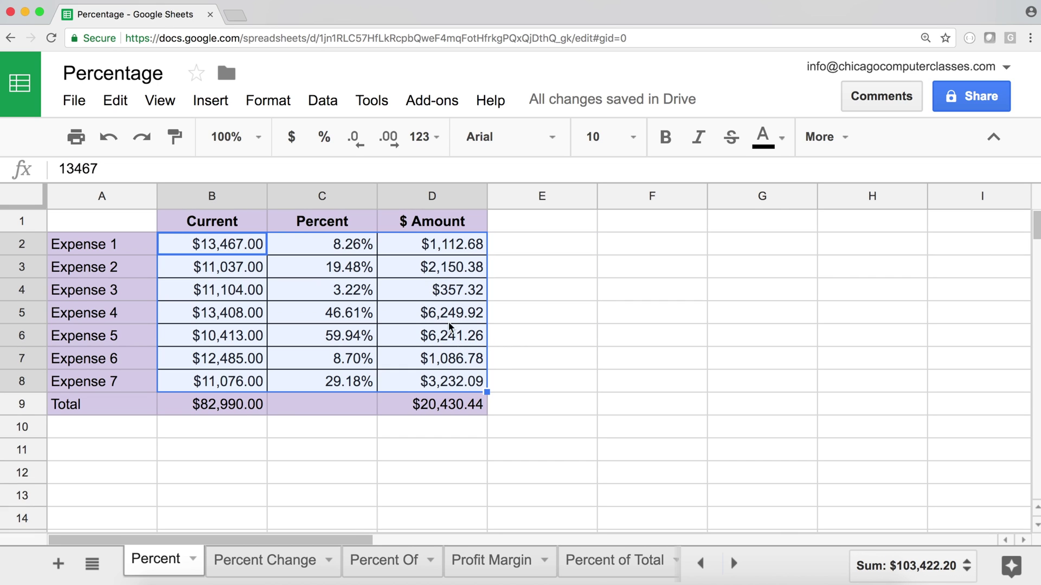
{"action": "left_click", "coordinate": [437, 145]}
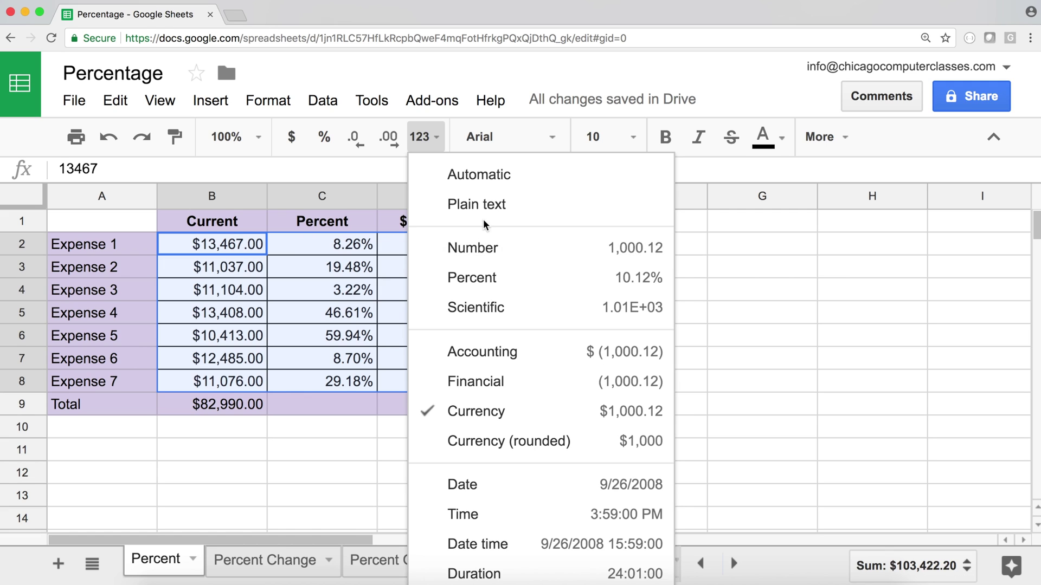
{"action": "left_click", "coordinate": [487, 247]}
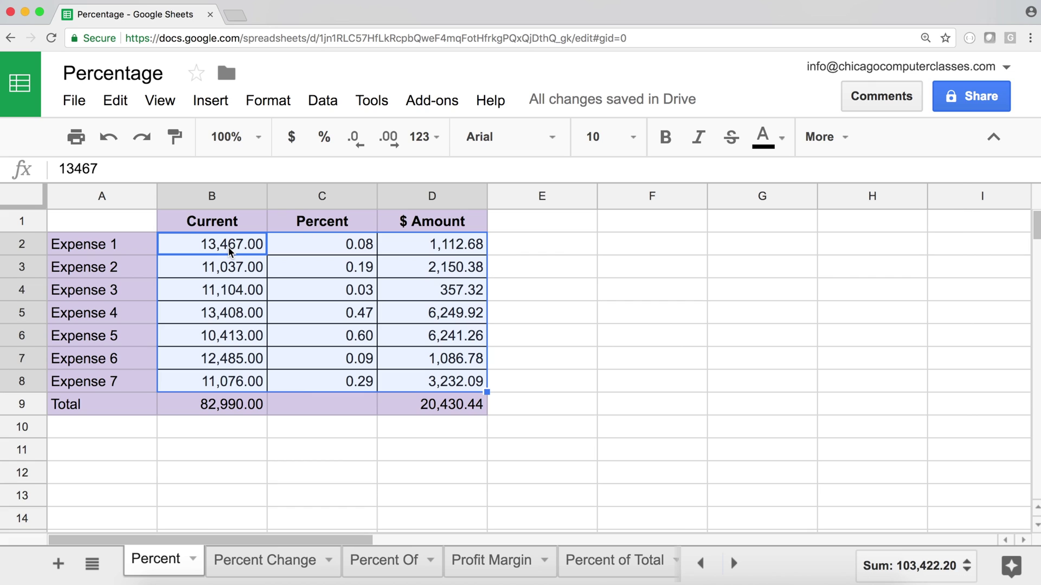
{"action": "left_click", "coordinate": [244, 249]}
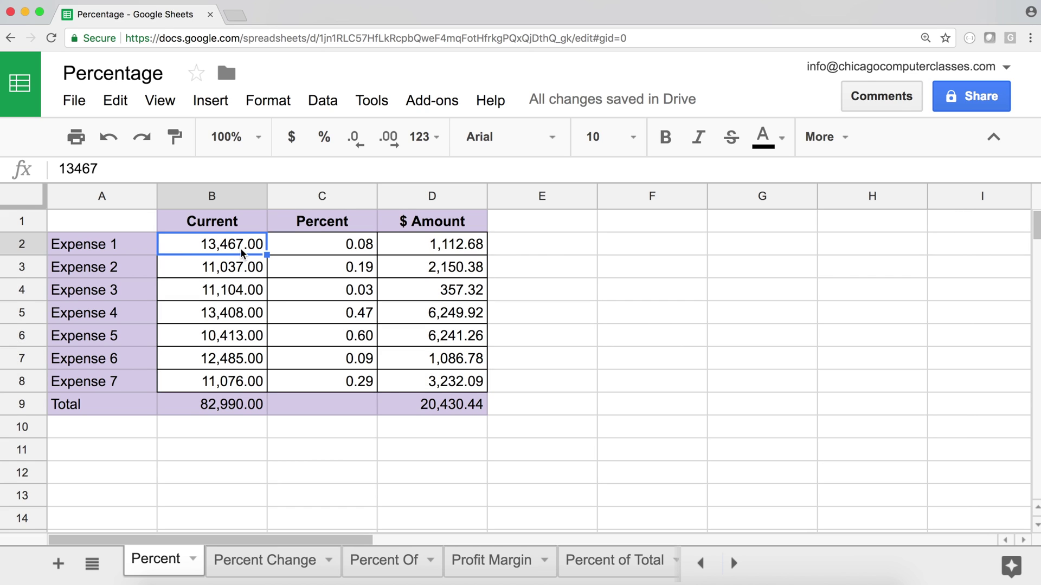
{"action": "left_click", "coordinate": [359, 248]}
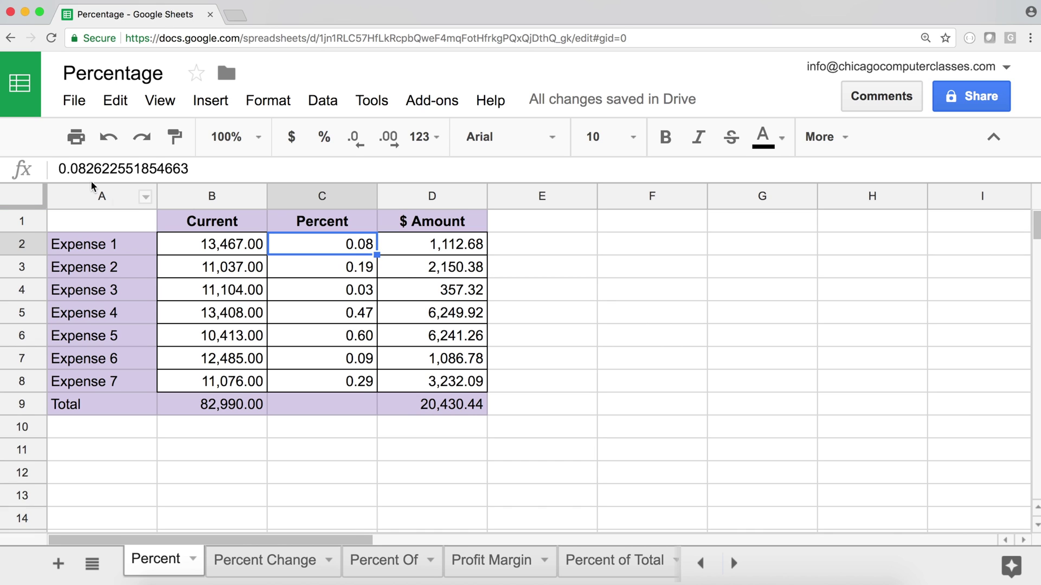
Switch B2:D8 to the Automatic number format and examine Expense 1's unformatted amount, percentage and dollar-amount formula
{"action": "left_click_drag", "start_coordinate": [209, 239], "coordinate": [409, 385]}
{"action": "left_click", "coordinate": [423, 137]}
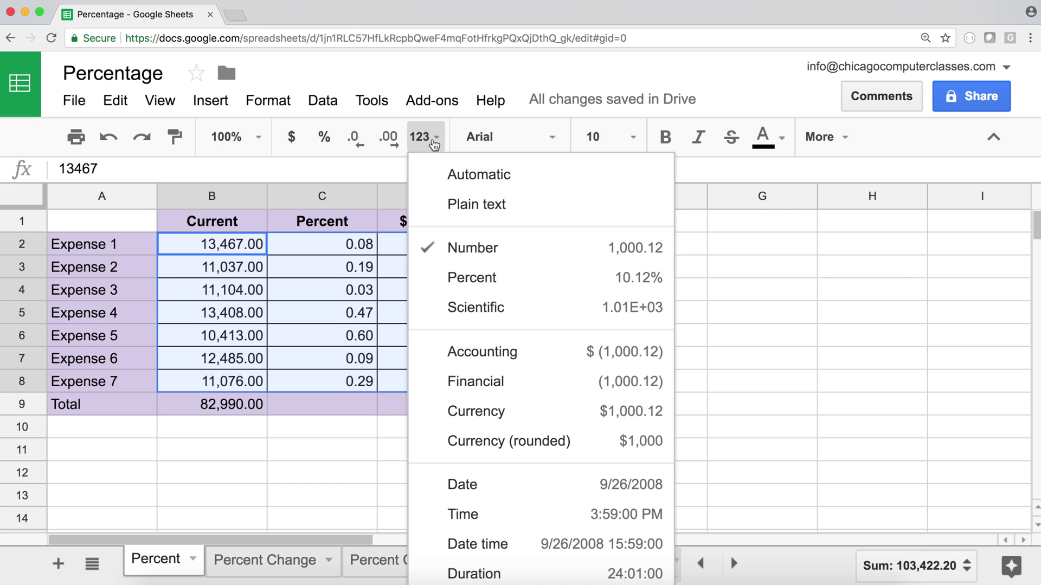
{"action": "left_click", "coordinate": [509, 186]}
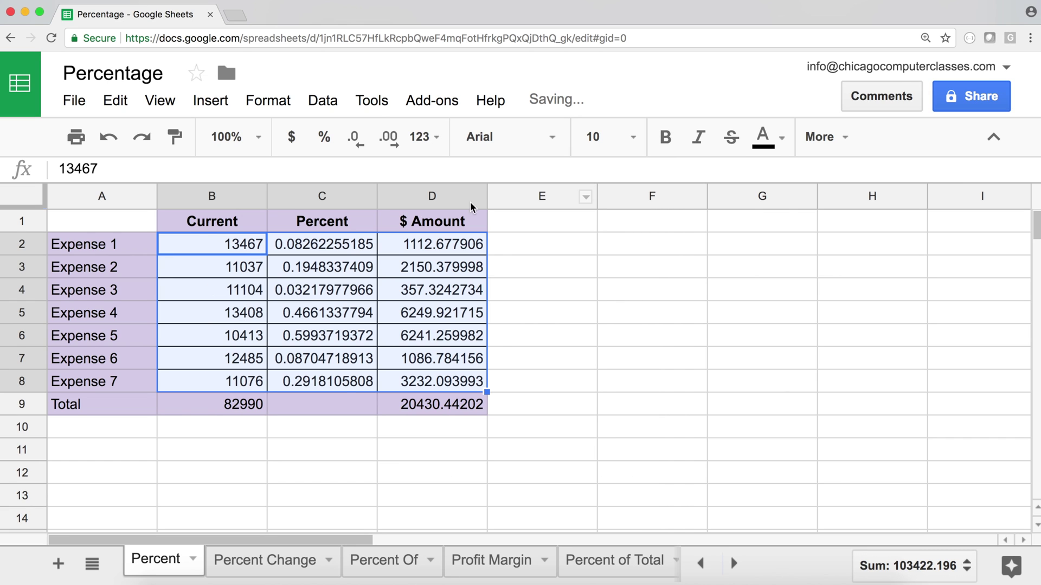
{"action": "left_click", "coordinate": [225, 244]}
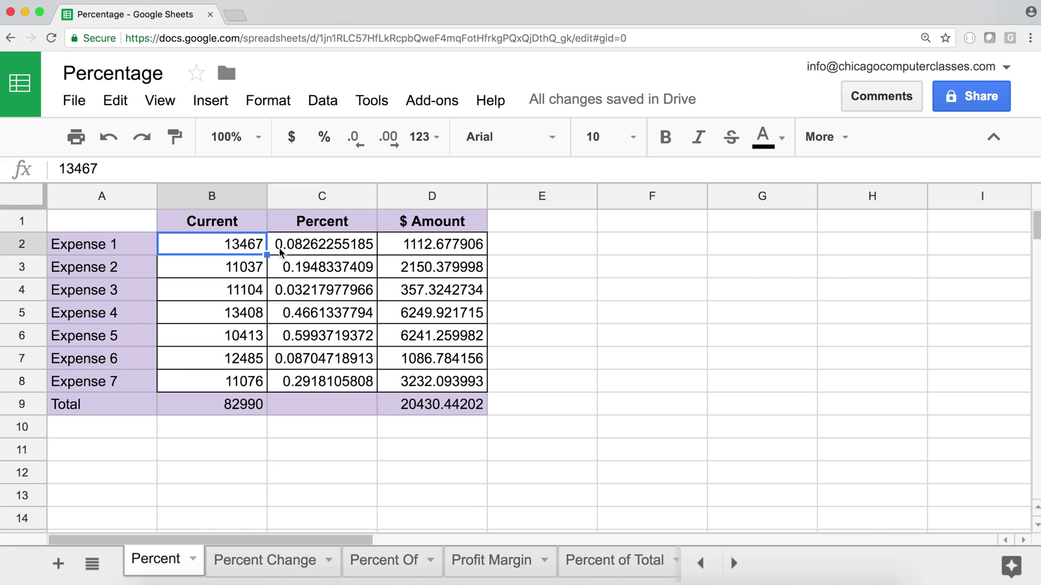
{"action": "left_click", "coordinate": [315, 247]}
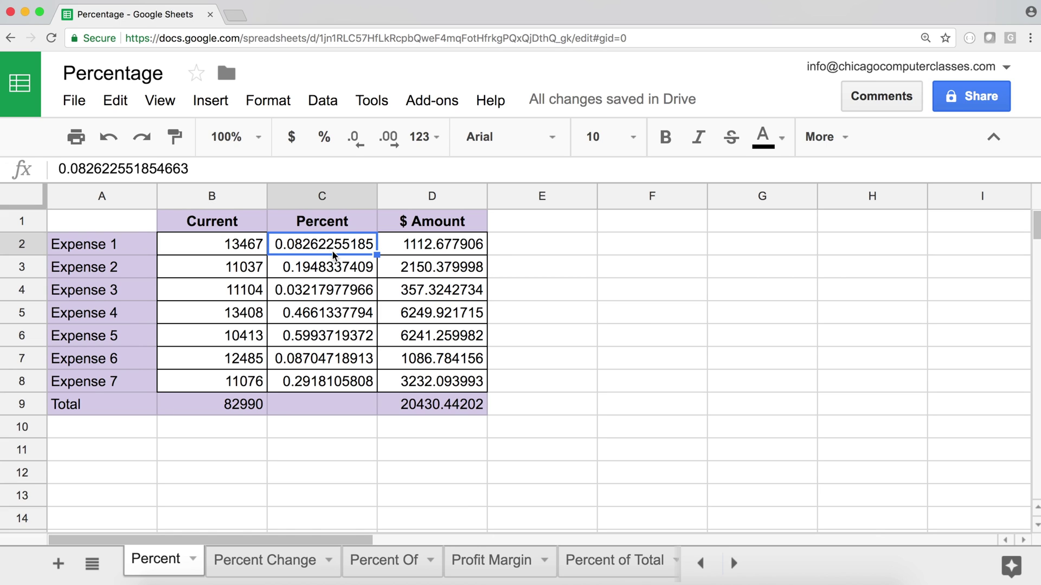
{"action": "left_click", "coordinate": [433, 249]}
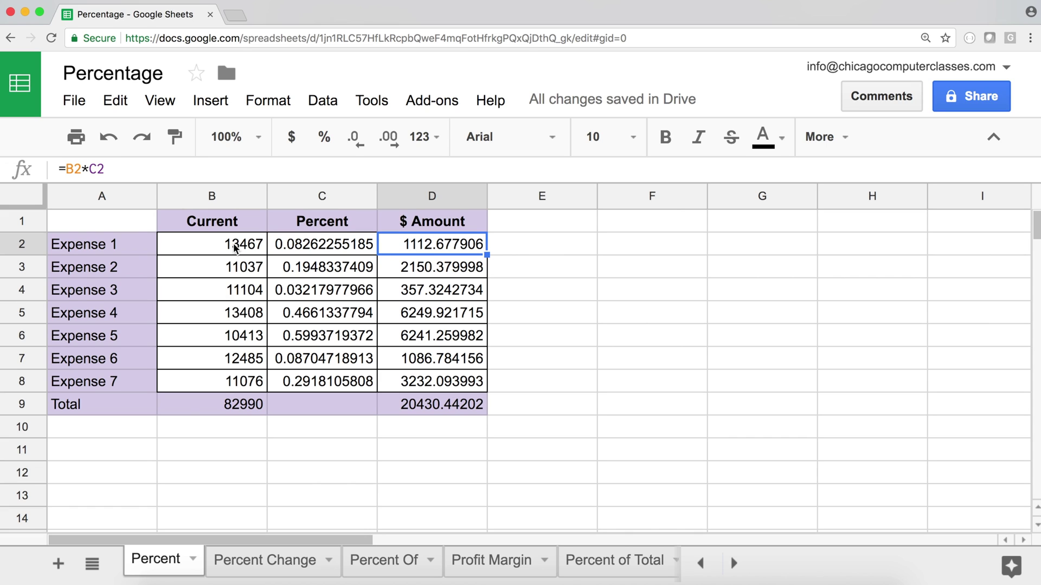
Undo the Automatic and Number format changes on B2:D8
{"action": "key", "text": "ctrl+z"}
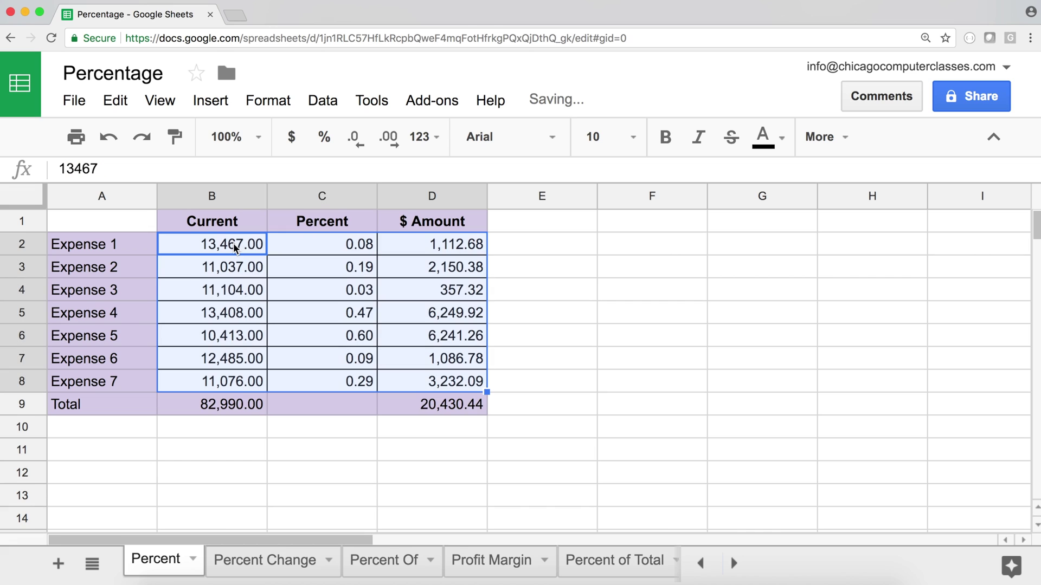
{"action": "left_click", "coordinate": [561, 274]}
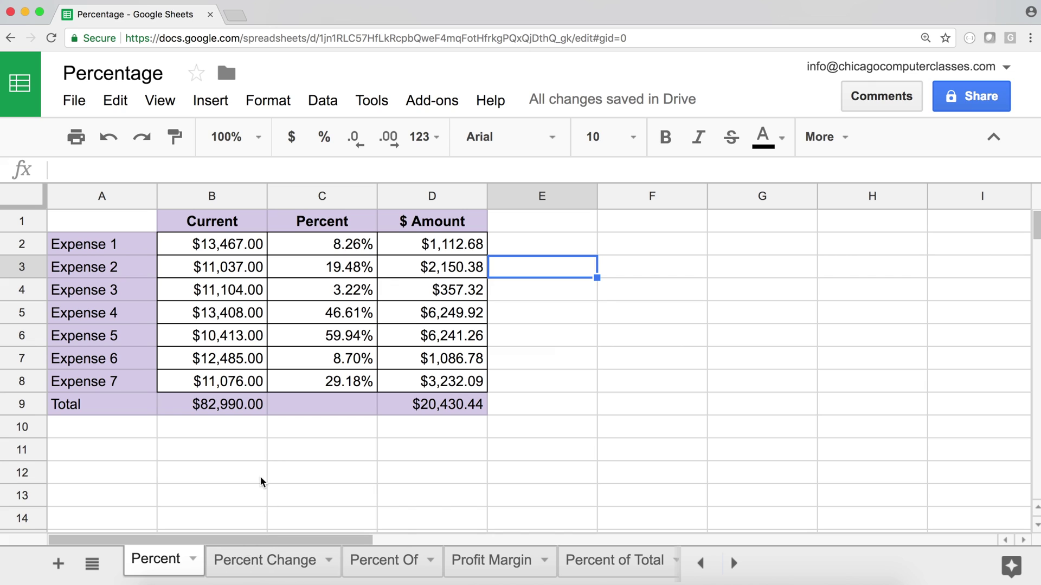
Open the Percent Change sheet and review the Expected and Actual values of the seven expenses
{"action": "left_click", "coordinate": [265, 567]}
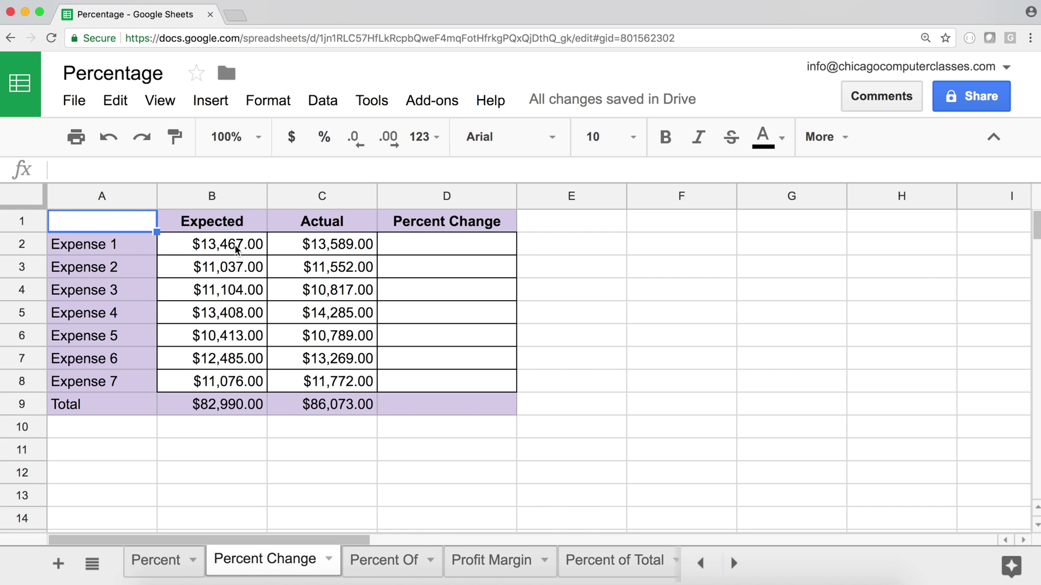
{"action": "left_click_drag", "start_coordinate": [236, 248], "coordinate": [243, 375]}
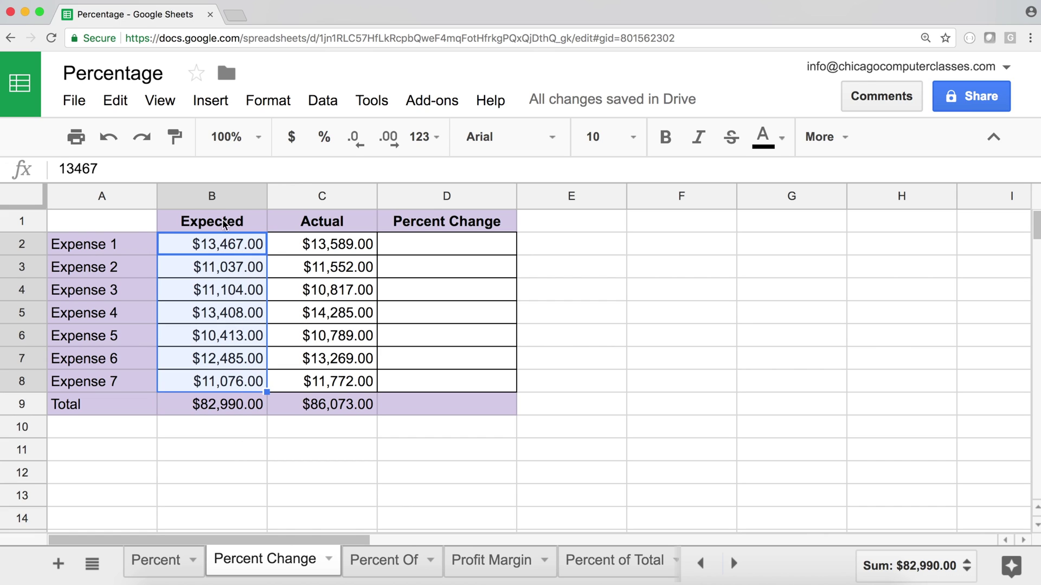
{"action": "left_click_drag", "start_coordinate": [349, 248], "coordinate": [341, 382]}
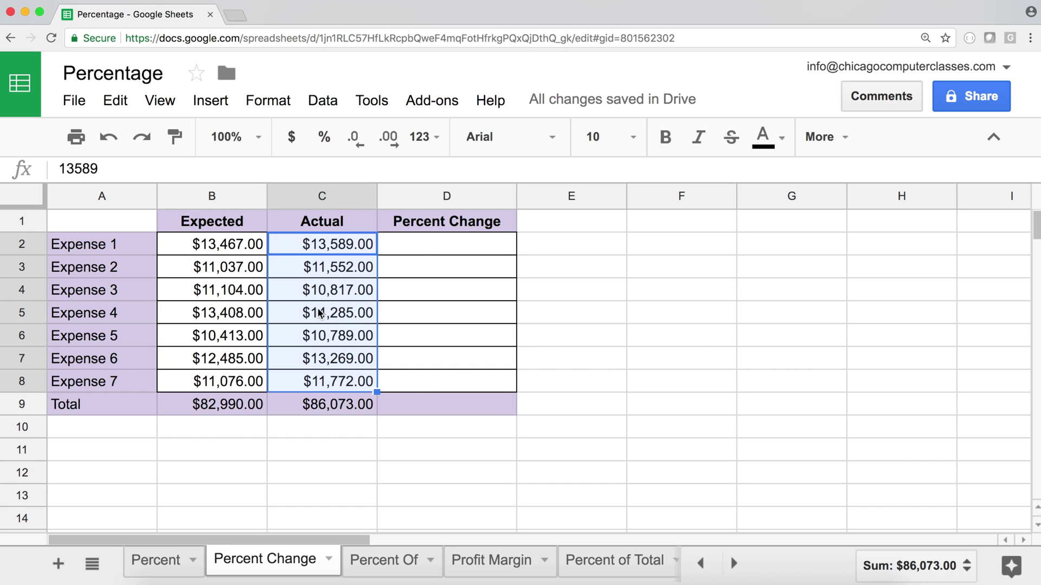
Divide Expense 1's Actual by its Expected amount in cell D2 with the formula =C2/B2
{"action": "left_click", "coordinate": [422, 242]}
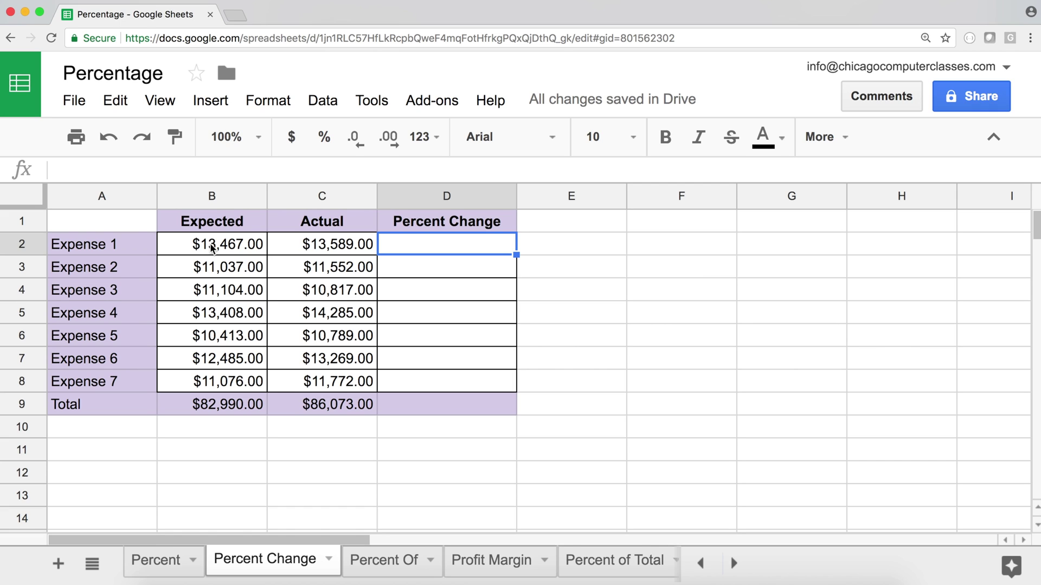
{"action": "type", "text": "="}
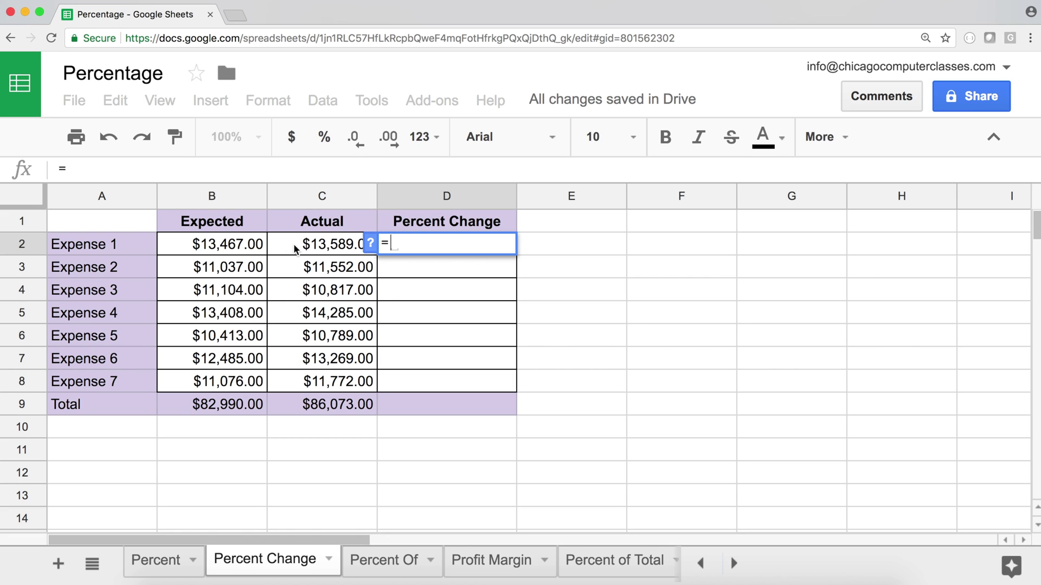
{"action": "left_click", "coordinate": [312, 247]}
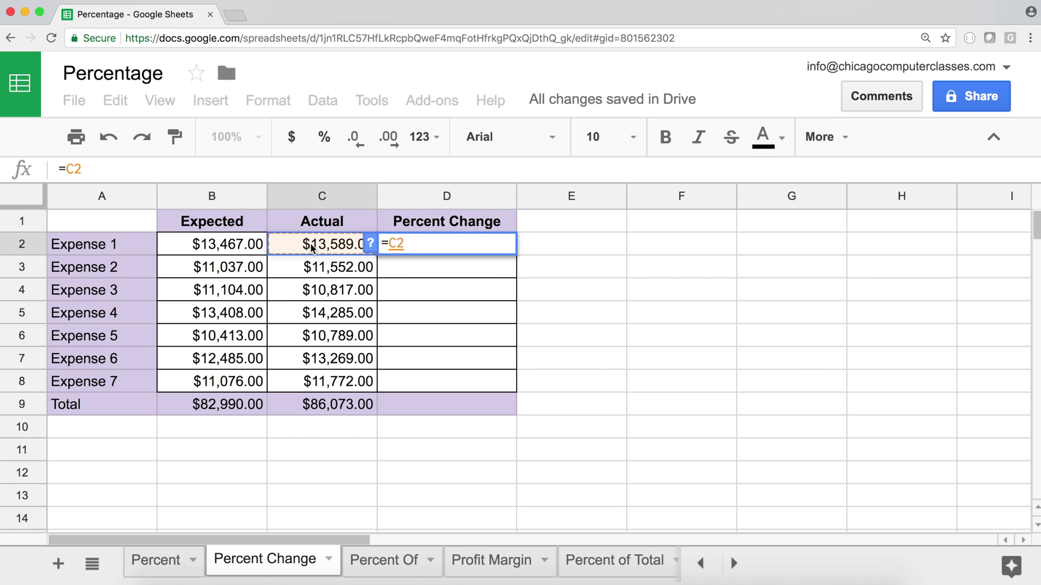
{"action": "type", "text": "/"}
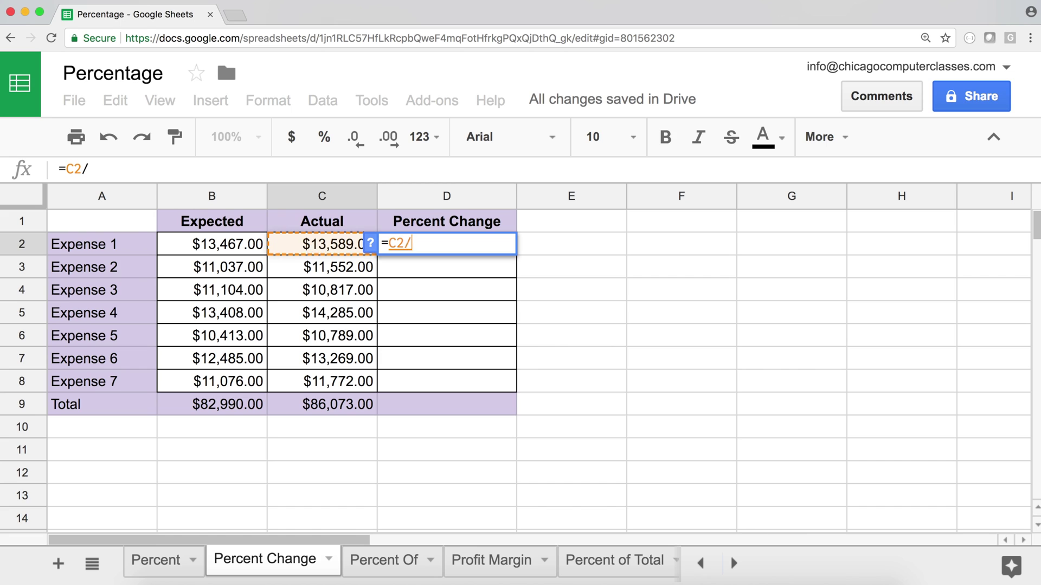
{"action": "left_click", "coordinate": [216, 251]}
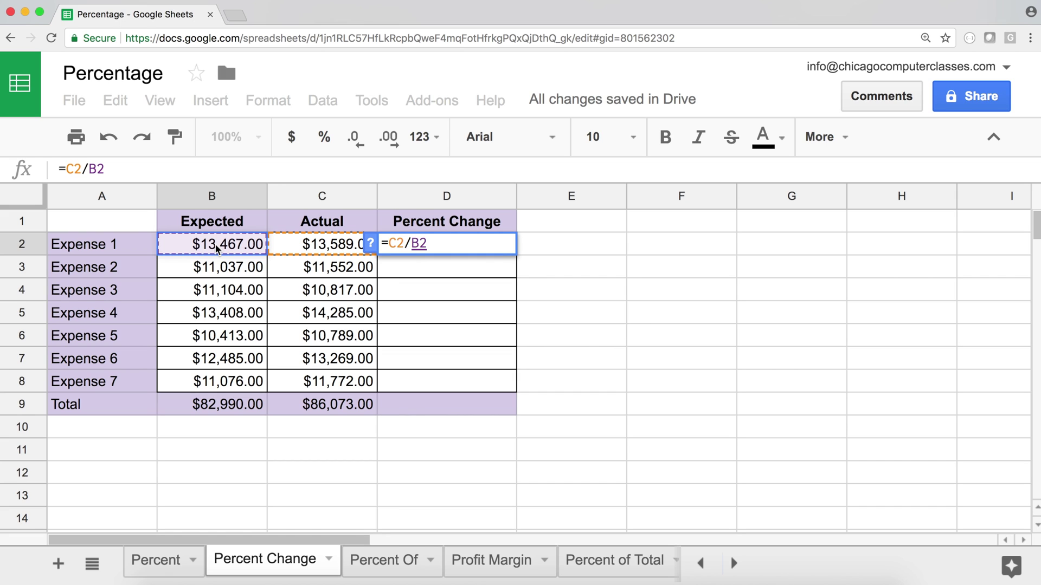
{"action": "key", "text": "Return"}
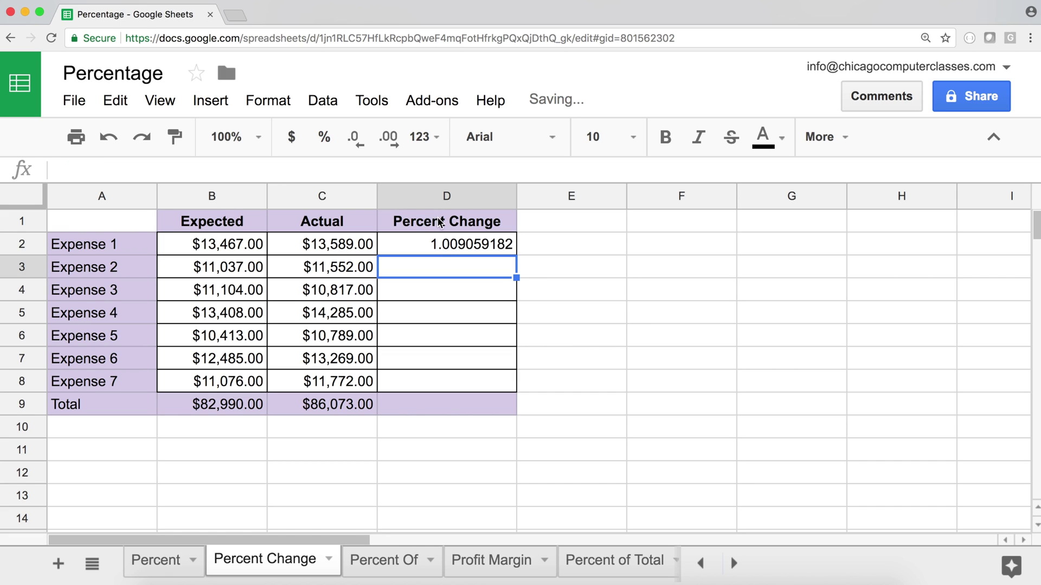
Subtract 1 in Expense 1's Percent Change formula so that D2 reads =C2/B2-1
{"action": "left_click", "coordinate": [436, 252]}
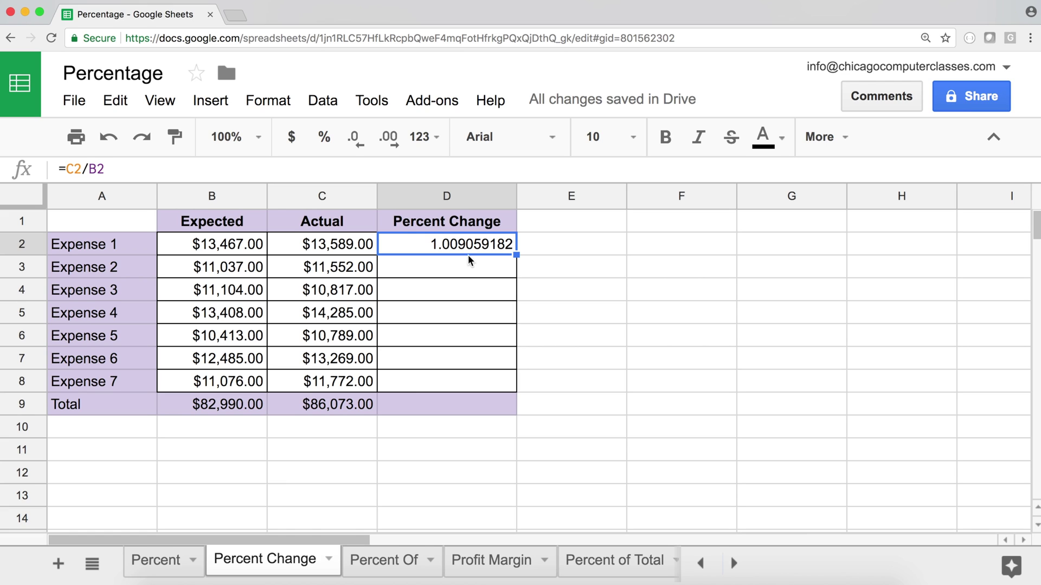
{"action": "left_click", "coordinate": [222, 249]}
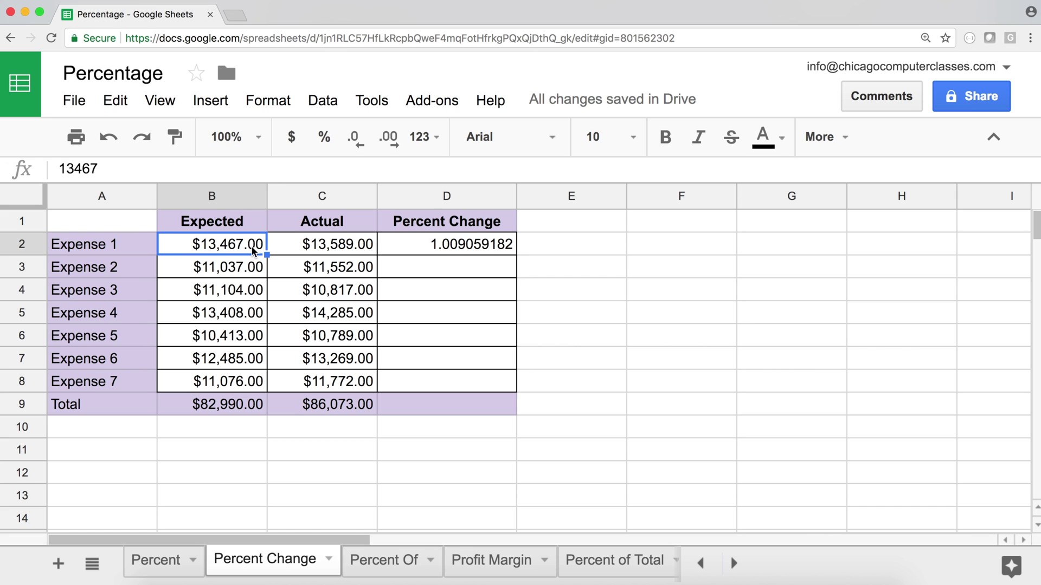
{"action": "left_click", "coordinate": [317, 248]}
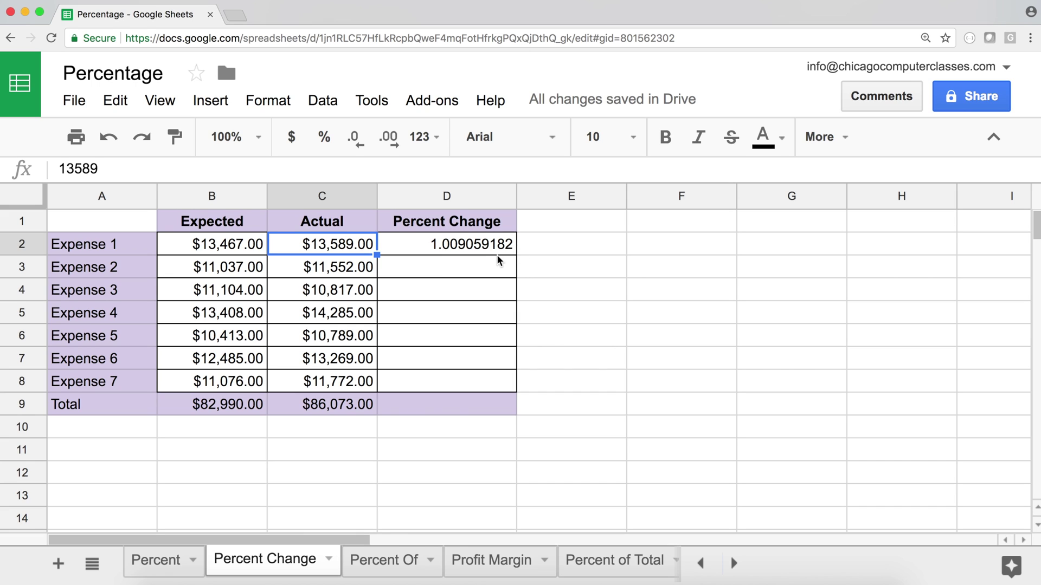
{"action": "double_click", "coordinate": [418, 241]}
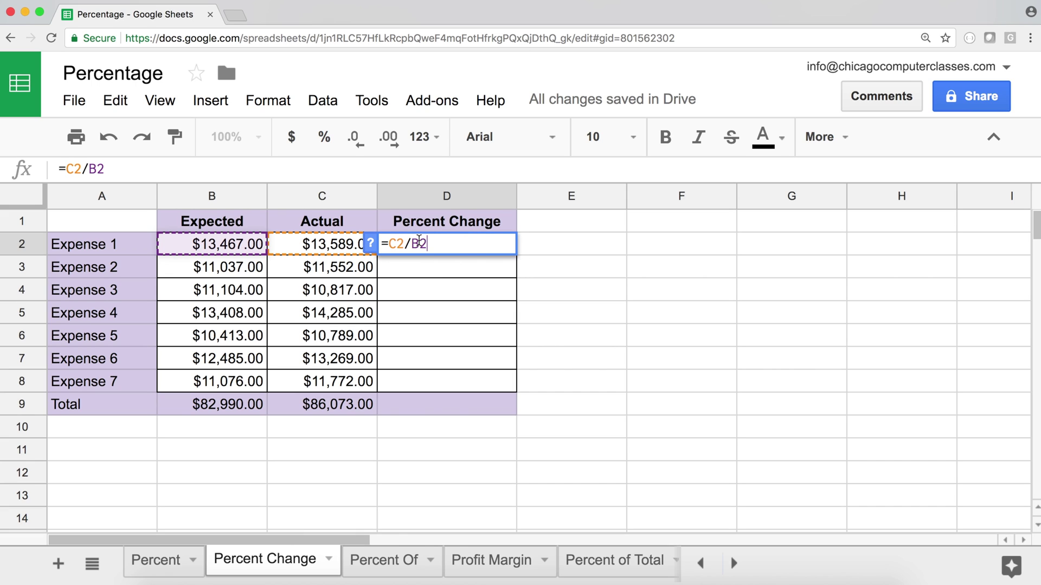
{"action": "type", "text": "-1"}
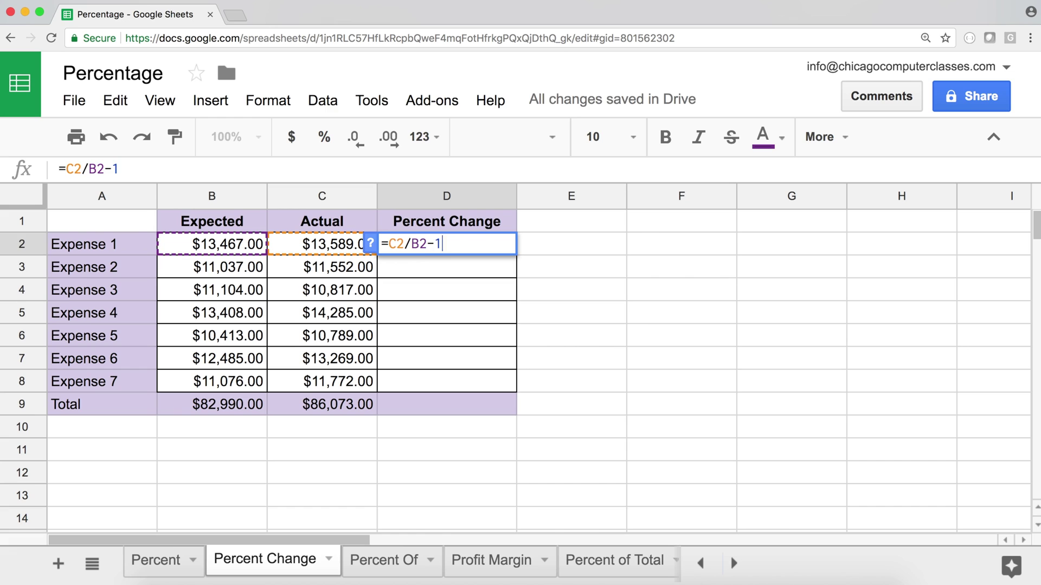
{"action": "key", "text": "Return"}
Fill the Percent Change formula from D2 down through D8 and format those cells as Percent
{"action": "left_click", "coordinate": [470, 245]}
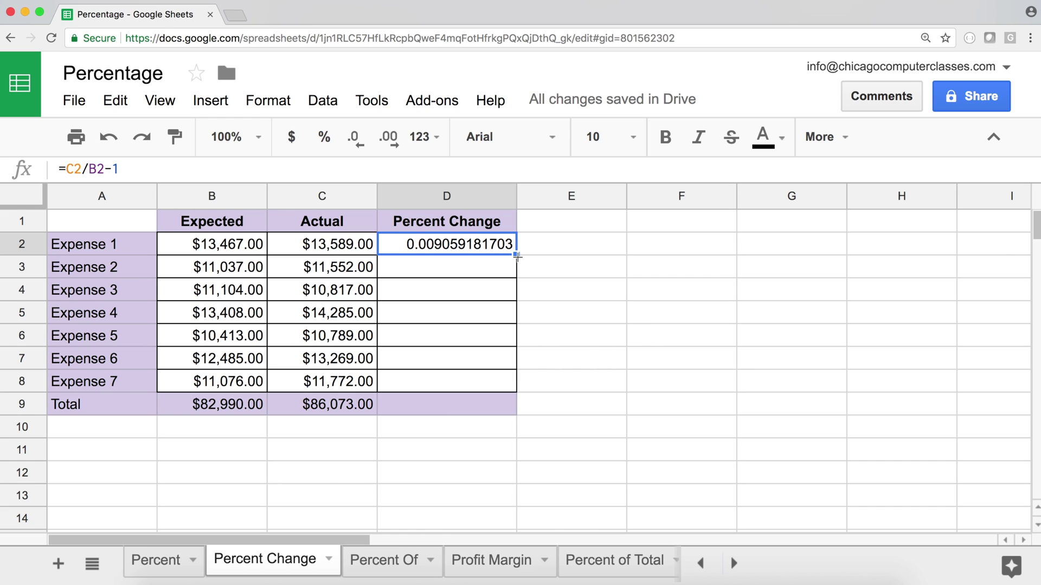
{"action": "left_click_drag", "start_coordinate": [516, 256], "coordinate": [490, 385]}
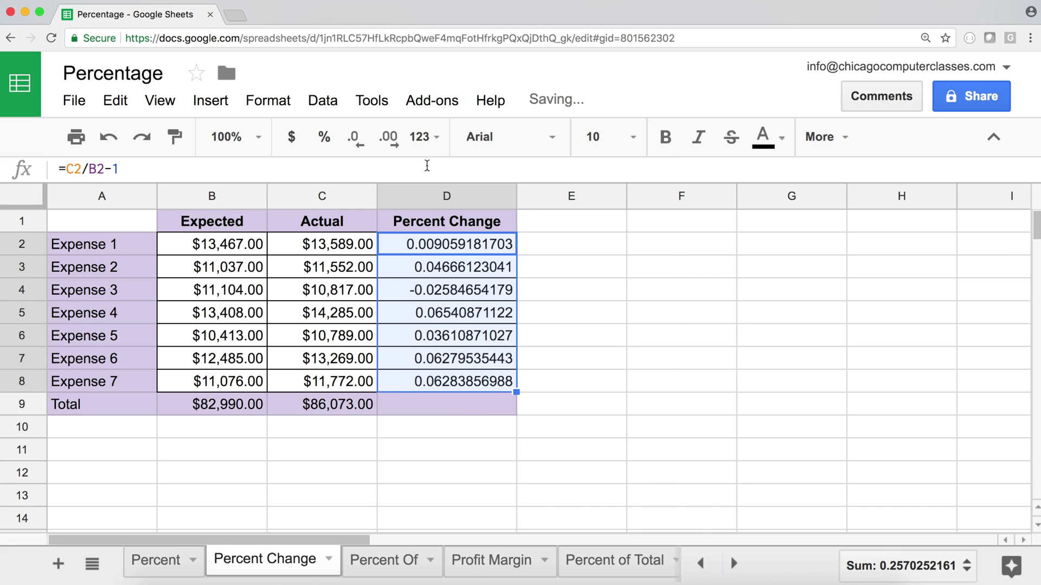
{"action": "left_click", "coordinate": [437, 142]}
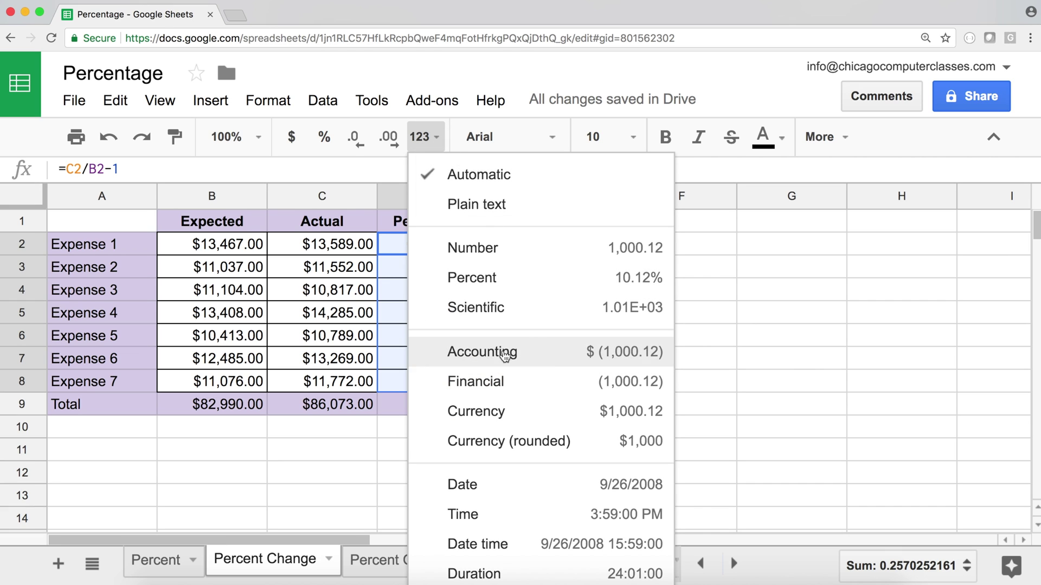
{"action": "left_click", "coordinate": [511, 283]}
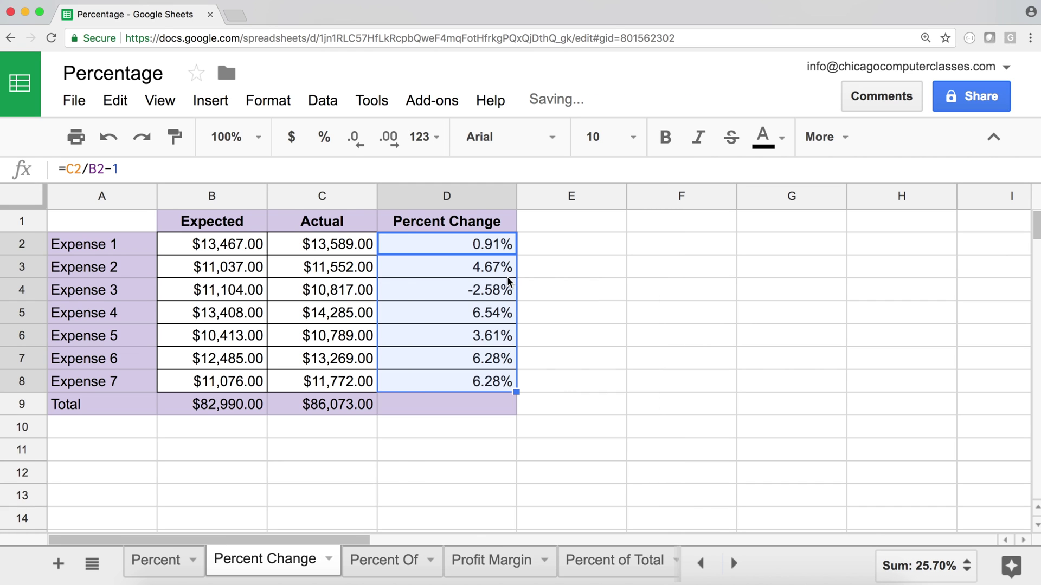
Check the Percent Change results for Expenses 1, 3 and 7, and select the column's Total cell D9
{"action": "left_click", "coordinate": [475, 247]}
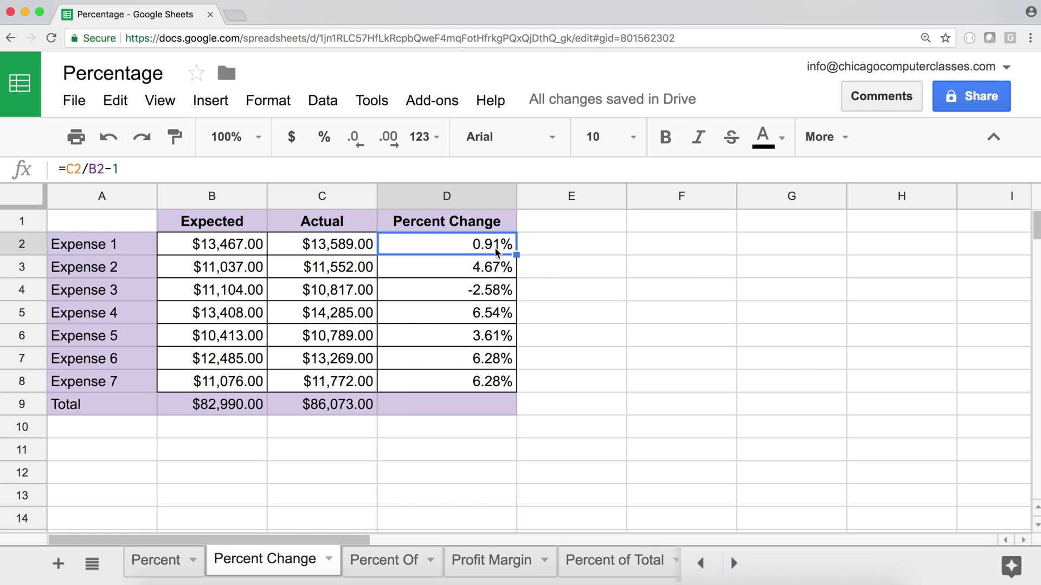
{"action": "left_click", "coordinate": [470, 293]}
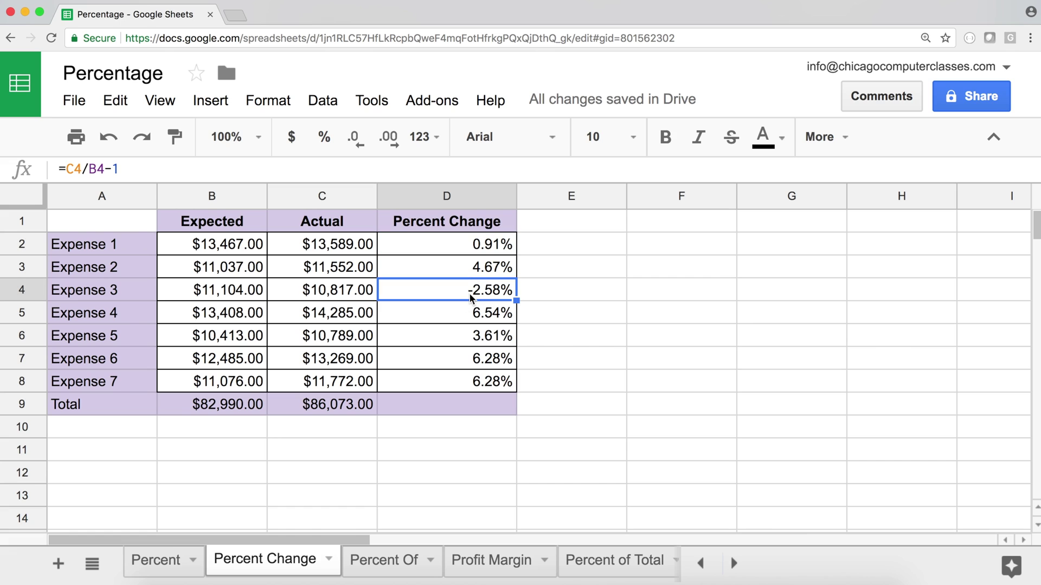
{"action": "left_click", "coordinate": [477, 382]}
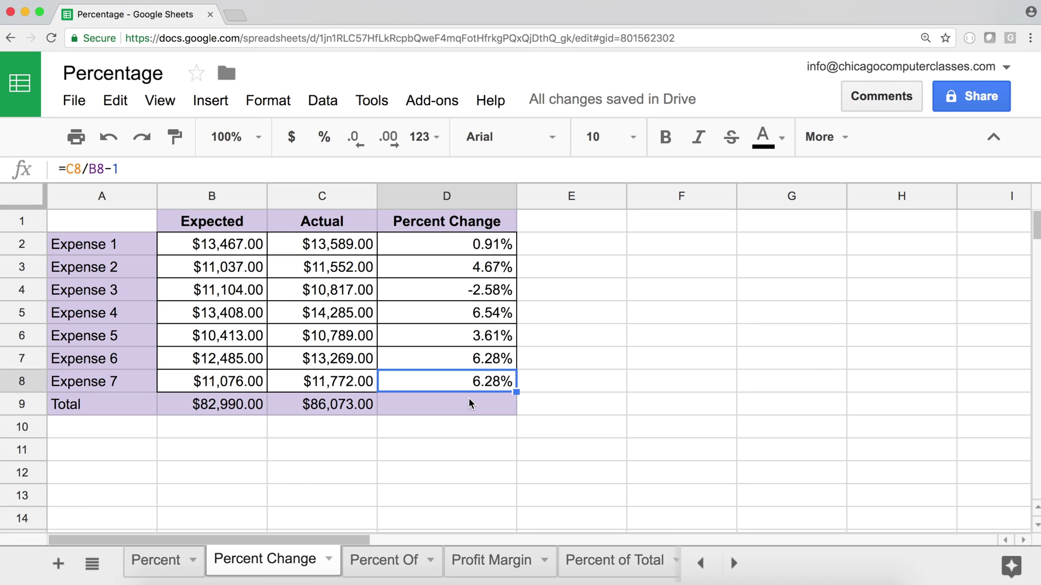
{"action": "left_click", "coordinate": [469, 402]}
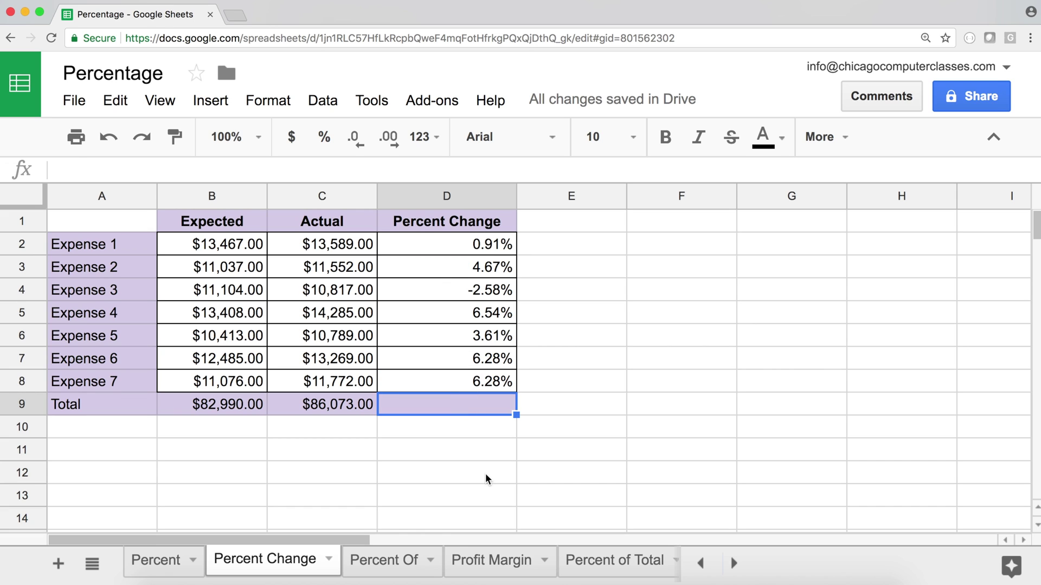
Calculate the Total row's Percent Change in cell D9 with the formula =C9/B9-1
{"action": "left_click_drag", "start_coordinate": [475, 244], "coordinate": [470, 389]}
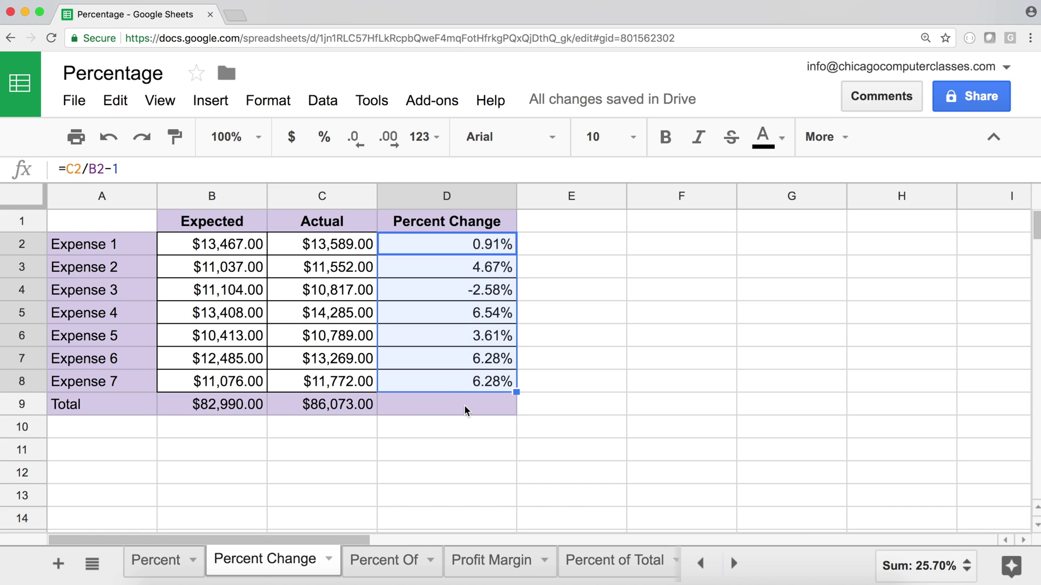
{"action": "left_click", "coordinate": [464, 405]}
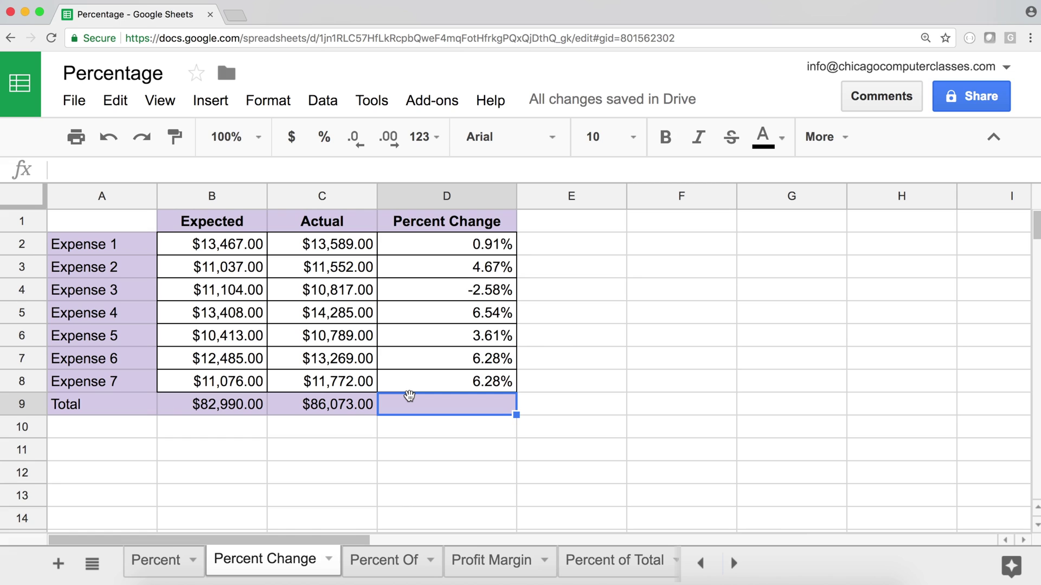
{"action": "type", "text": "="}
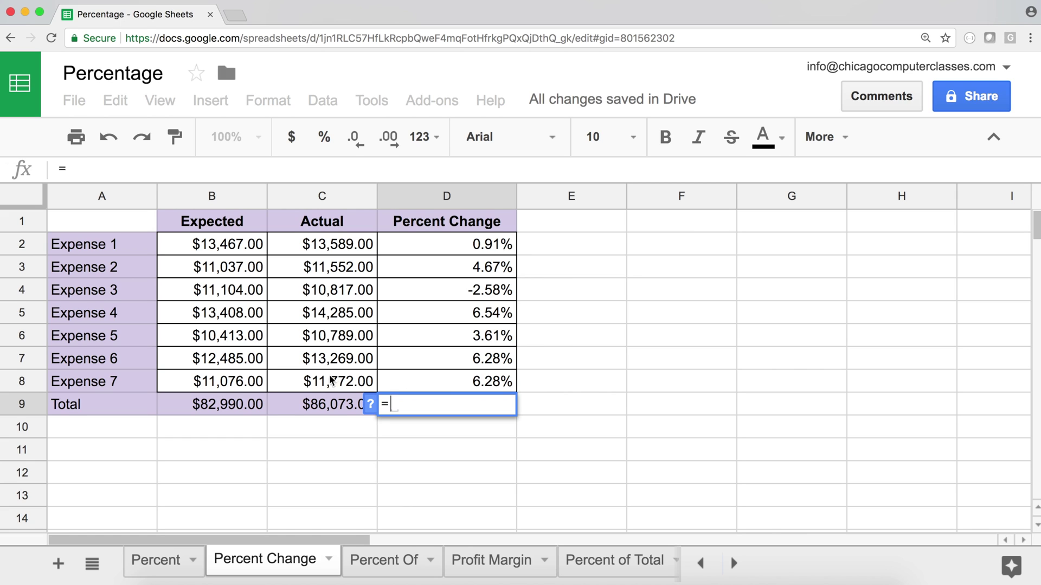
{"action": "left_click", "coordinate": [311, 408]}
{"action": "type", "text": "/"}
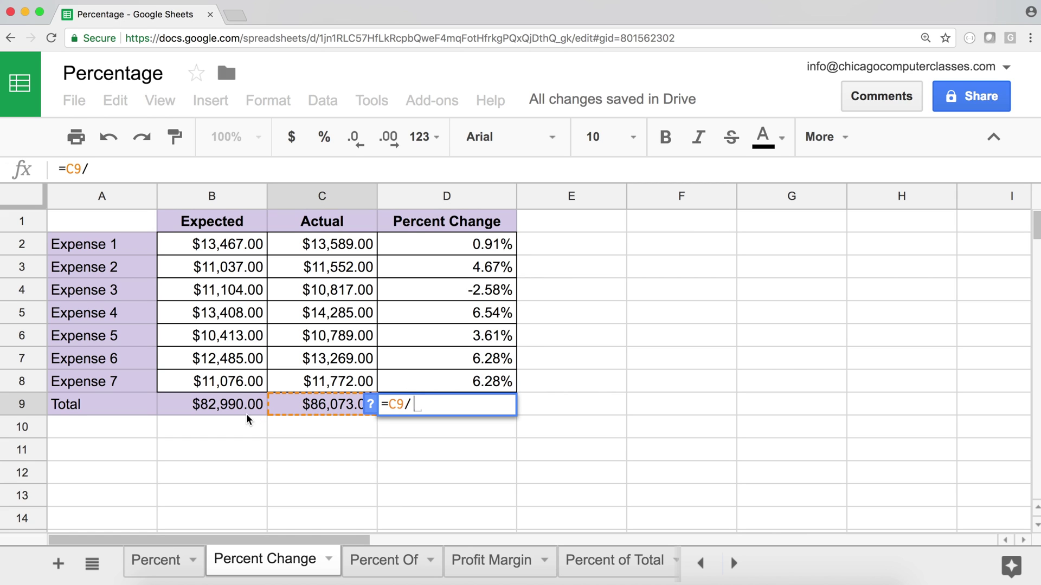
{"action": "left_click", "coordinate": [215, 408]}
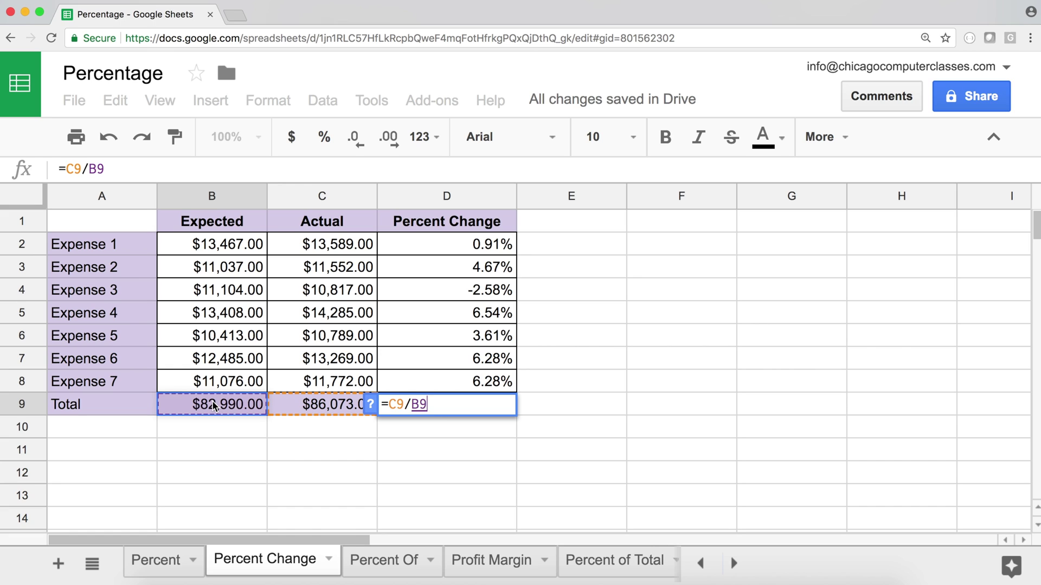
{"action": "type", "text": "-1"}
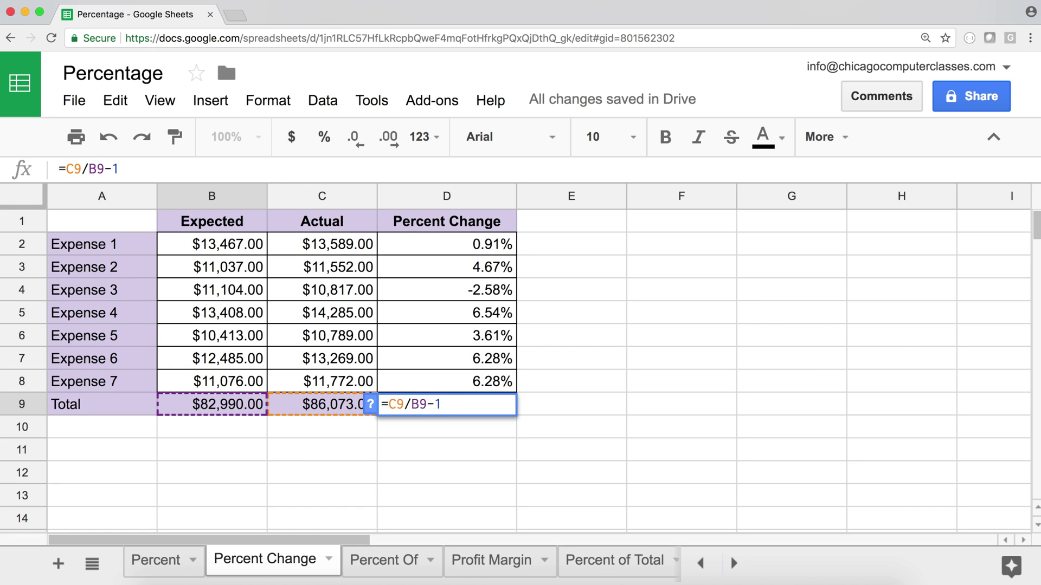
{"action": "key", "text": "Return"}
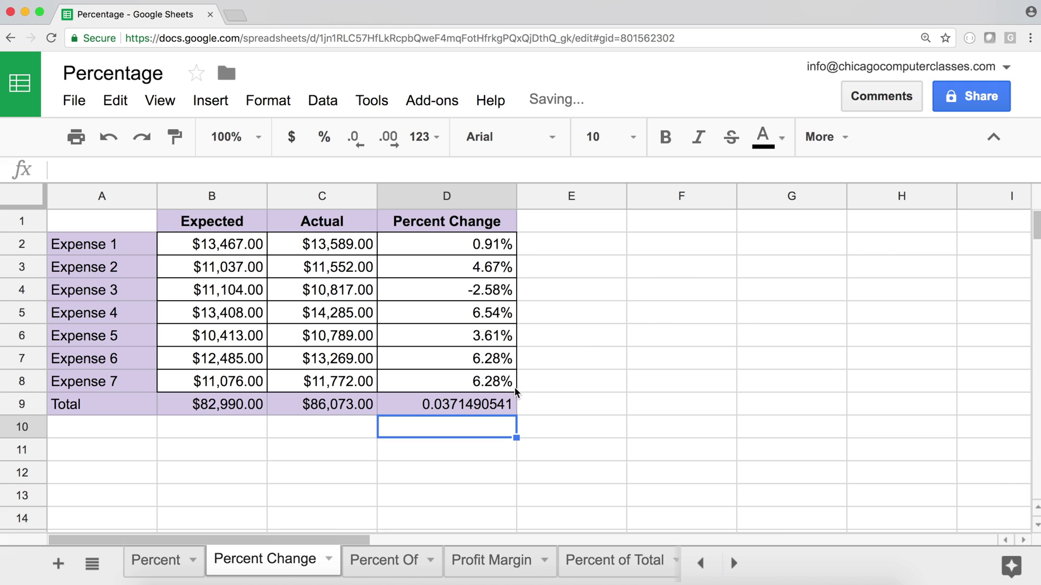
Format the Total row's Percent Change in cell D9 as Percent
{"action": "left_click", "coordinate": [477, 405]}
{"action": "left_click", "coordinate": [323, 137]}
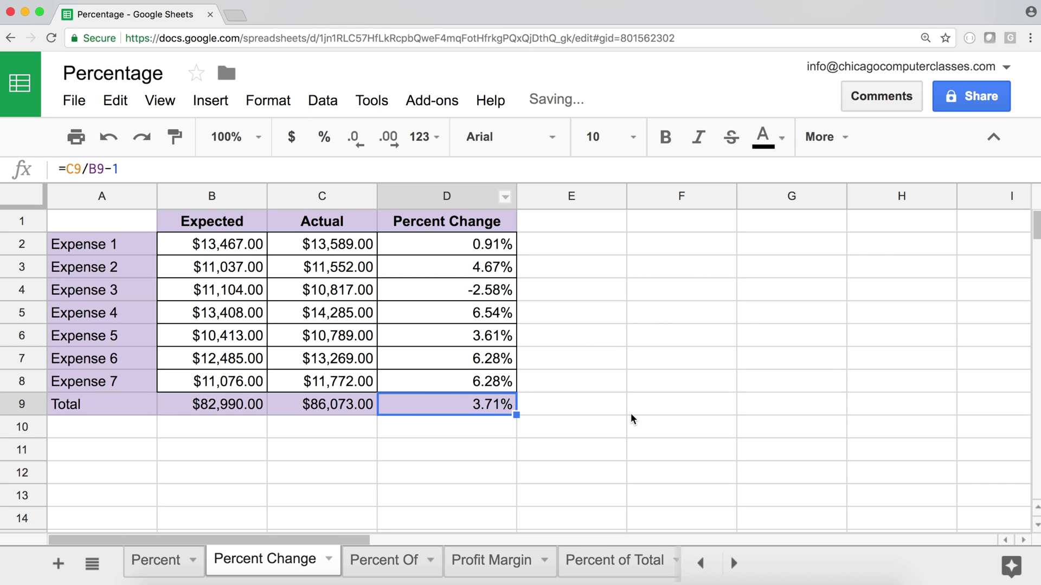
{"action": "left_click", "coordinate": [549, 414]}
{"action": "left_click", "coordinate": [479, 404]}
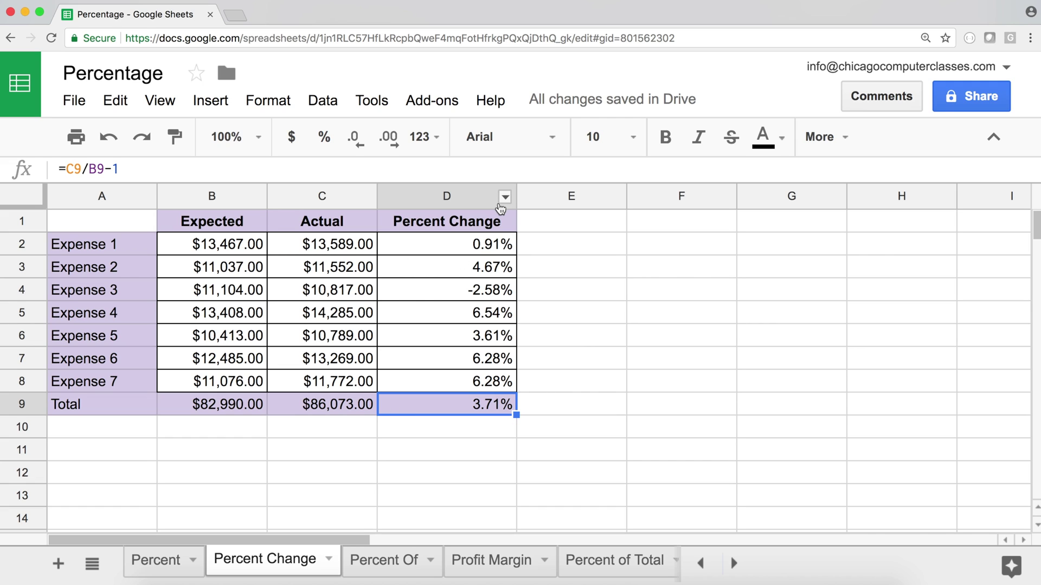
Clear the Expected and Actual amounts in B2:C8, check the effect on the Percent Change formulas, and restore the amounts
{"action": "left_click", "coordinate": [460, 243]}
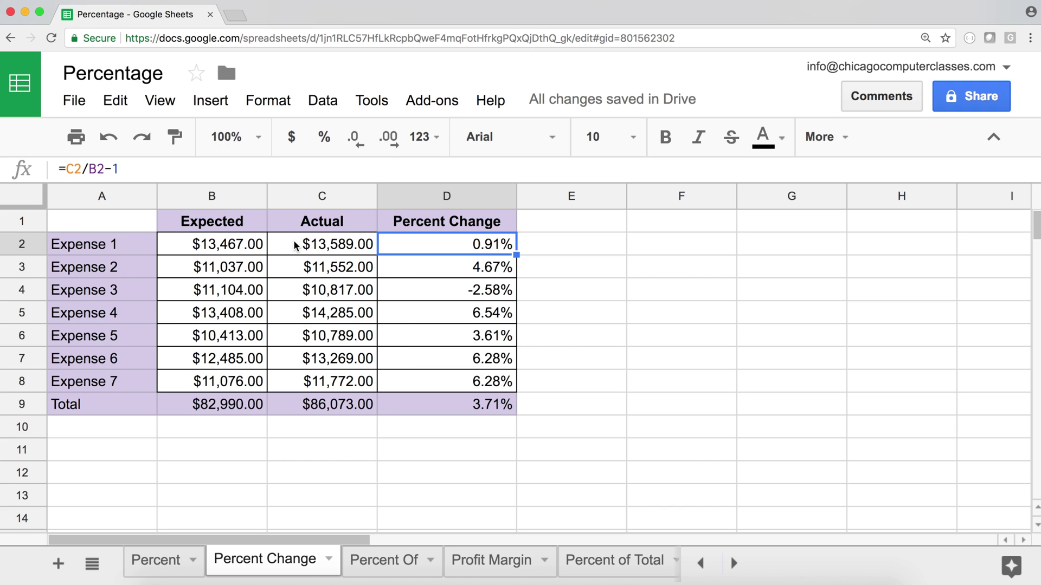
{"action": "left_click_drag", "start_coordinate": [304, 249], "coordinate": [313, 383]}
{"action": "key", "text": "shift+Left"}
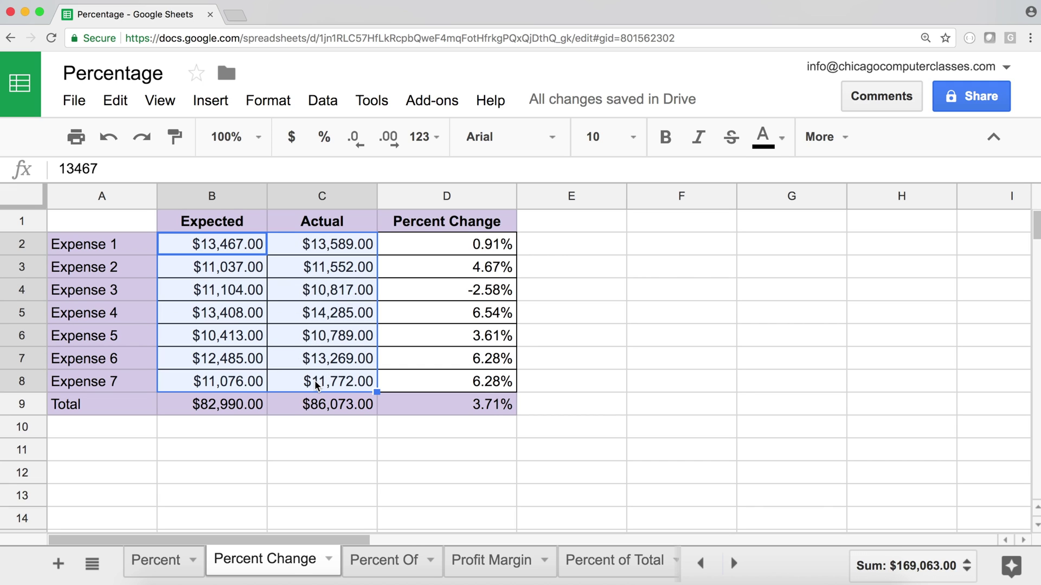
{"action": "key", "text": "Delete"}
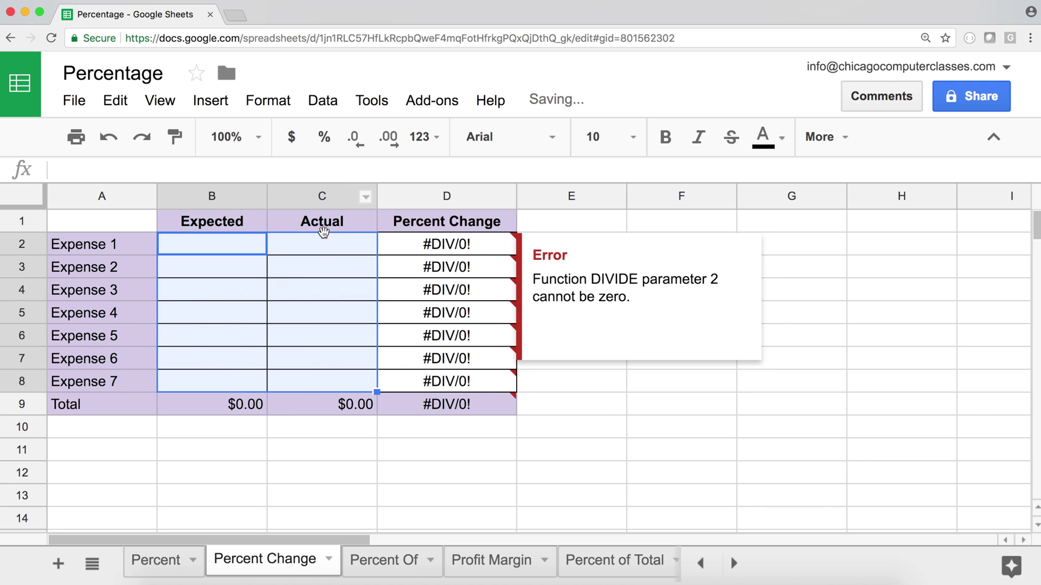
{"action": "left_click", "coordinate": [235, 248]}
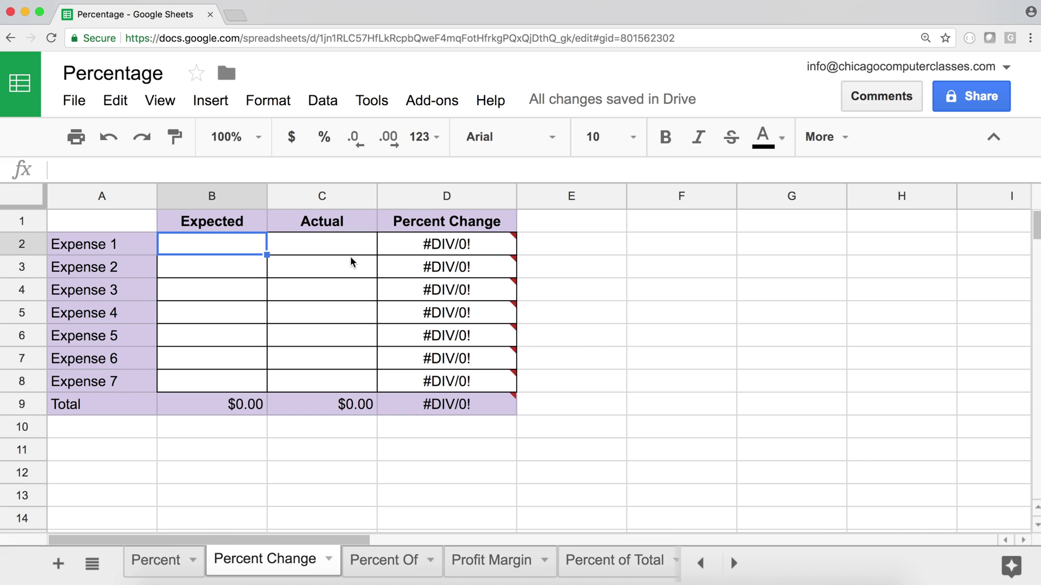
{"action": "mouse_move", "coordinate": [408, 245]}
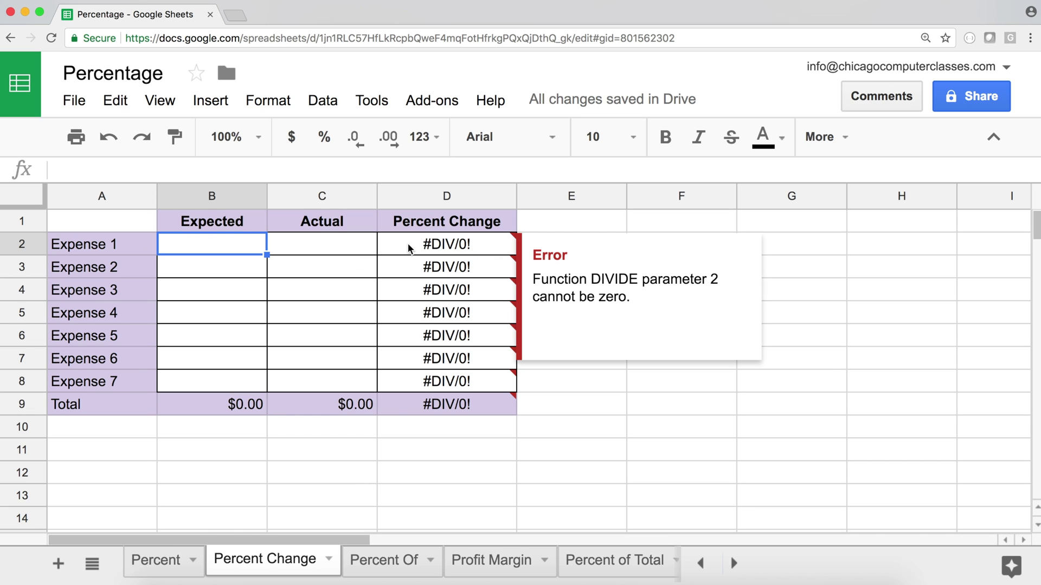
{"action": "key", "text": "ctrl+v"}
Rewrite Expense 1's Percent Change formula in D2 as an IFERROR function with C2/B2-1 as its value
{"action": "left_click", "coordinate": [437, 249]}
{"action": "double_click", "coordinate": [437, 249]}
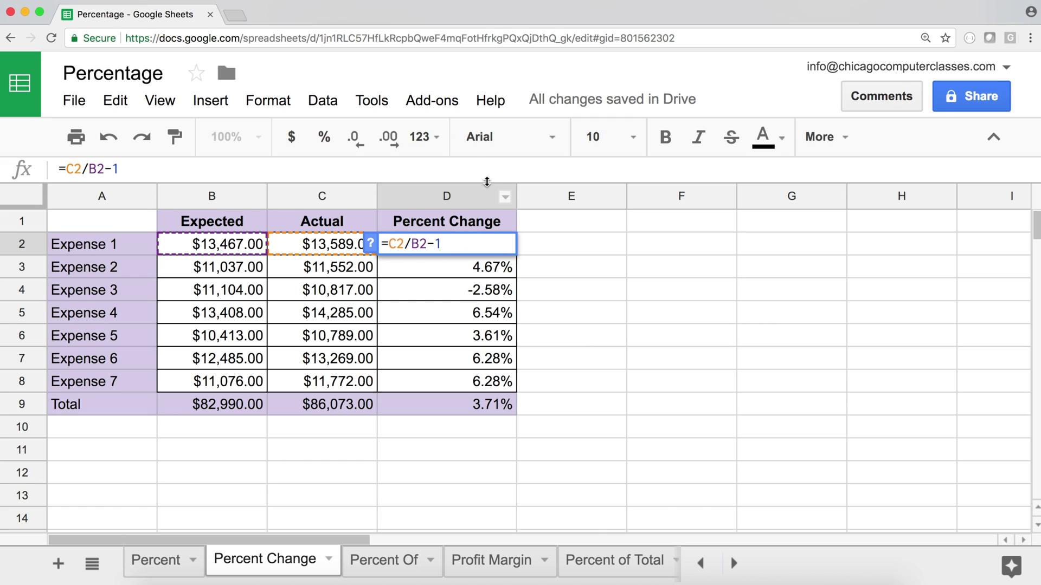
{"action": "left_click", "coordinate": [388, 245]}
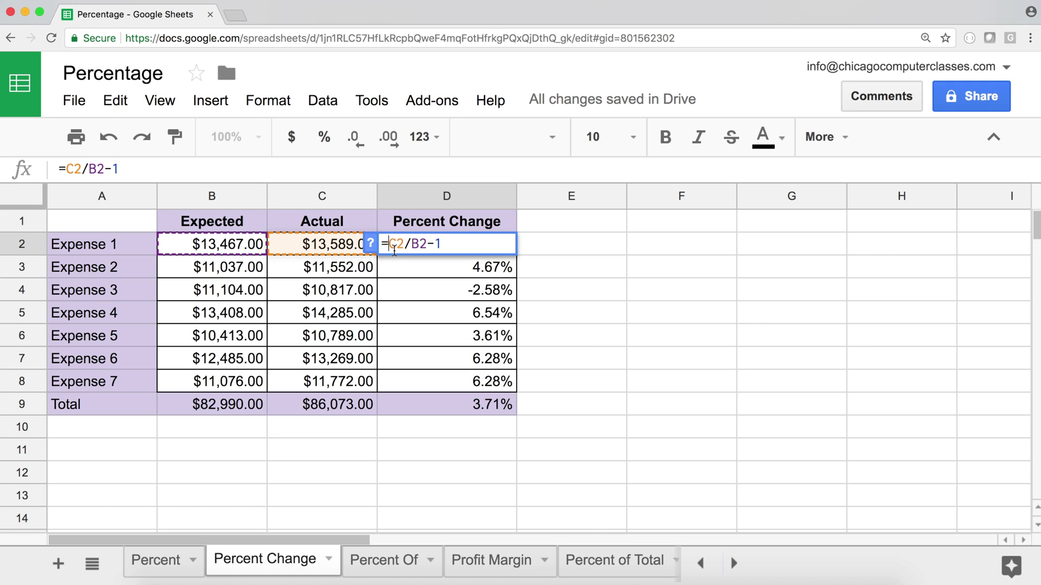
{"action": "left_click_drag", "start_coordinate": [388, 245], "coordinate": [481, 241]}
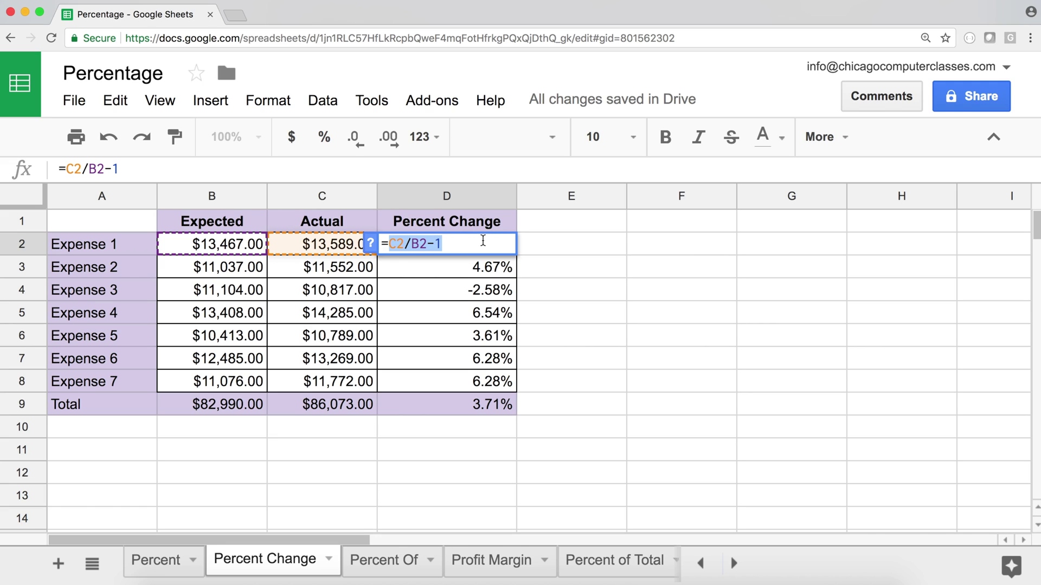
{"action": "key", "text": "BackSpace"}
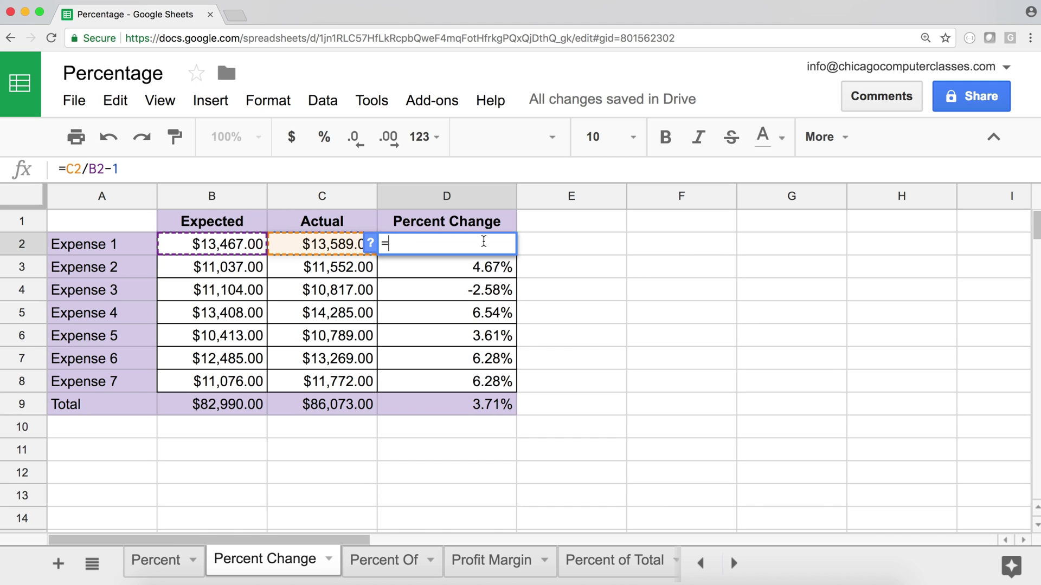
{"action": "type", "text": "ife"}
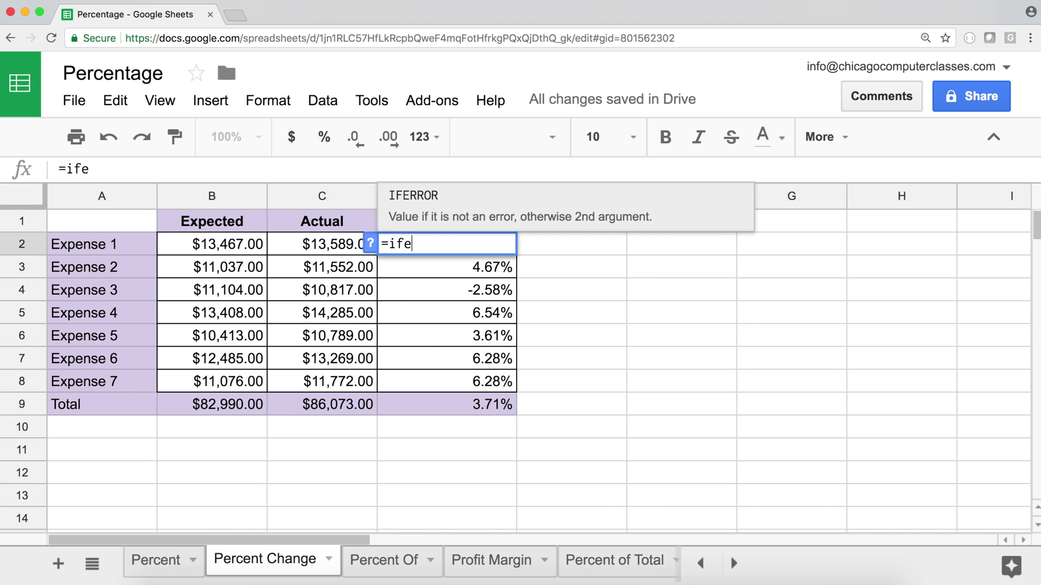
{"action": "key", "text": "Tab"}
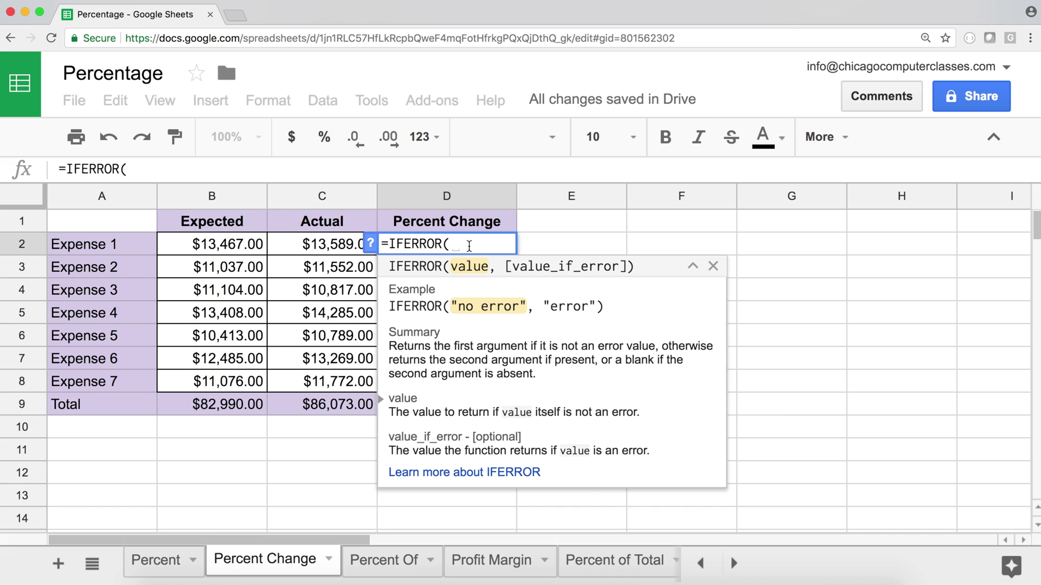
{"action": "type", "text": "C2/B2-1"}
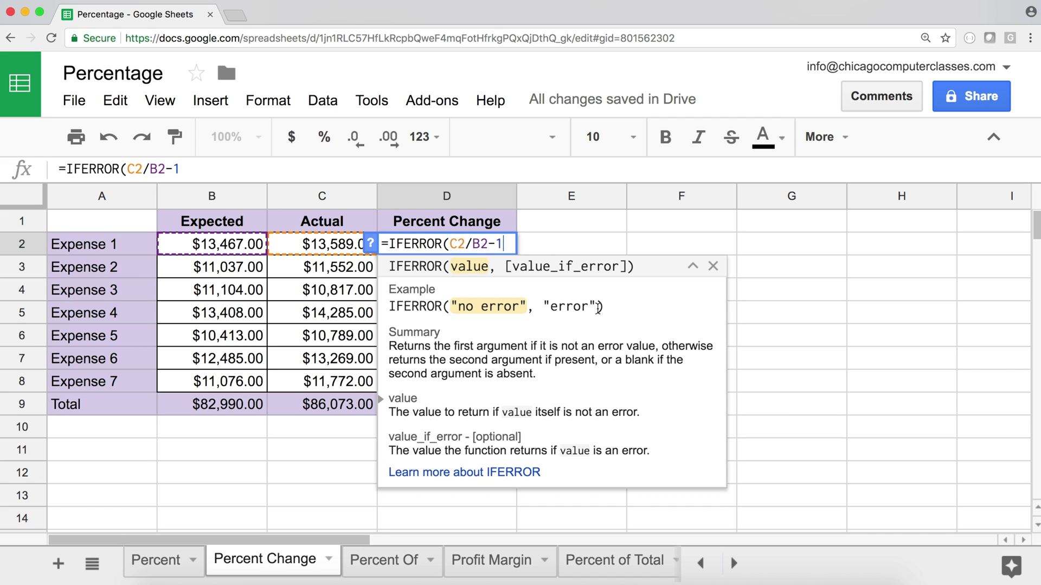
Complete the IFERROR formula in D2 with 0 as the value if error, so it reads =IFERROR(C2/B2-1,0)
{"action": "type", "text": ","}
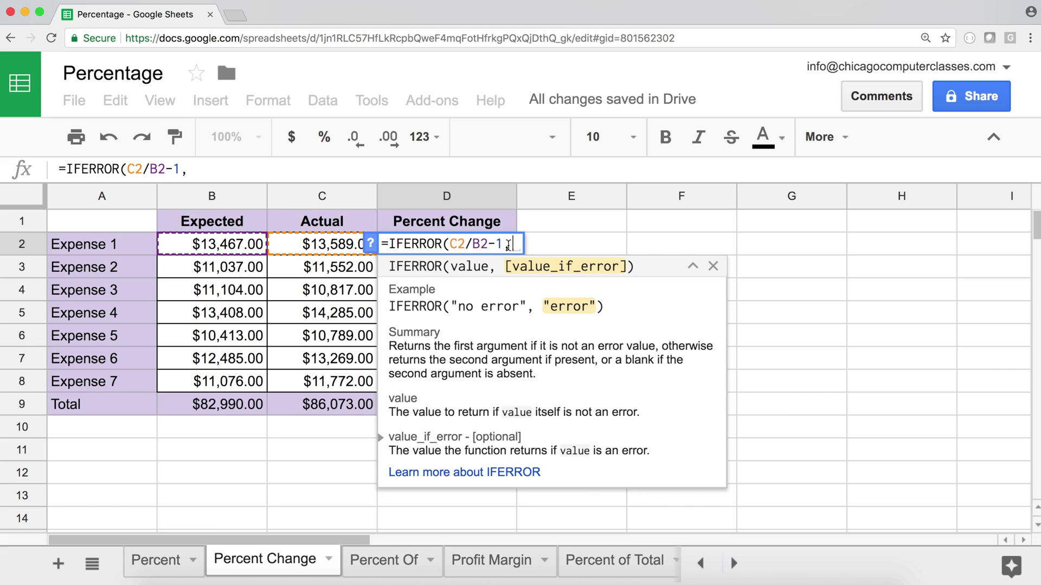
{"action": "left_click_drag", "start_coordinate": [503, 244], "coordinate": [456, 241]}
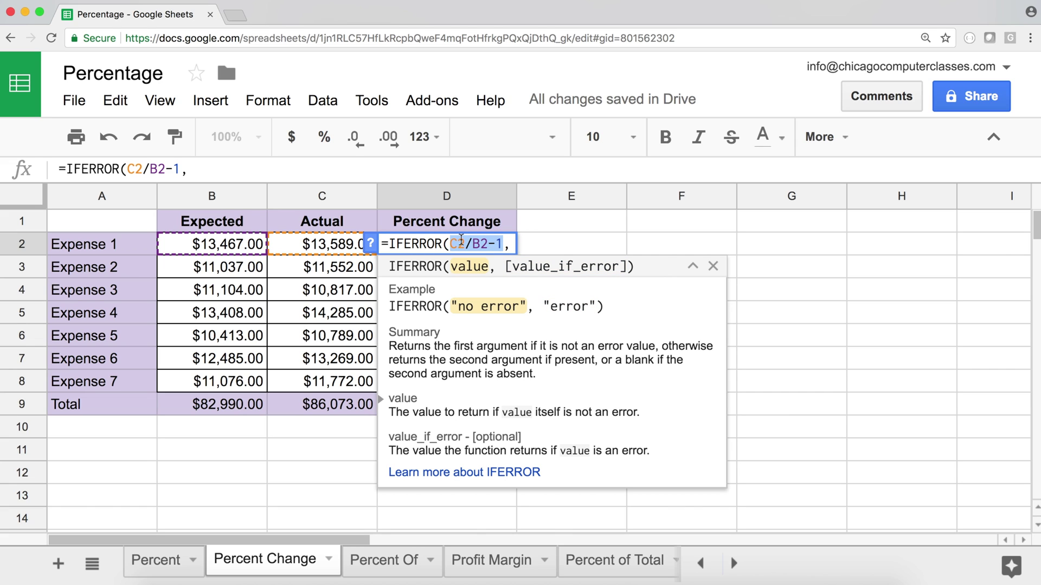
{"action": "left_click", "coordinate": [513, 245]}
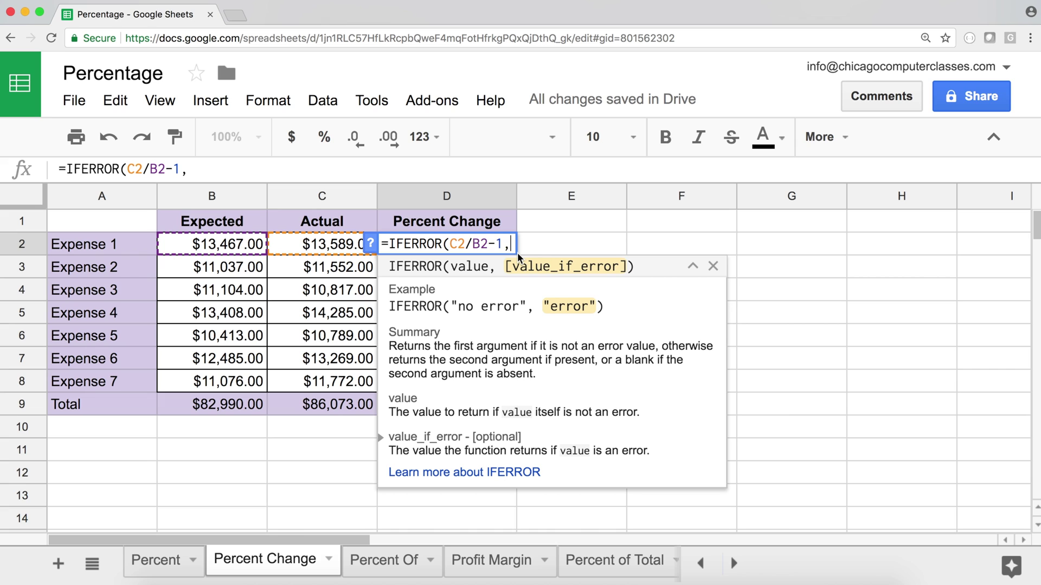
{"action": "type", "text": "0)"}
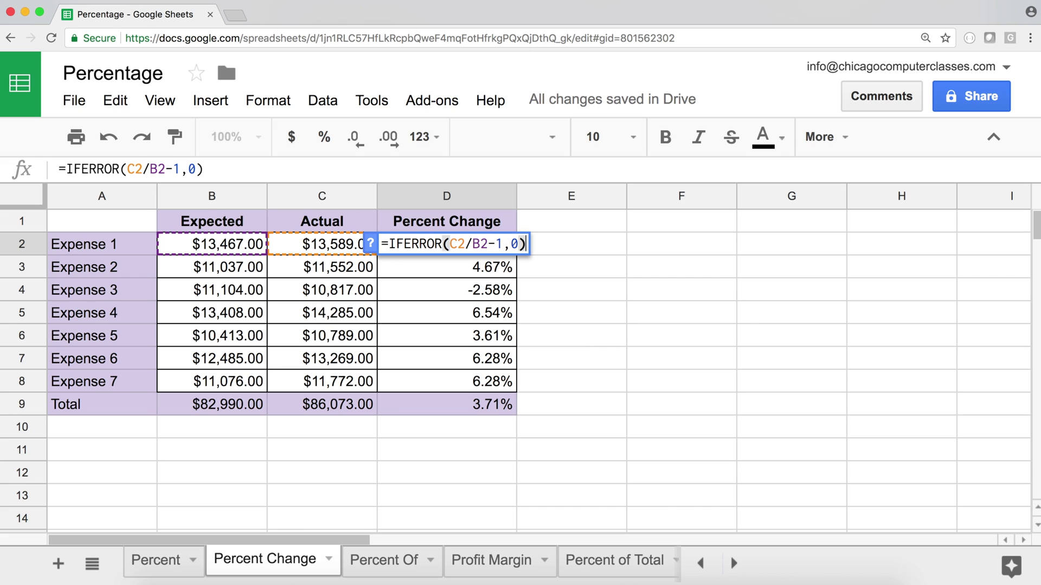
{"action": "key", "text": "Return"}
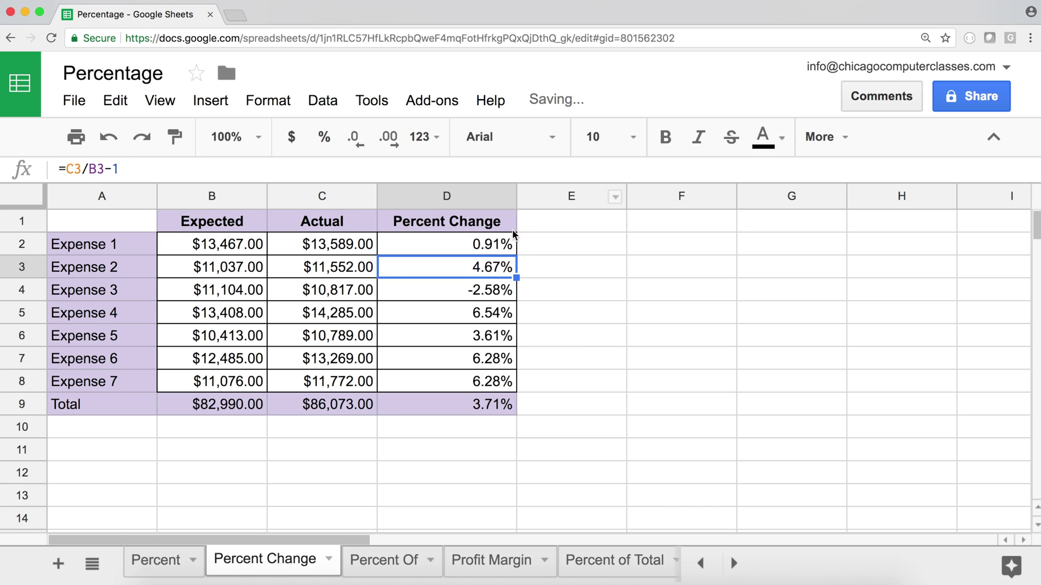
Fill the IFERROR formula from D2 down through D8
{"action": "left_click", "coordinate": [510, 251]}
{"action": "left_click_drag", "start_coordinate": [510, 361], "coordinate": [509, 404]}
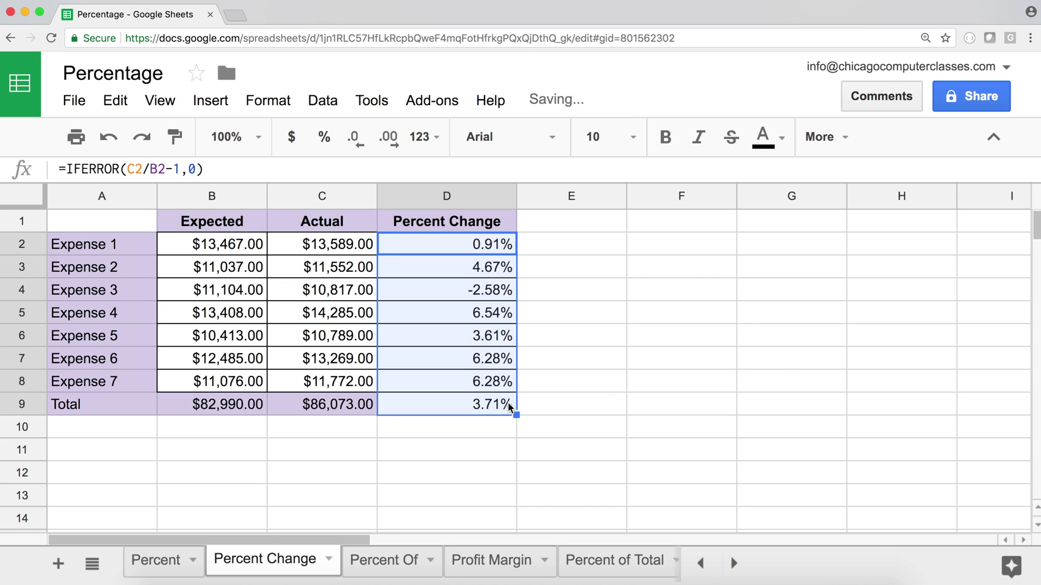
{"action": "left_click", "coordinate": [513, 244]}
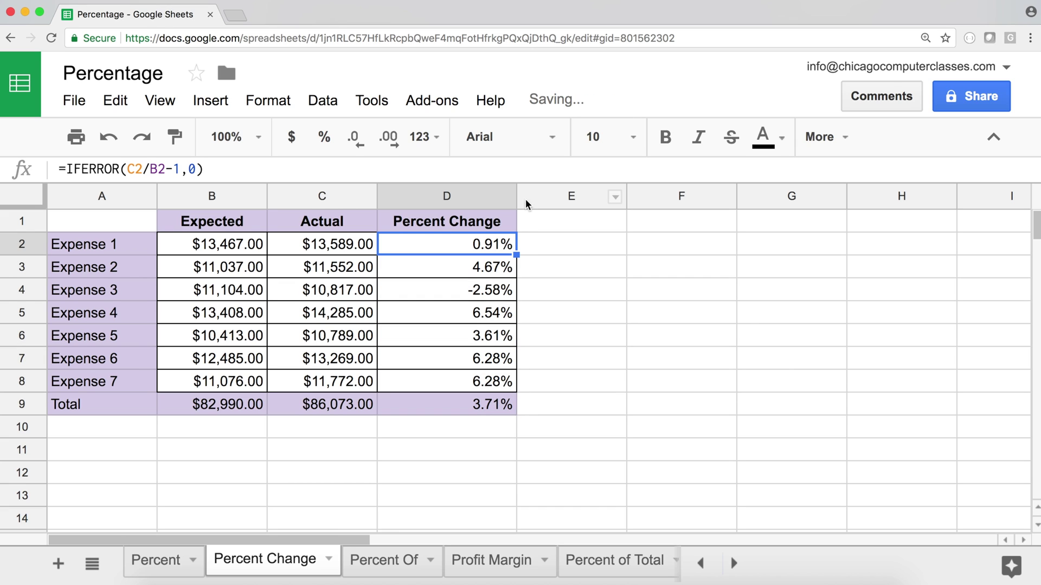
{"action": "left_click_drag", "start_coordinate": [516, 255], "coordinate": [512, 391]}
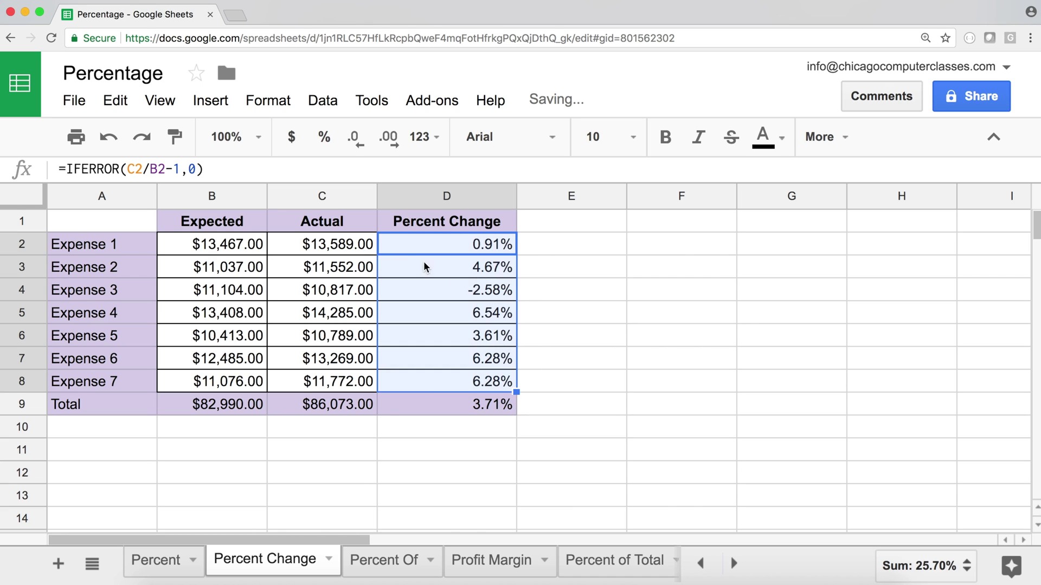
Clear Expense 1's Expected amount in B2 and check its Percent Change cell D2
{"action": "left_click", "coordinate": [229, 249]}
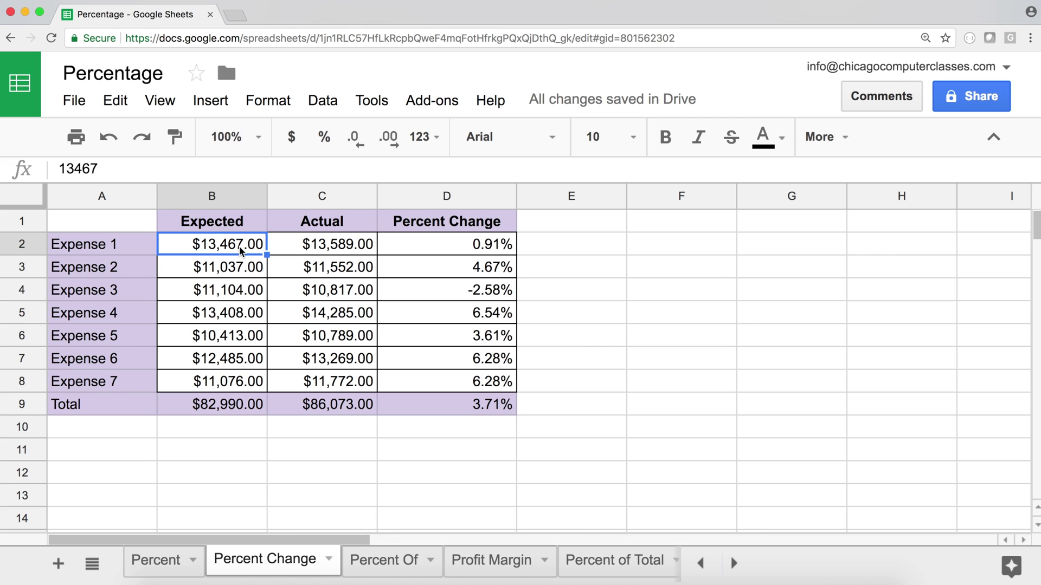
{"action": "key", "text": "Delete"}
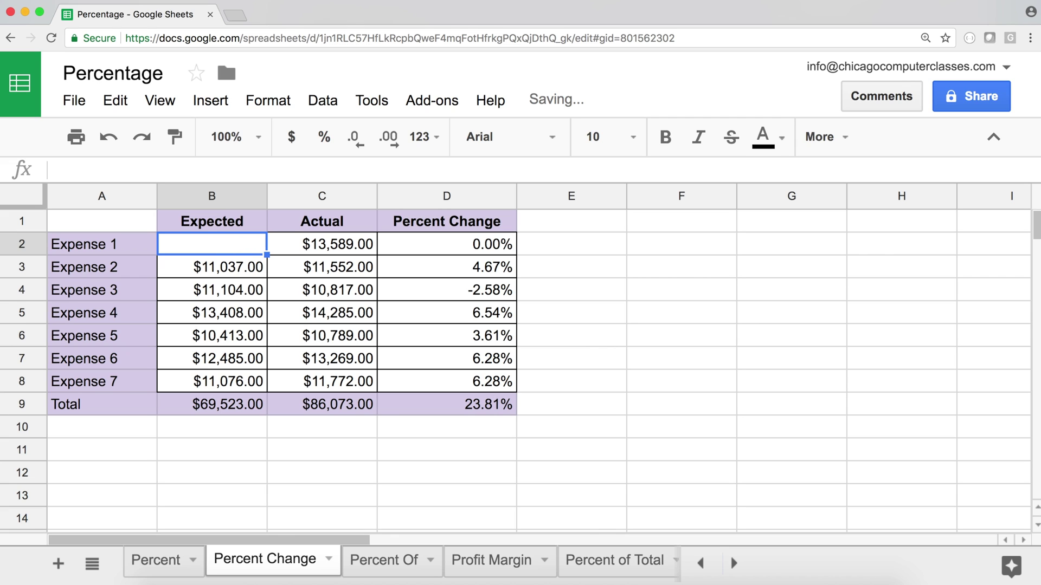
{"action": "left_click", "coordinate": [212, 221]}
{"action": "left_click", "coordinate": [322, 221]}
{"action": "left_click", "coordinate": [322, 244]}
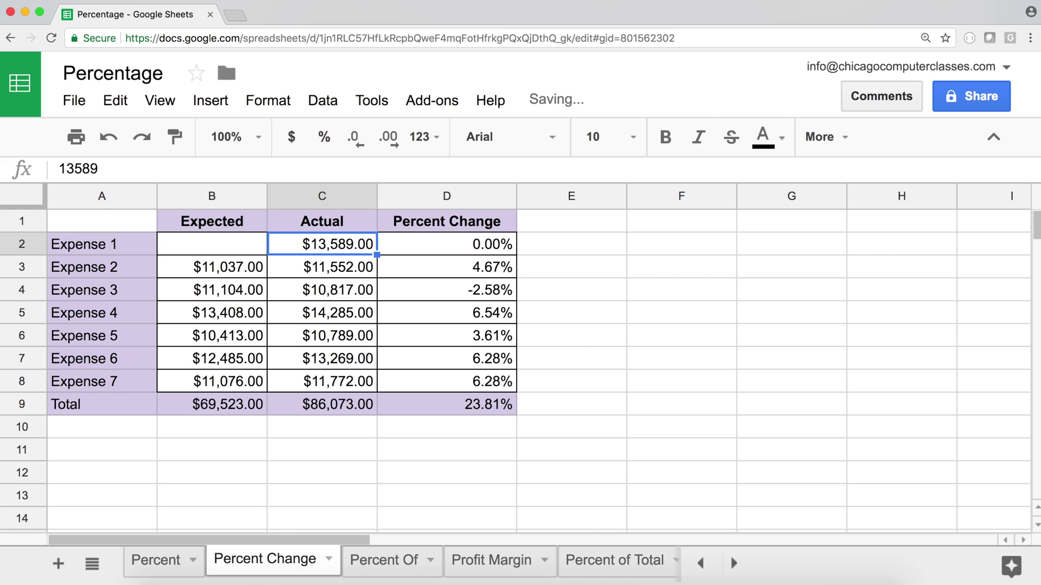
{"action": "left_click", "coordinate": [447, 244]}
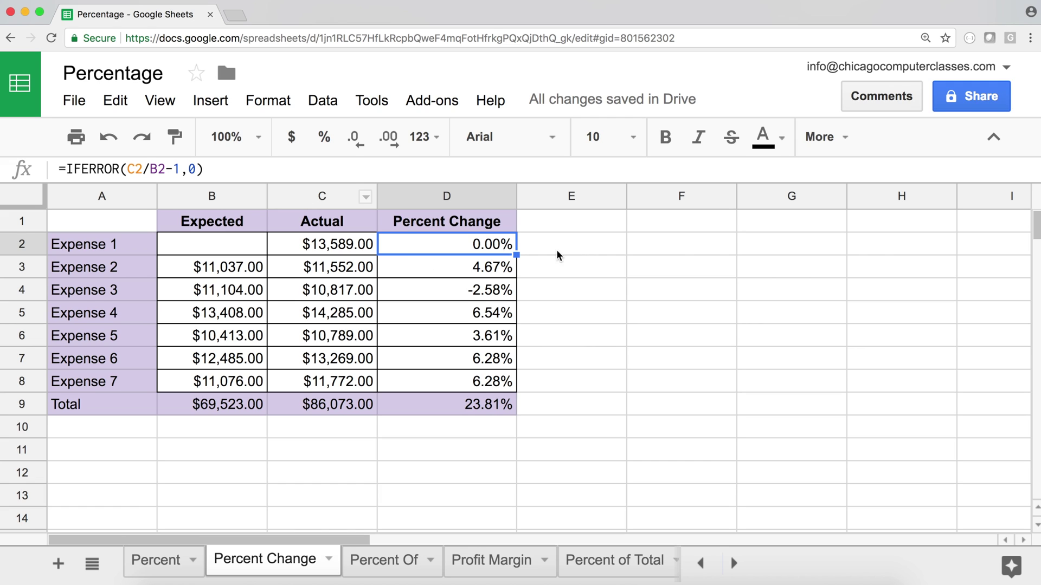
Change the value if error in D2's formula to an empty string, so it reads =IFERROR(C2/B2-1,"")
{"action": "double_click", "coordinate": [504, 248]}
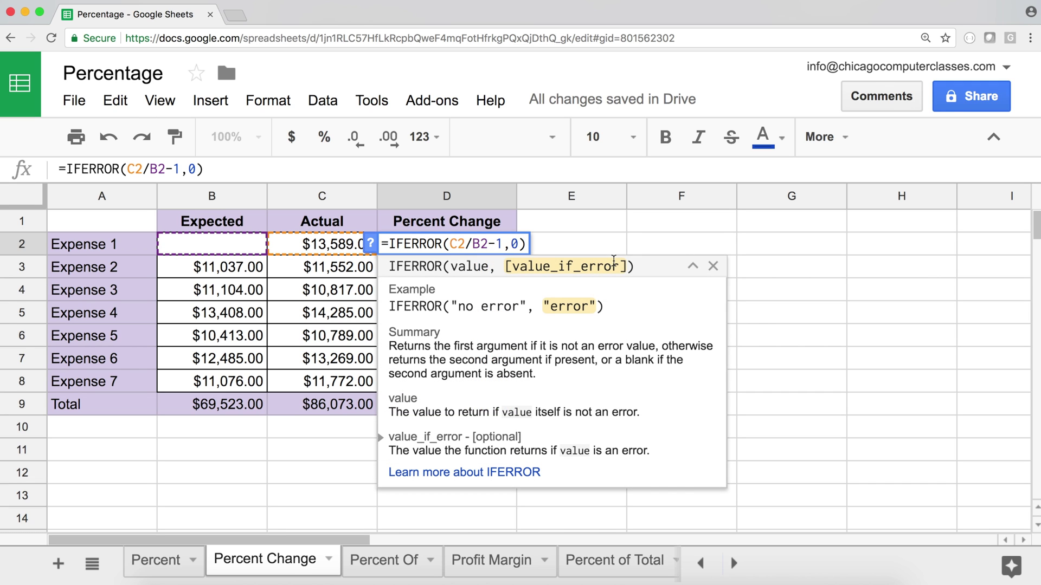
{"action": "key", "text": "BackSpace"}
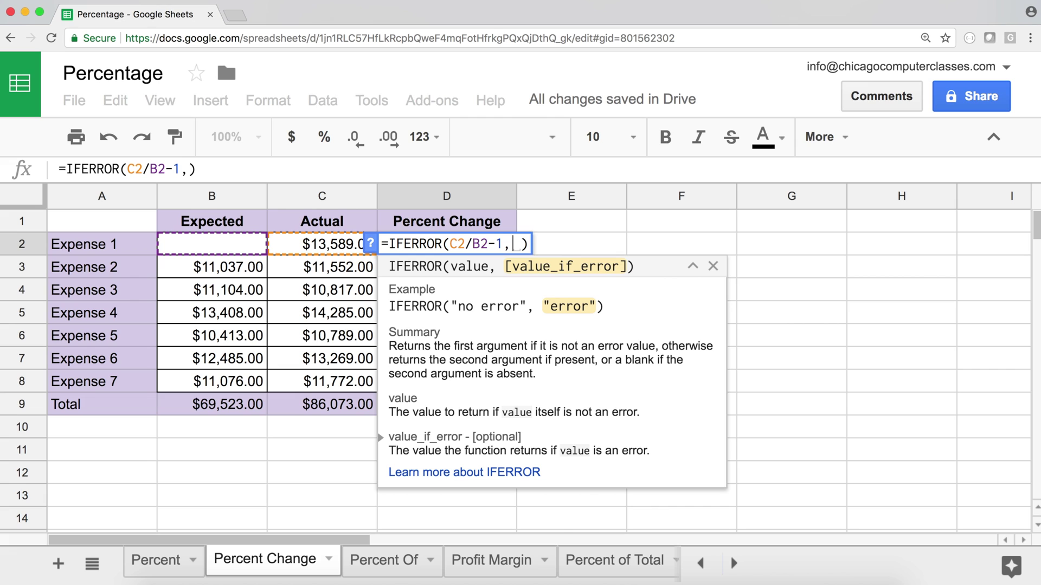
{"action": "type", "text": "\"\""}
{"action": "key", "text": "Return"}
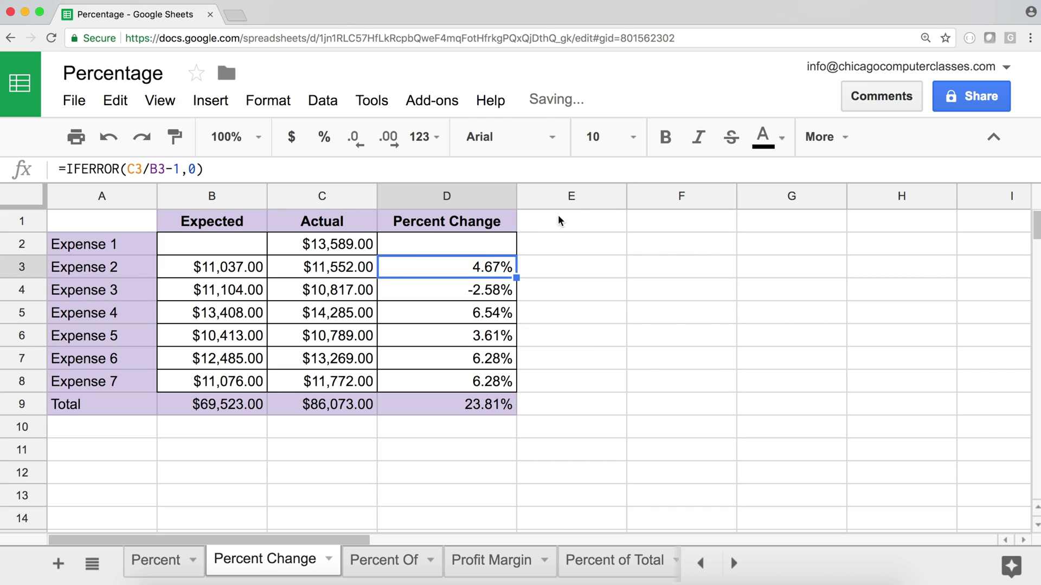
{"action": "left_click", "coordinate": [492, 244]}
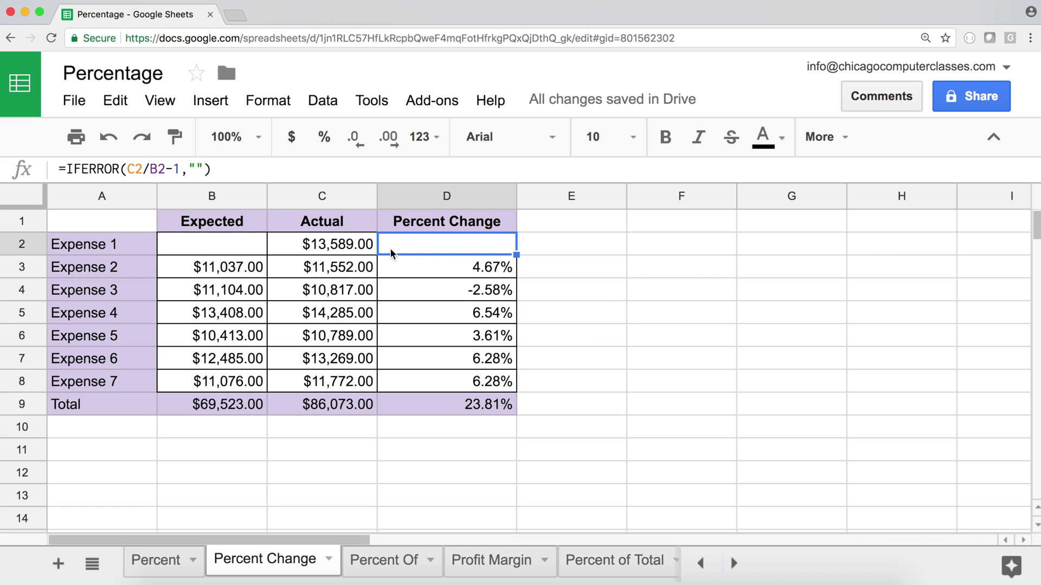
Enter 13400 as Expense 1's Expected amount in B2 and check its Percent Change cell D2
{"action": "left_click", "coordinate": [259, 245]}
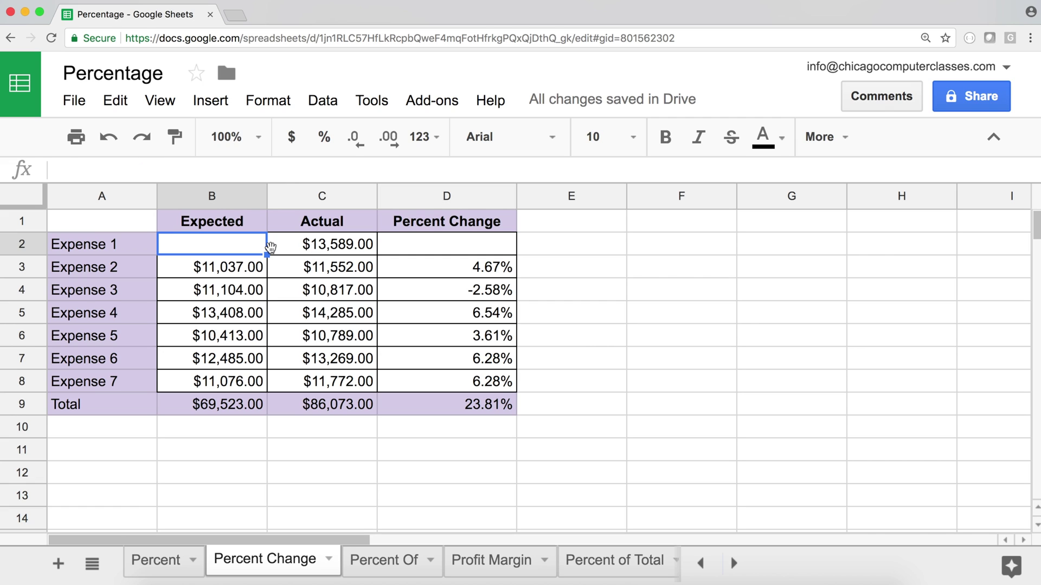
{"action": "type", "text": "13400"}
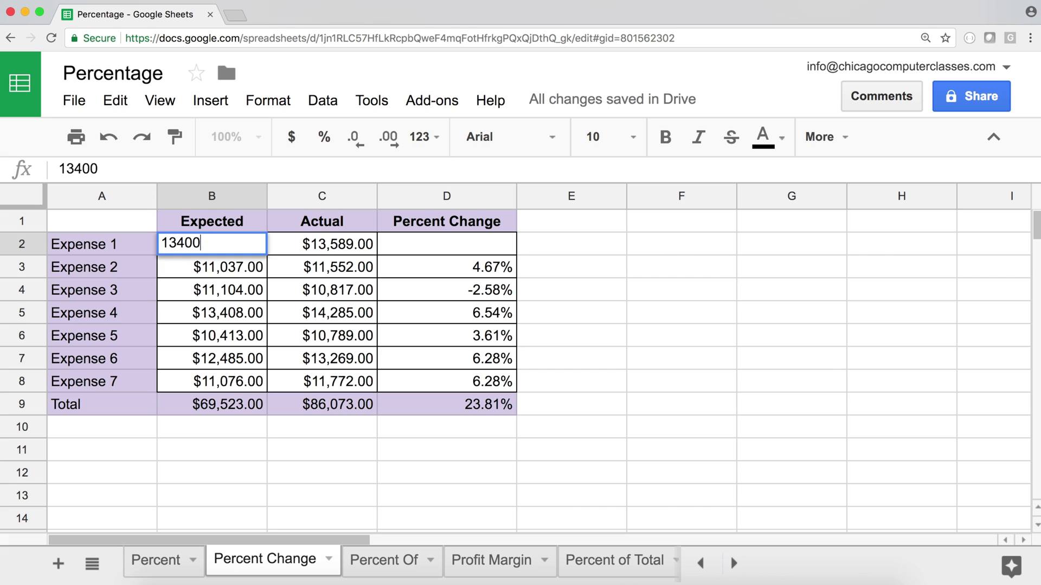
{"action": "key", "text": "Return"}
{"action": "left_click", "coordinate": [259, 245]}
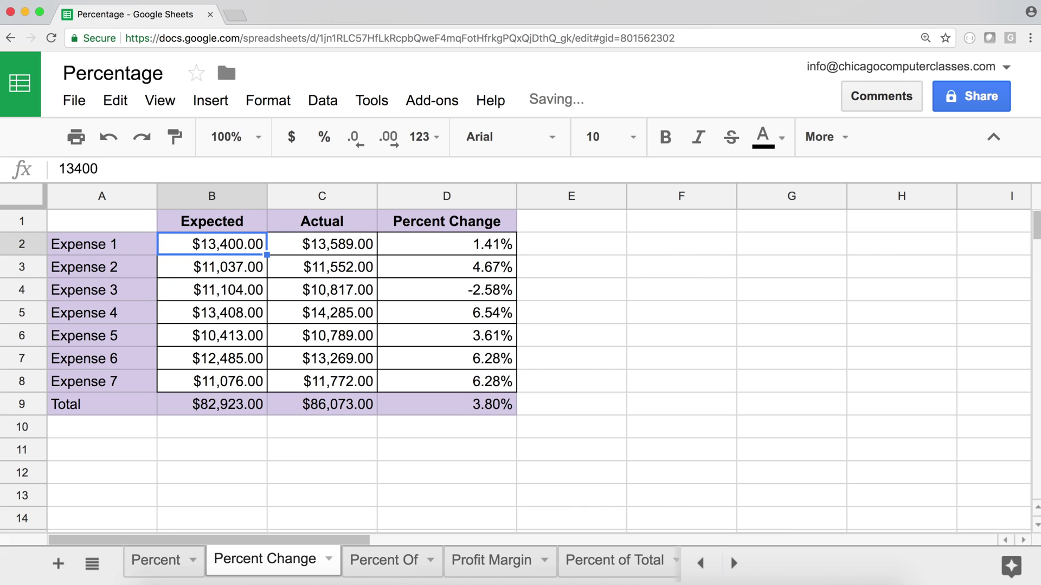
{"action": "left_click", "coordinate": [446, 250]}
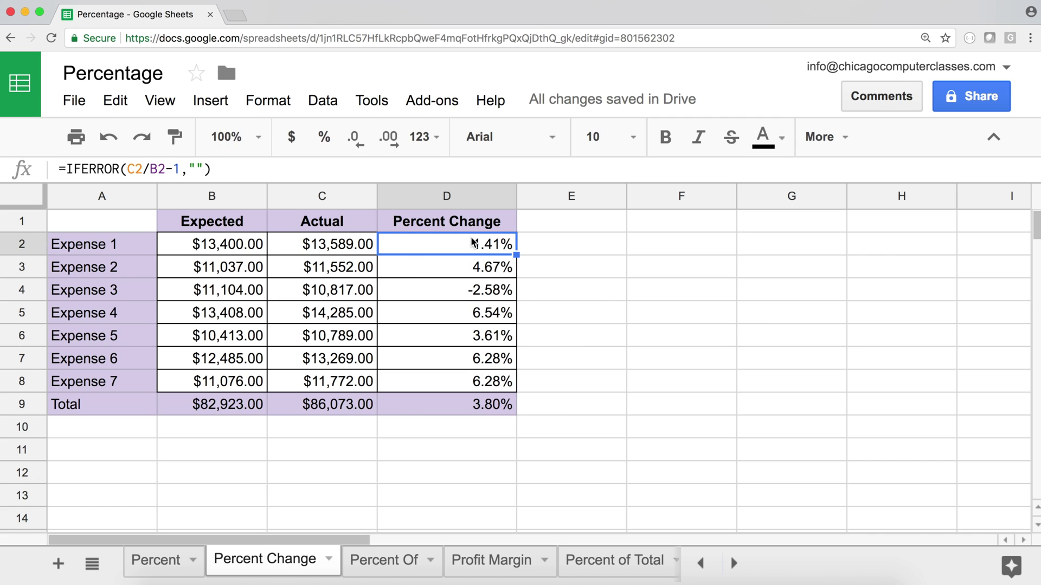
Clear Expense 1's Expected amount in B2 and inspect its Actual and Percent Change cells, C2 and D2
{"action": "left_click", "coordinate": [260, 248]}
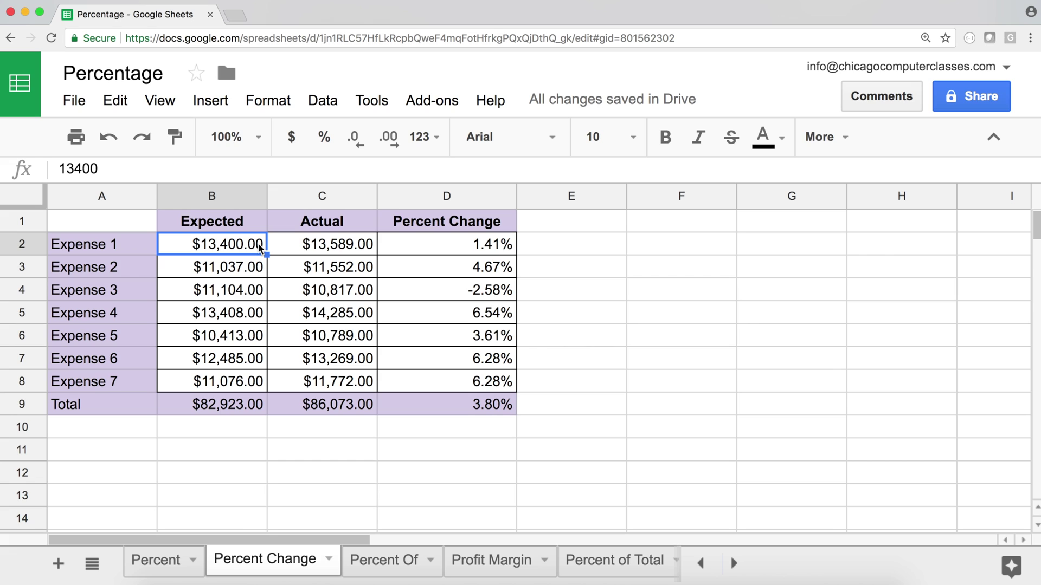
{"action": "key", "text": "Delete"}
{"action": "key", "text": "Up"}
{"action": "key", "text": "Down"}
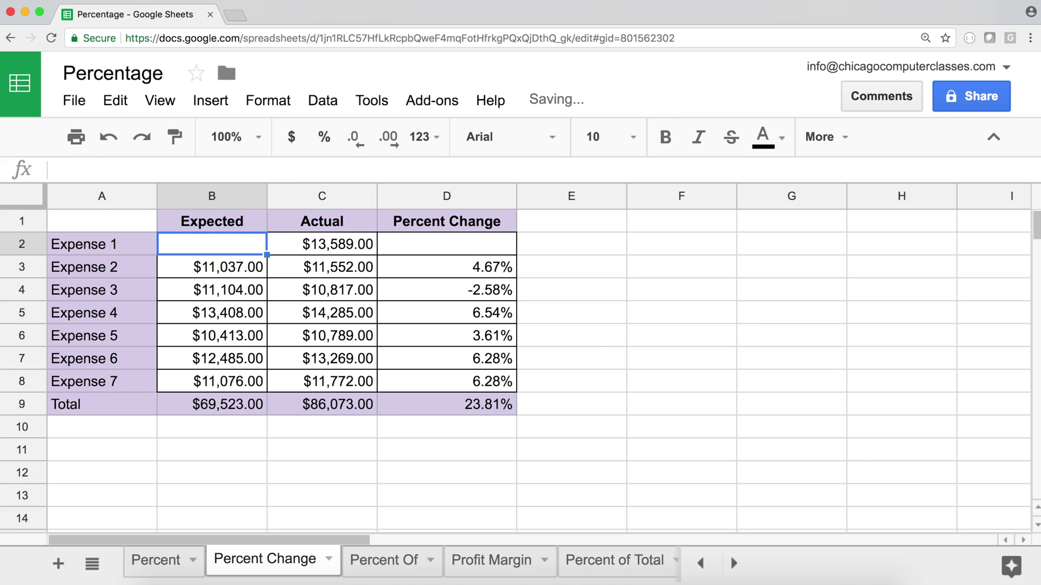
{"action": "left_click", "coordinate": [322, 244]}
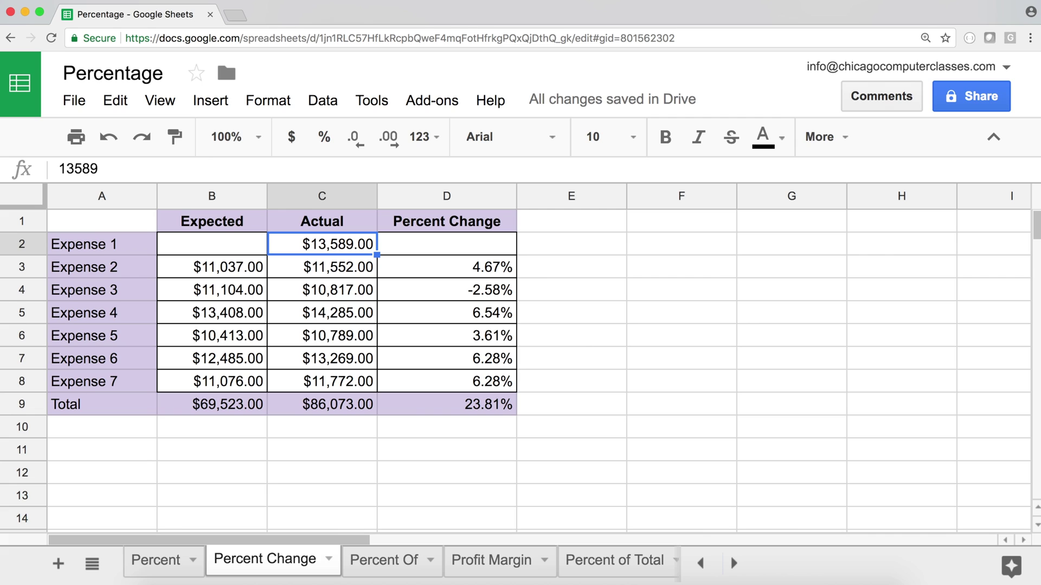
{"action": "left_click", "coordinate": [447, 244]}
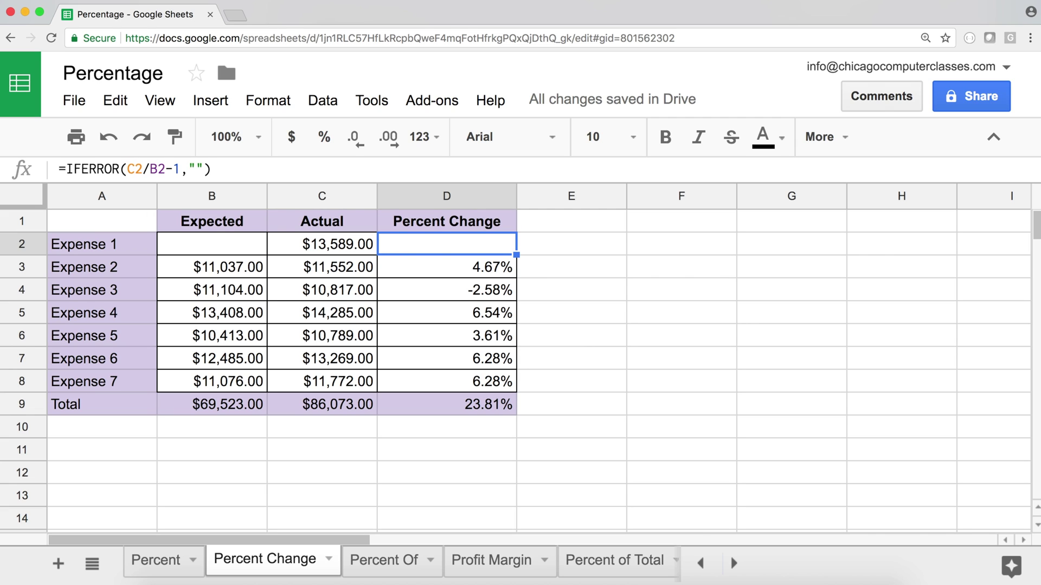
{"action": "left_click", "coordinate": [341, 248]}
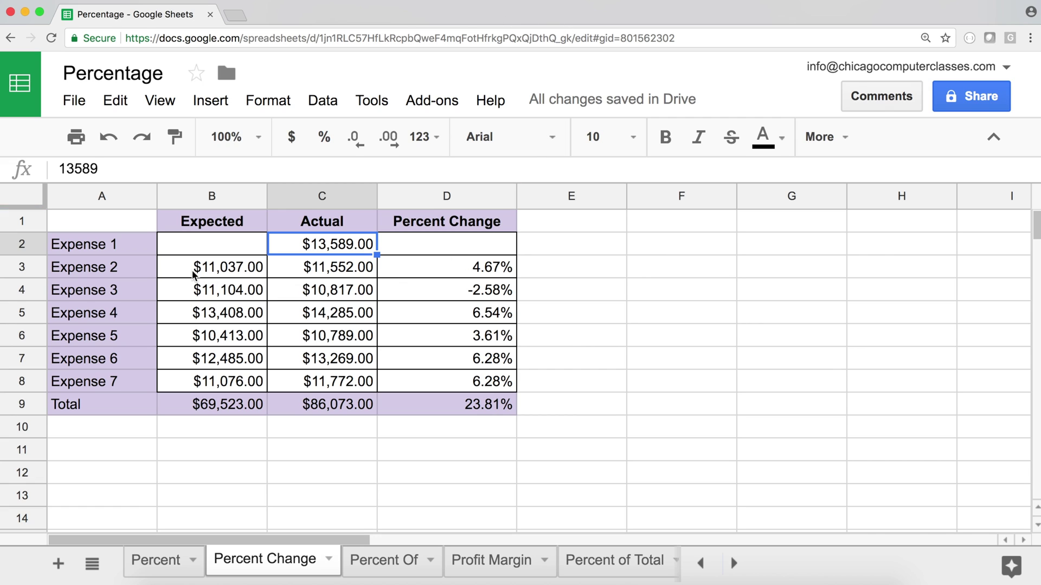
Try clearing Expense 2's Actual amount in C3, and undo both this deletion and the one in B2
{"action": "left_click", "coordinate": [212, 267]}
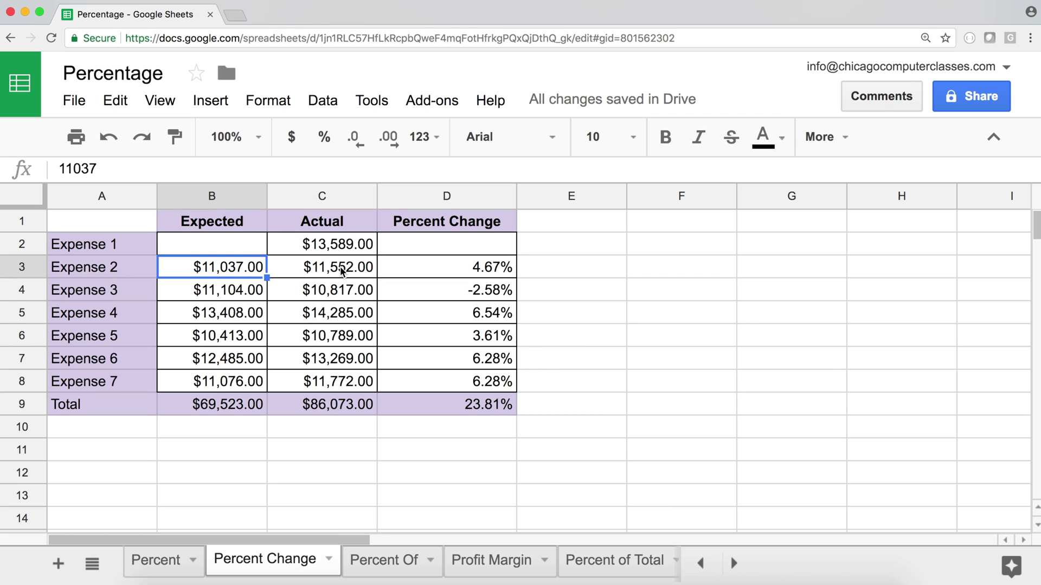
{"action": "left_click", "coordinate": [342, 273]}
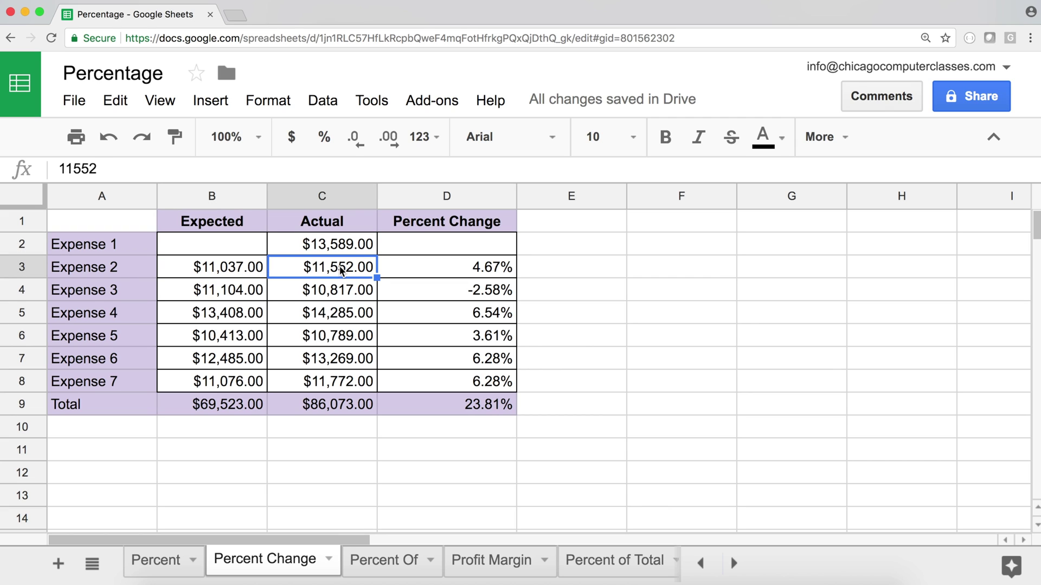
{"action": "key", "text": "Delete"}
{"action": "key", "text": "Up"}
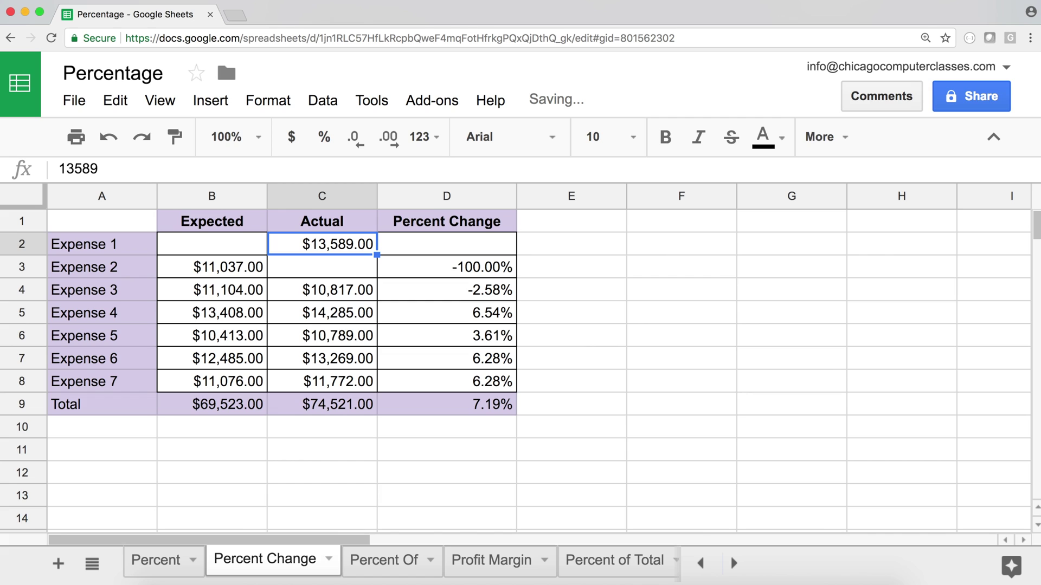
{"action": "key", "text": "ctrl+z"}
{"action": "key", "text": "ctrl+z"}
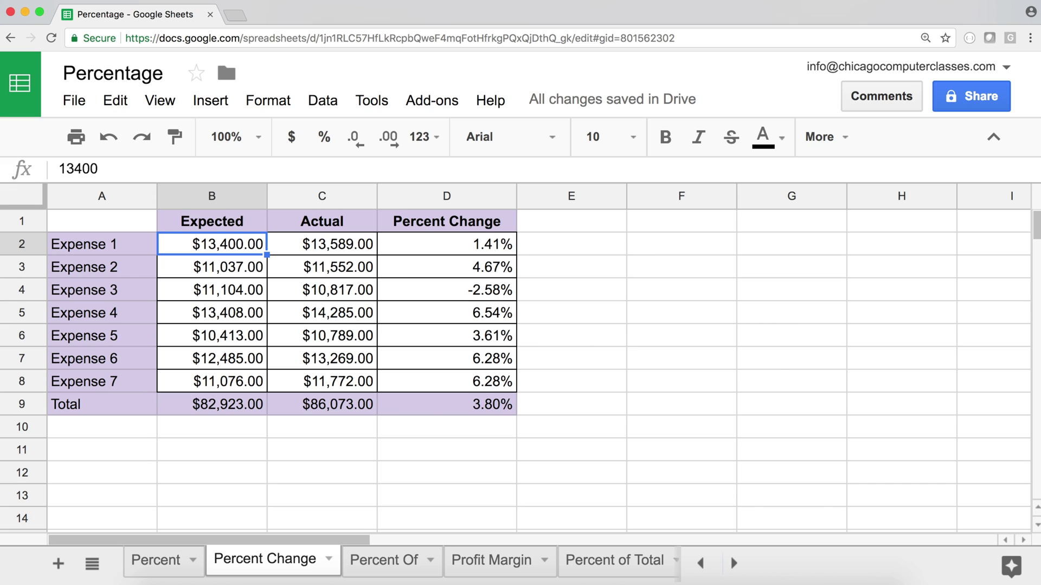
{"action": "key", "text": "Right"}
{"action": "key", "text": "Right"}
{"action": "key", "text": "Right"}
{"action": "type", "text": "=ifs("}
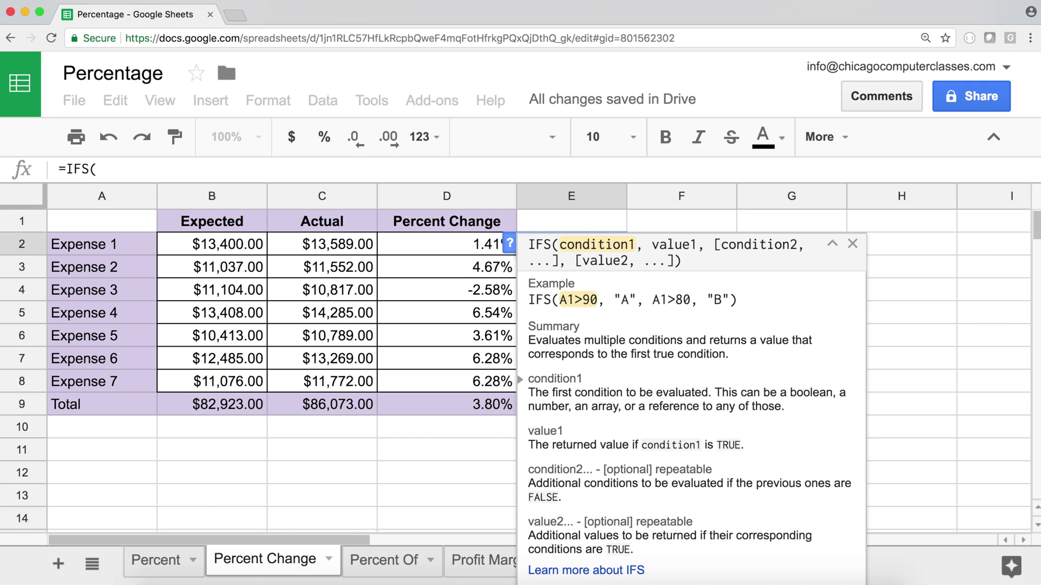
{"action": "key", "text": "BackSpace"}
{"action": "key", "text": "BackSpace"}
{"action": "key", "text": "BackSpace"}
{"action": "key", "text": "BackSpace"}
{"action": "key", "text": "BackSpace"}
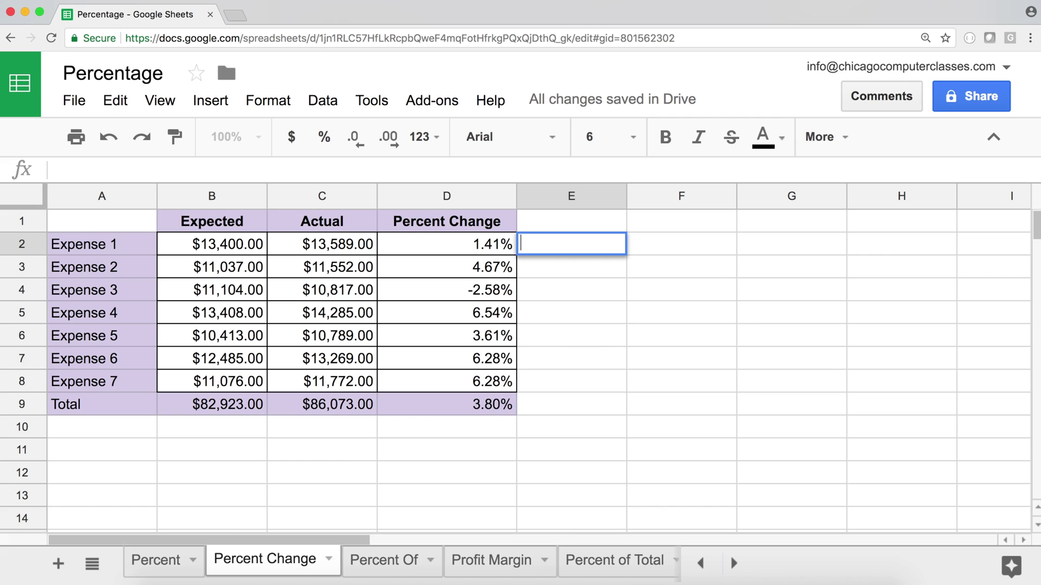
{"action": "key", "text": "Return"}
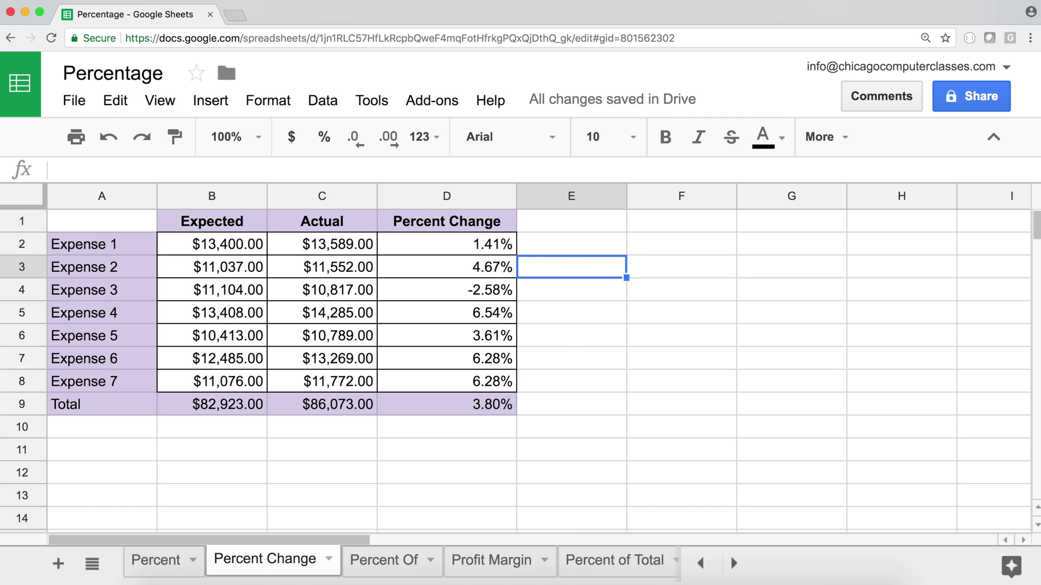
{"action": "left_click", "coordinate": [568, 240]}
Review the IFERROR formula with the empty-string fallback in D2 and fill it down through D8
{"action": "left_click", "coordinate": [433, 242]}
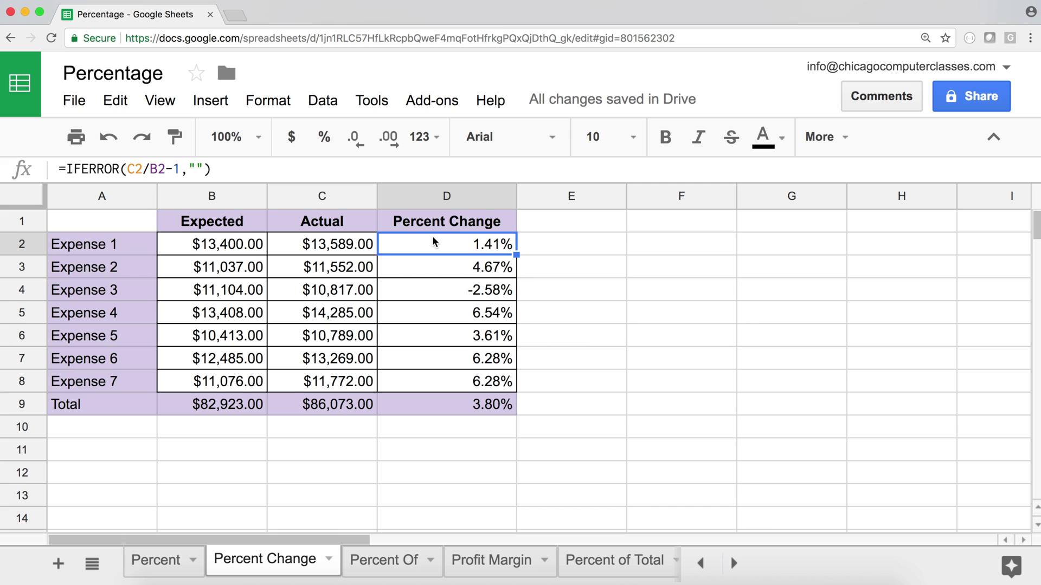
{"action": "double_click", "coordinate": [464, 252]}
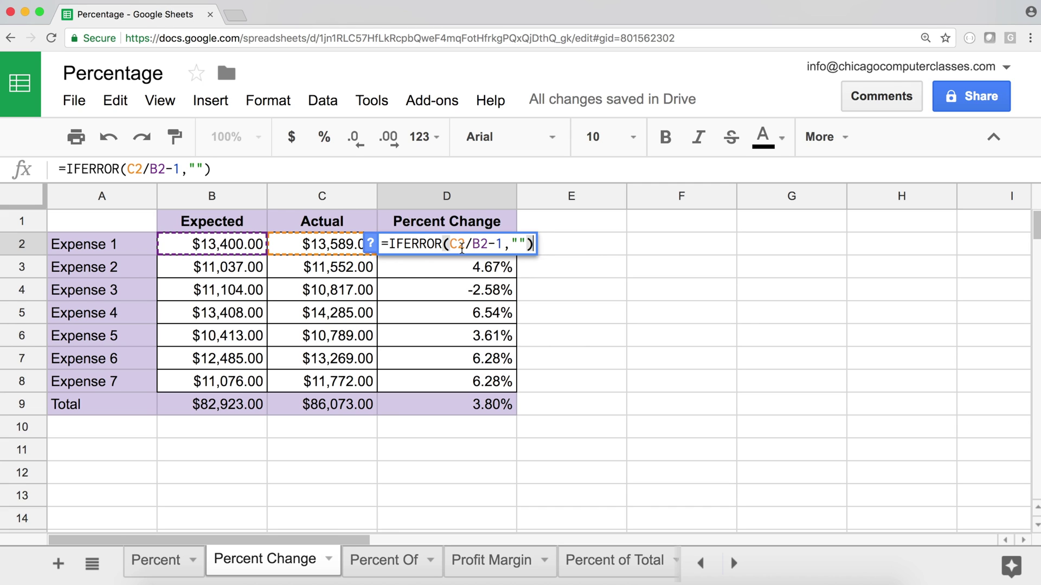
{"action": "left_click", "coordinate": [519, 242]}
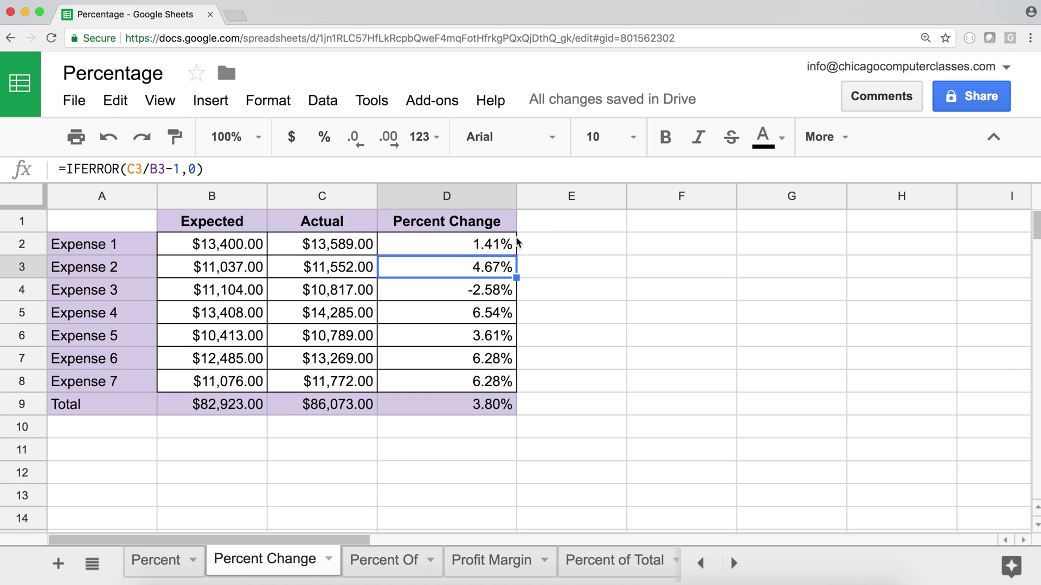
{"action": "left_click", "coordinate": [511, 243]}
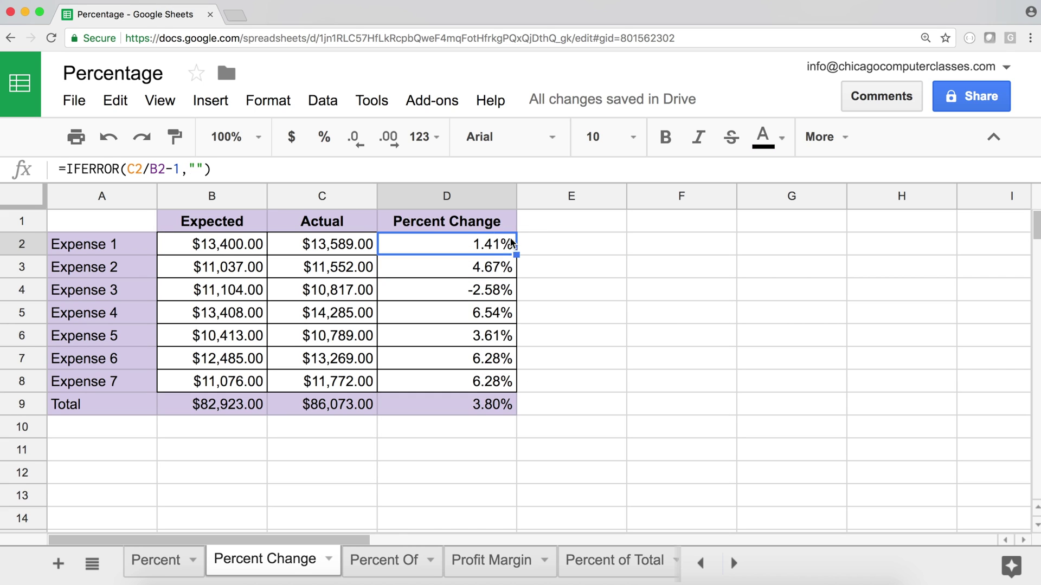
{"action": "left_click_drag", "start_coordinate": [515, 254], "coordinate": [512, 386]}
{"action": "left_click", "coordinate": [467, 248]}
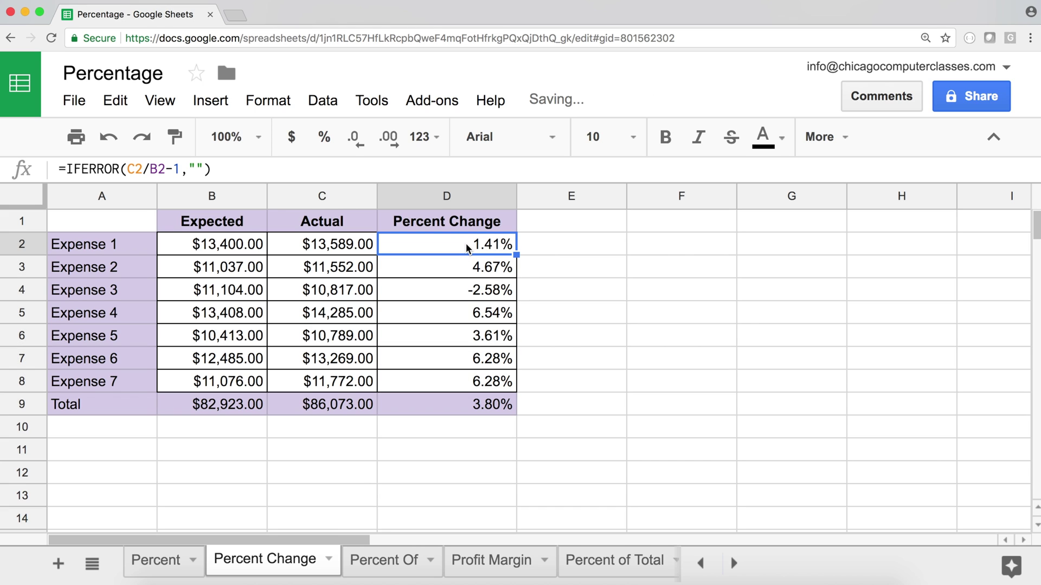
{"action": "left_click", "coordinate": [456, 427]}
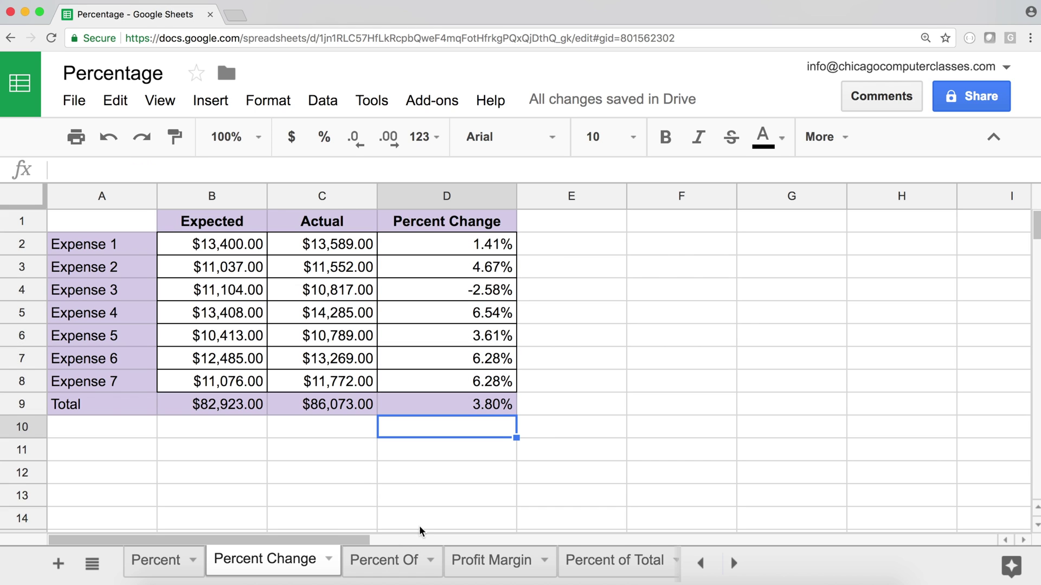
Open the Percent Of sheet and examine Product 1's Sales and COGs amounts
{"action": "left_click", "coordinate": [384, 563]}
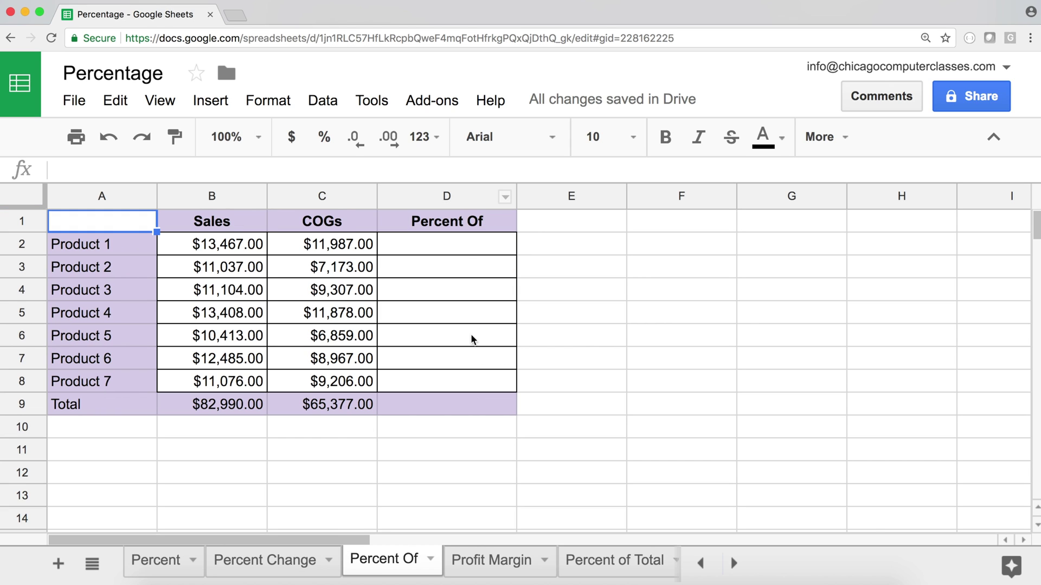
{"action": "left_click", "coordinate": [225, 251]}
{"action": "left_click", "coordinate": [323, 251]}
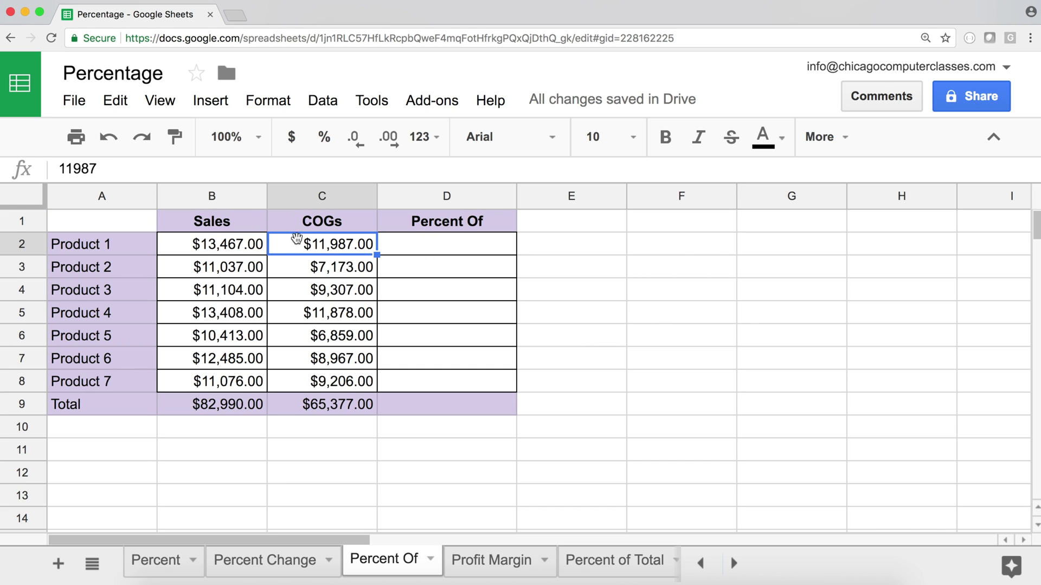
{"action": "left_click", "coordinate": [229, 252]}
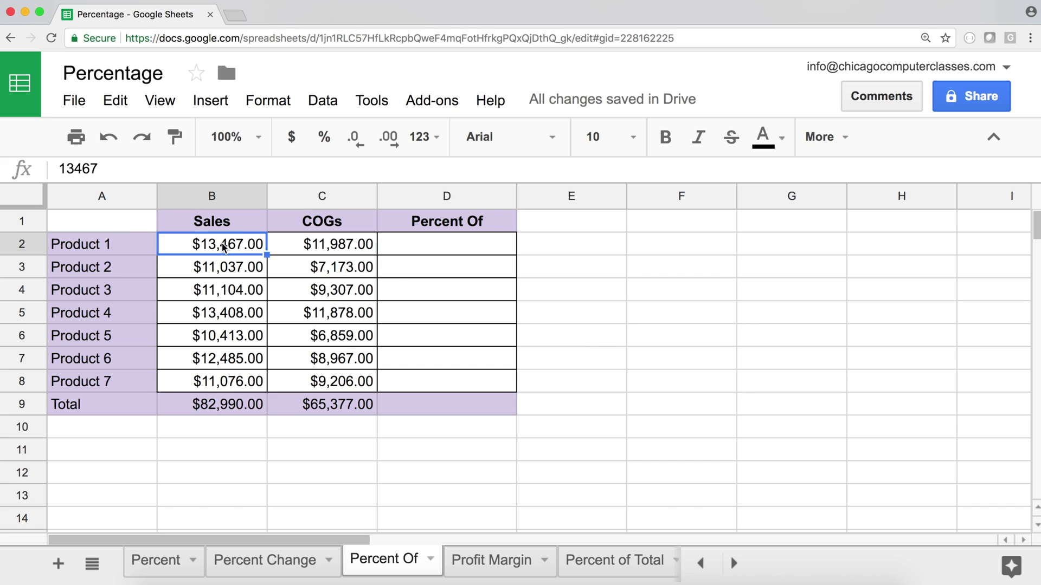
{"action": "left_click", "coordinate": [325, 251]}
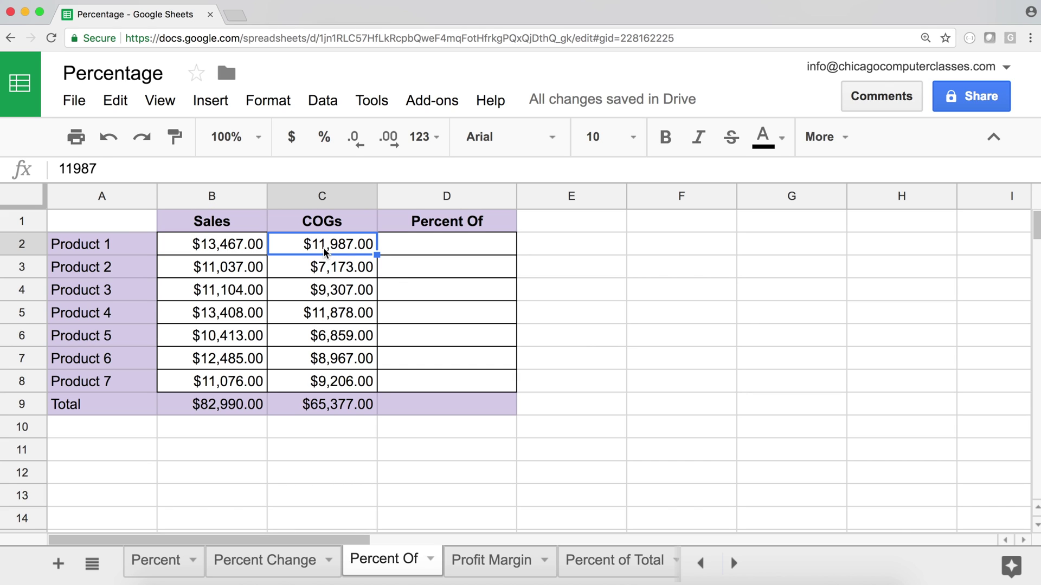
Calculate Product 1's COGs as a share of its Sales by entering =C2/B2 in D2
{"action": "left_click", "coordinate": [415, 252]}
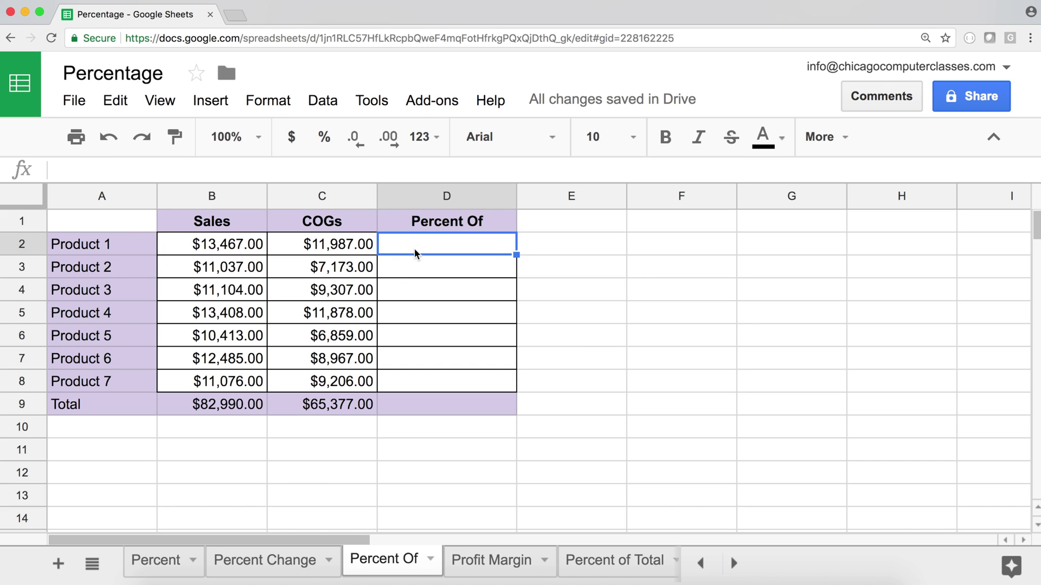
{"action": "type", "text": "="}
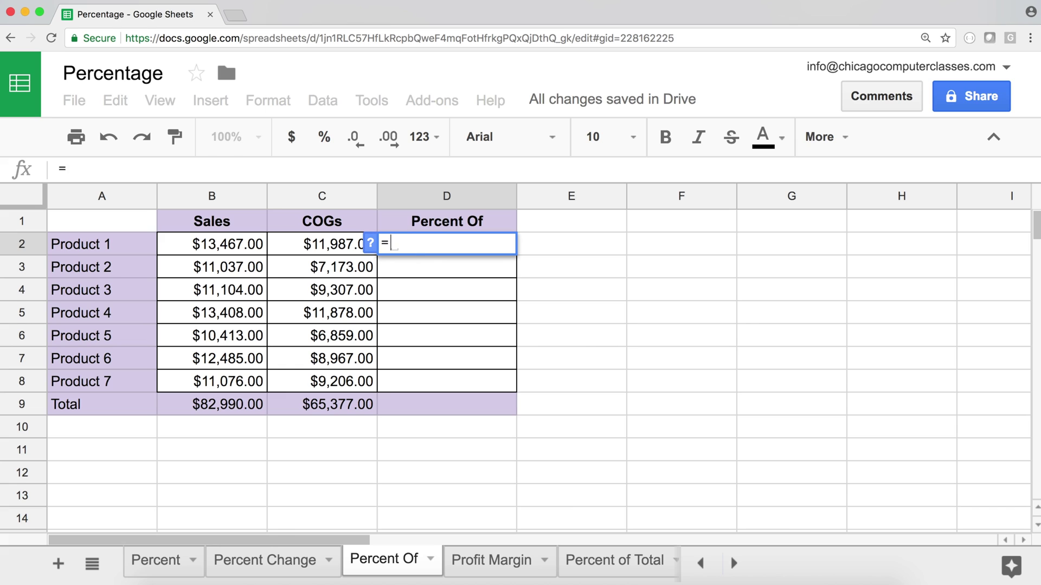
{"action": "left_click", "coordinate": [312, 250]}
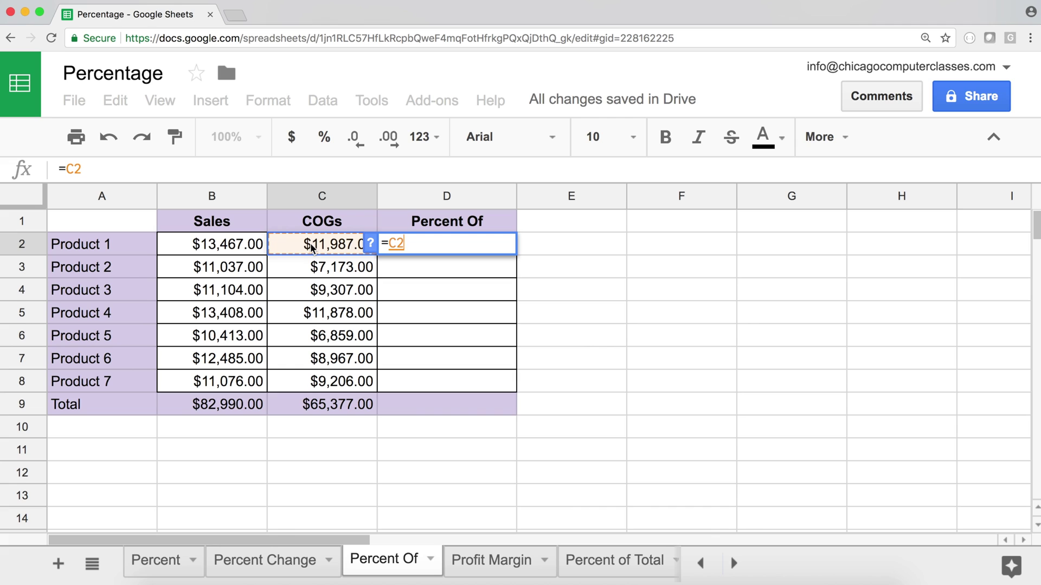
{"action": "type", "text": "/"}
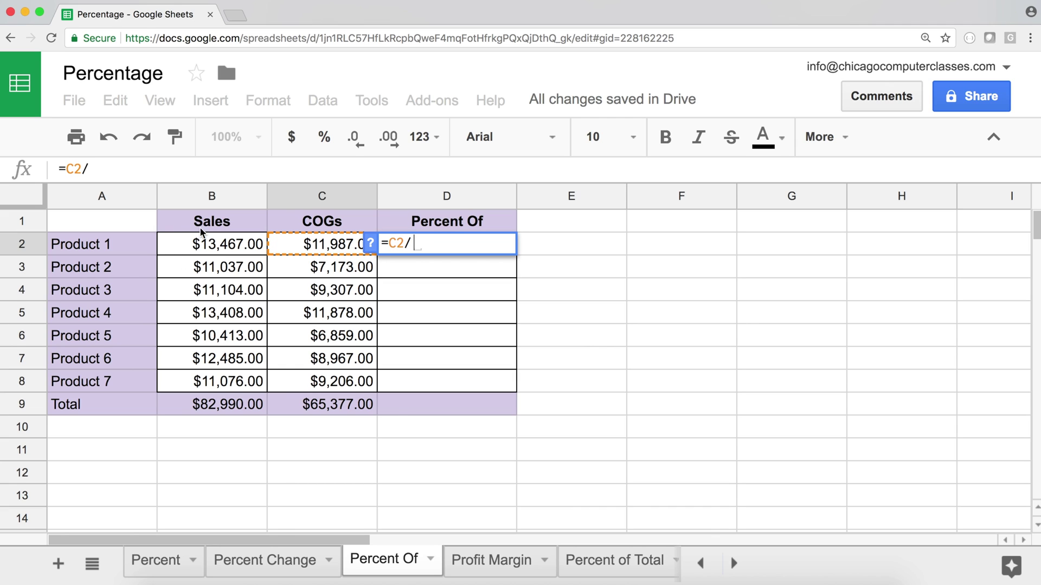
{"action": "left_click", "coordinate": [211, 248]}
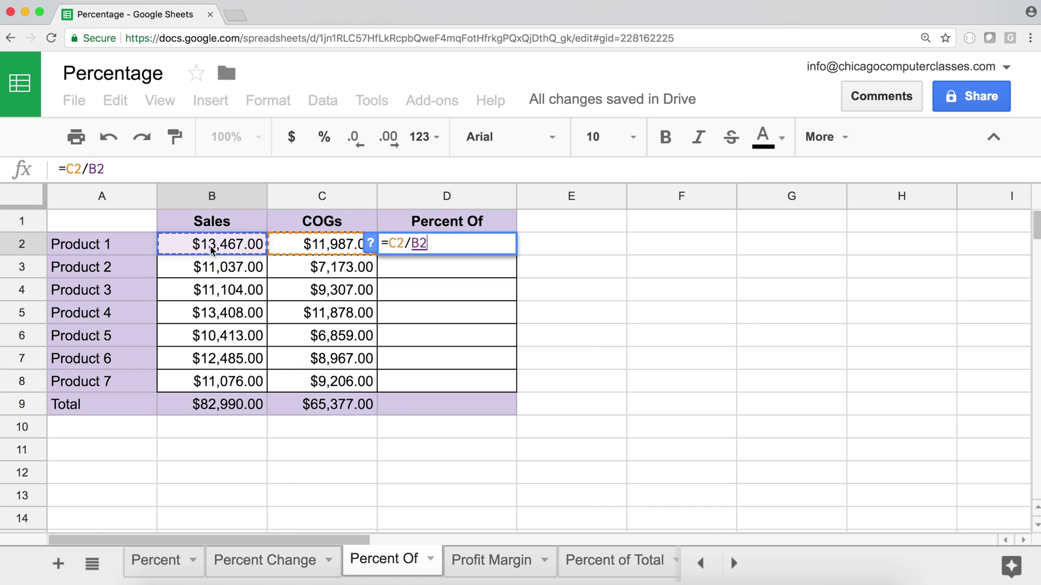
{"action": "key", "text": "Return"}
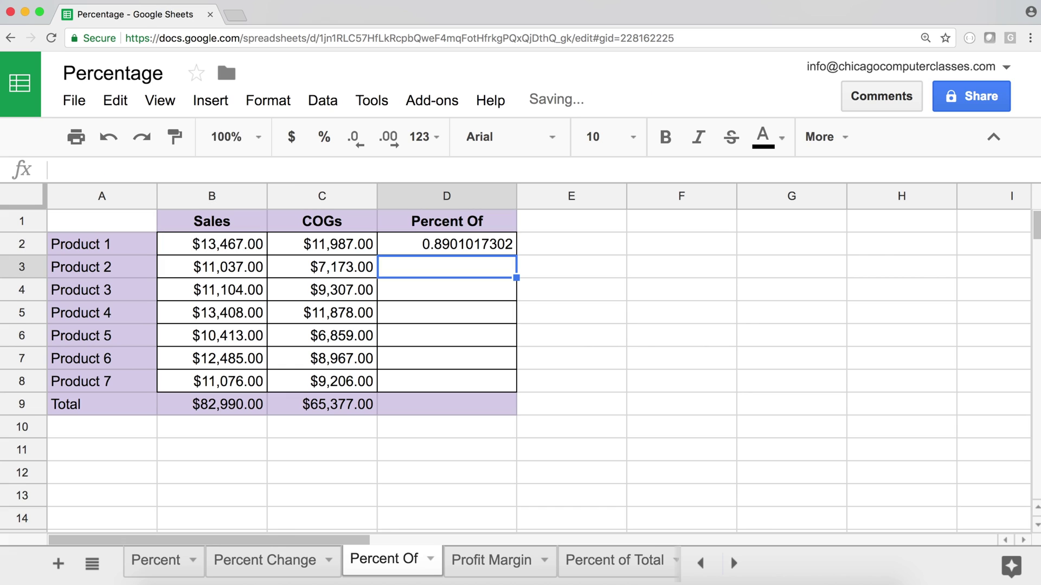
Fill the D2 formula down through D8 and format the Percent Of results as percentages
{"action": "left_click", "coordinate": [451, 243]}
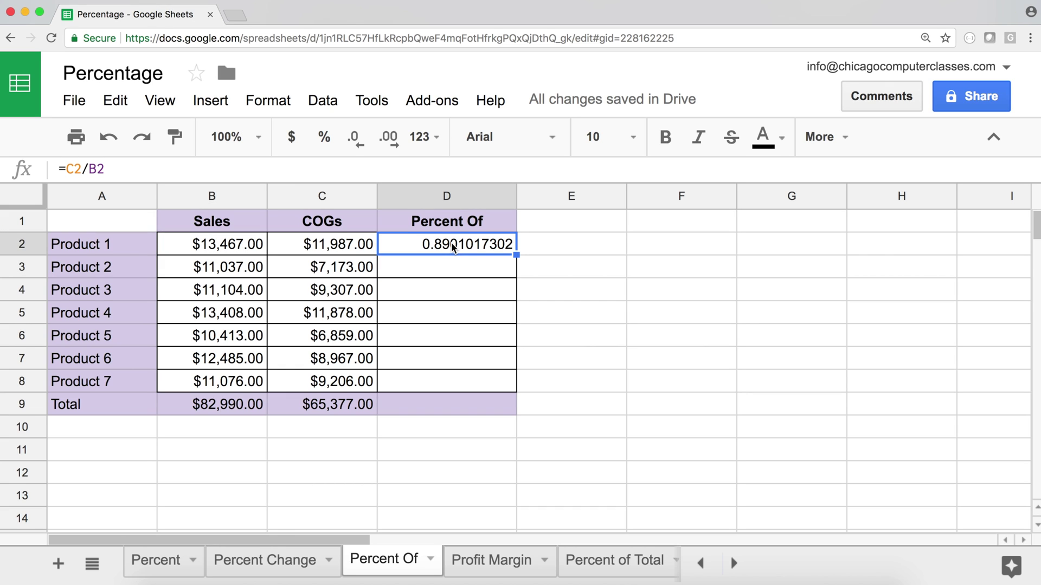
{"action": "left_click_drag", "start_coordinate": [516, 255], "coordinate": [512, 385]}
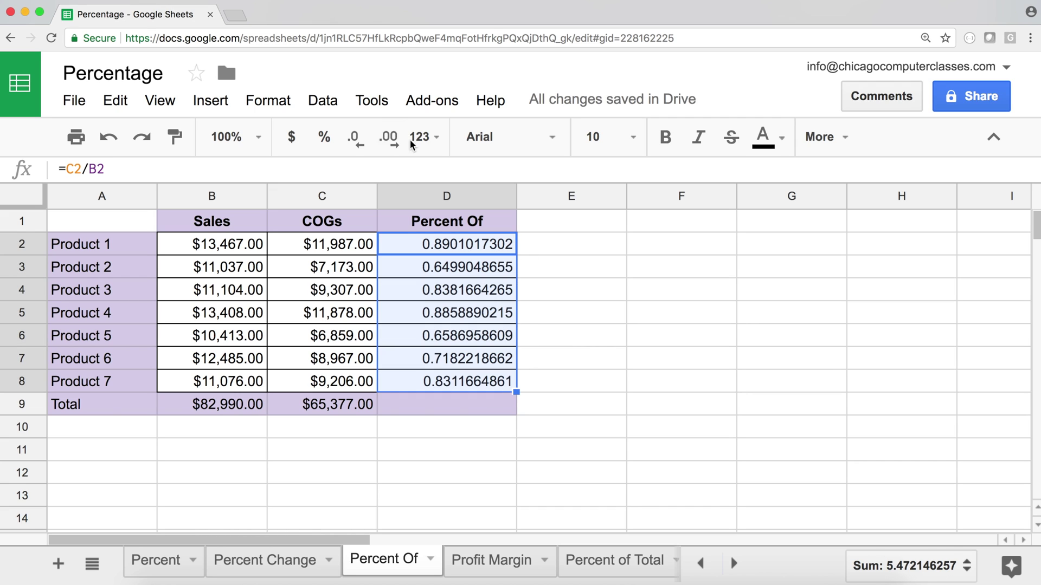
{"action": "left_click", "coordinate": [325, 138]}
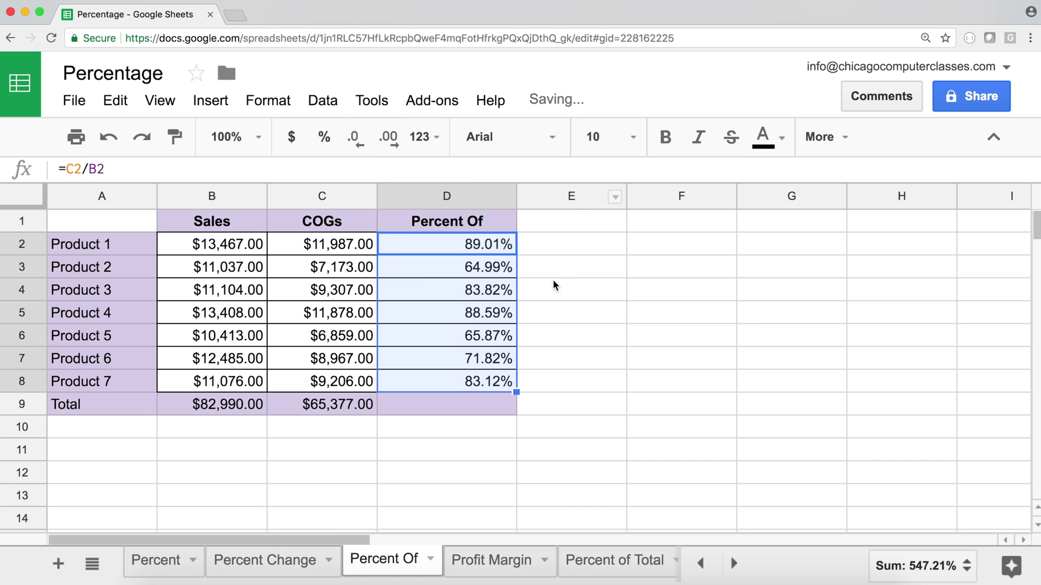
Examine Product 1's Sales, COGs and Percent Of cells, the percentages in D2:D8, and the Total row
{"action": "left_click", "coordinate": [461, 244]}
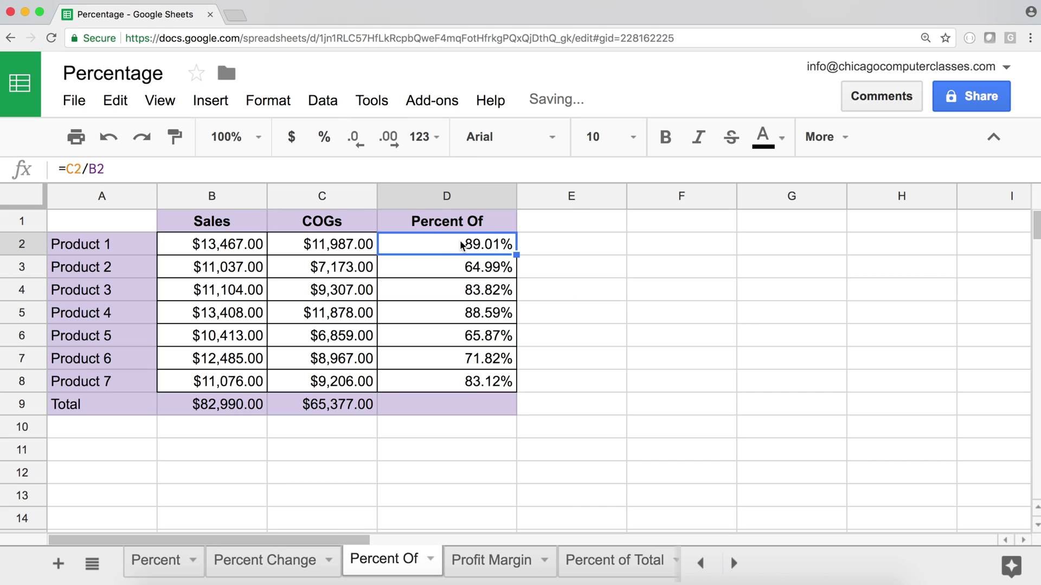
{"action": "left_click", "coordinate": [215, 249]}
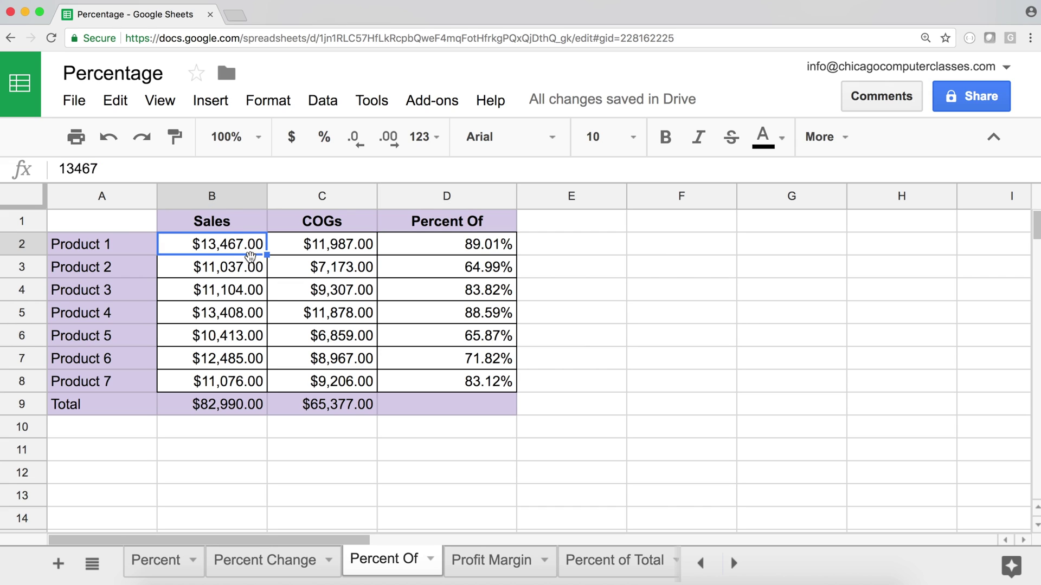
{"action": "left_click", "coordinate": [316, 247]}
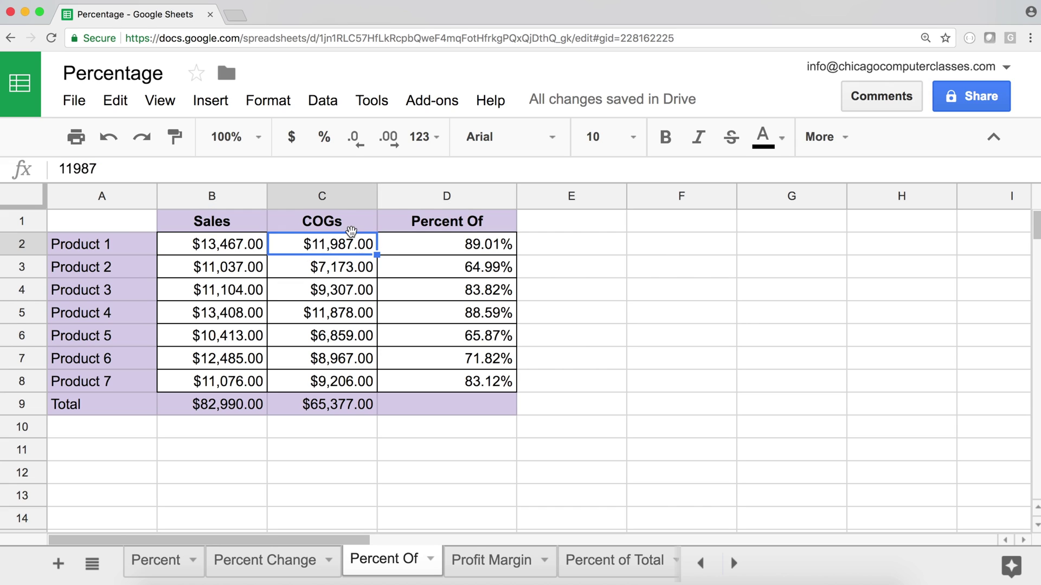
{"action": "left_click", "coordinate": [214, 247]}
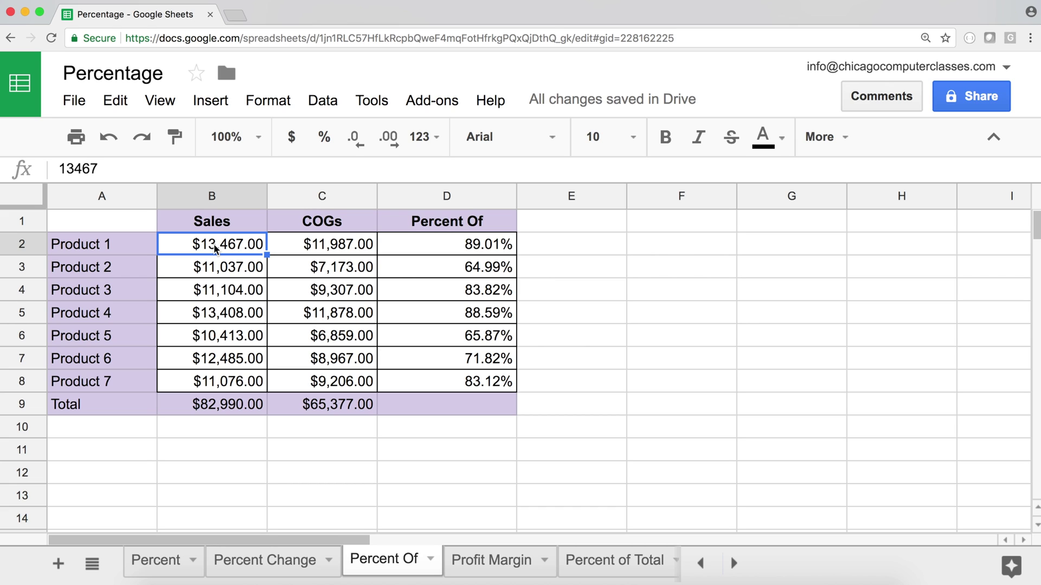
{"action": "left_click", "coordinate": [340, 245]}
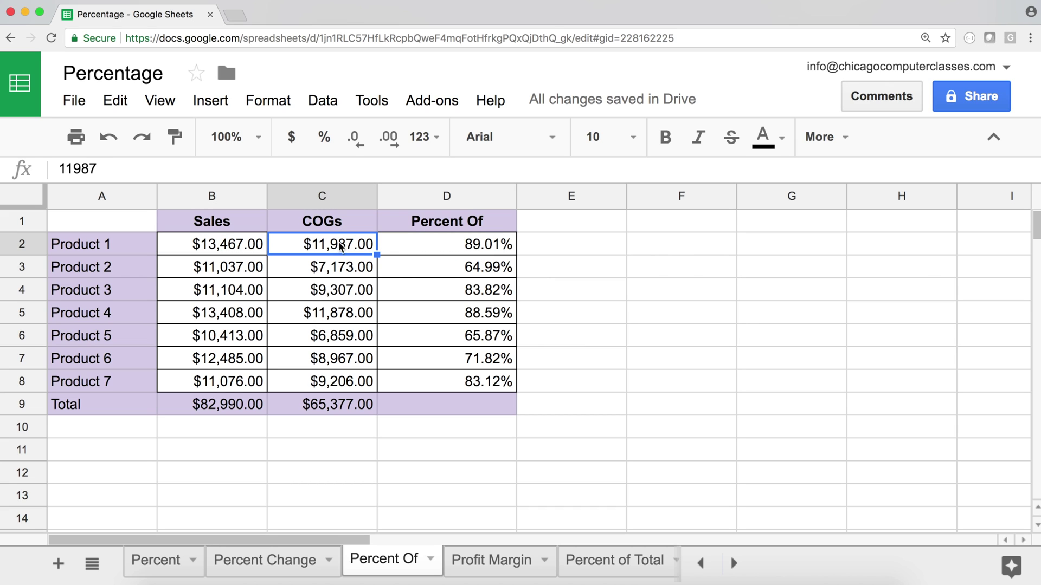
{"action": "left_click", "coordinate": [232, 245]}
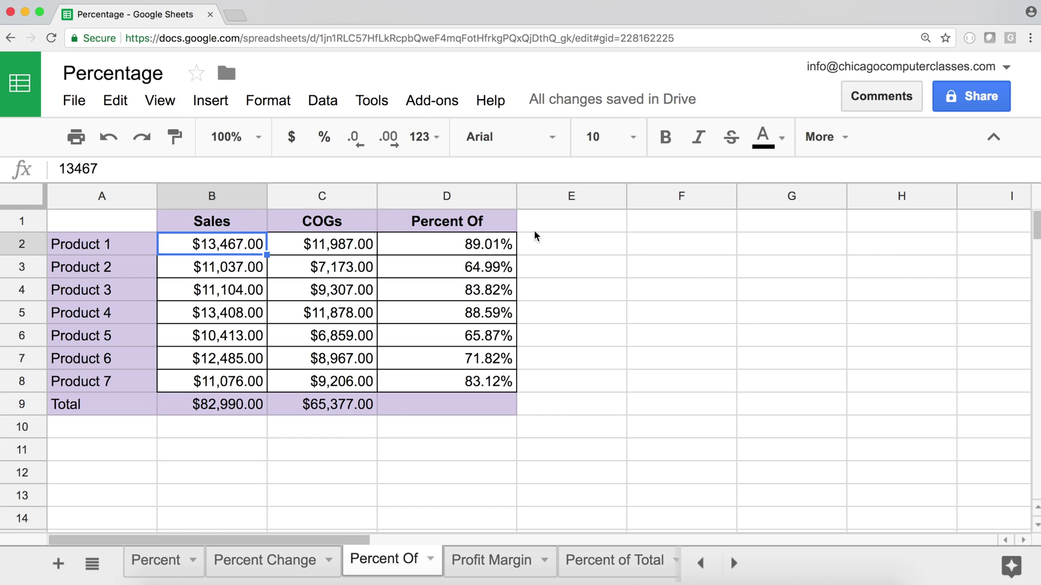
{"action": "left_click_drag", "start_coordinate": [494, 248], "coordinate": [481, 383]}
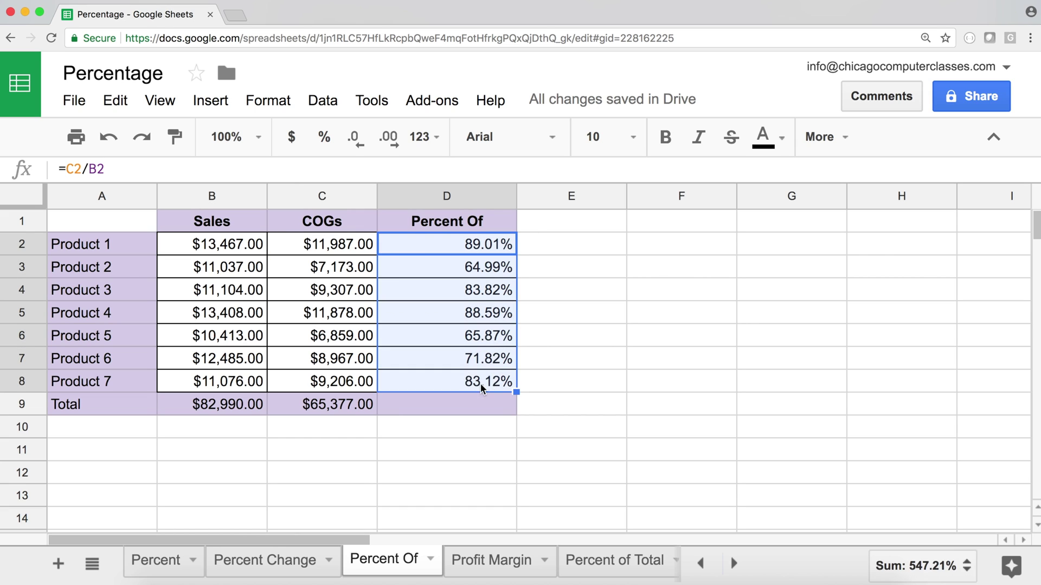
{"action": "left_click", "coordinate": [397, 404]}
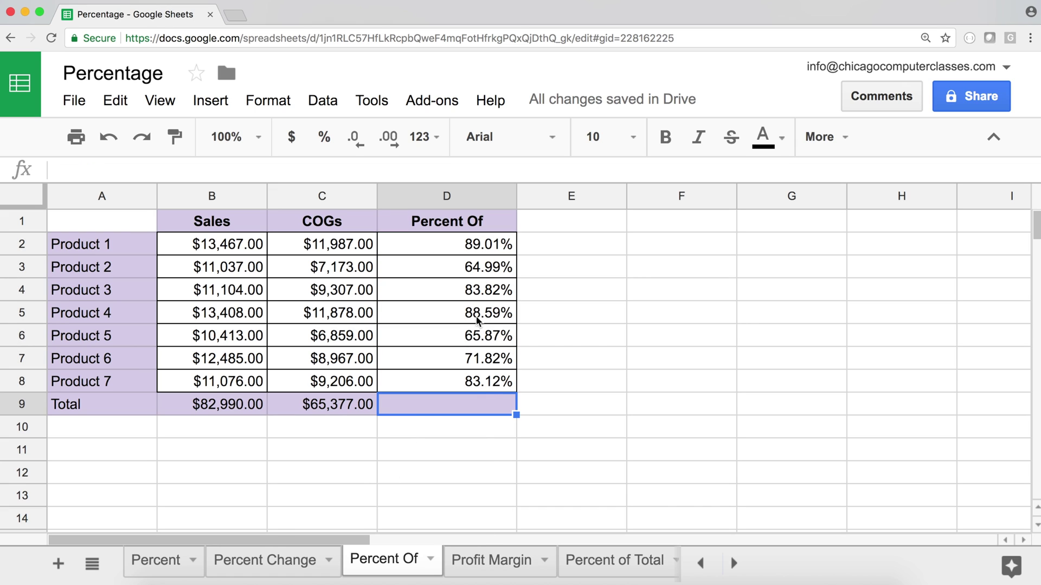
{"action": "left_click", "coordinate": [482, 386]}
{"action": "left_click", "coordinate": [462, 406]}
{"action": "left_click", "coordinate": [320, 407]}
{"action": "left_click", "coordinate": [190, 408]}
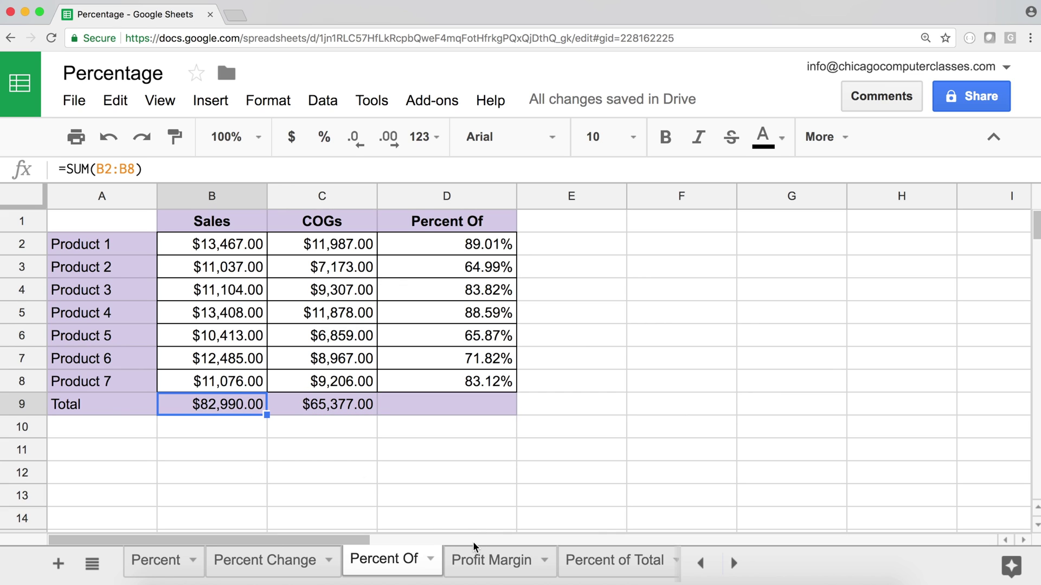
Open the Profit Margin sheet and enter =C2/B2 in D2 to divide Product 1's COGs by its Sales
{"action": "left_click", "coordinate": [481, 566]}
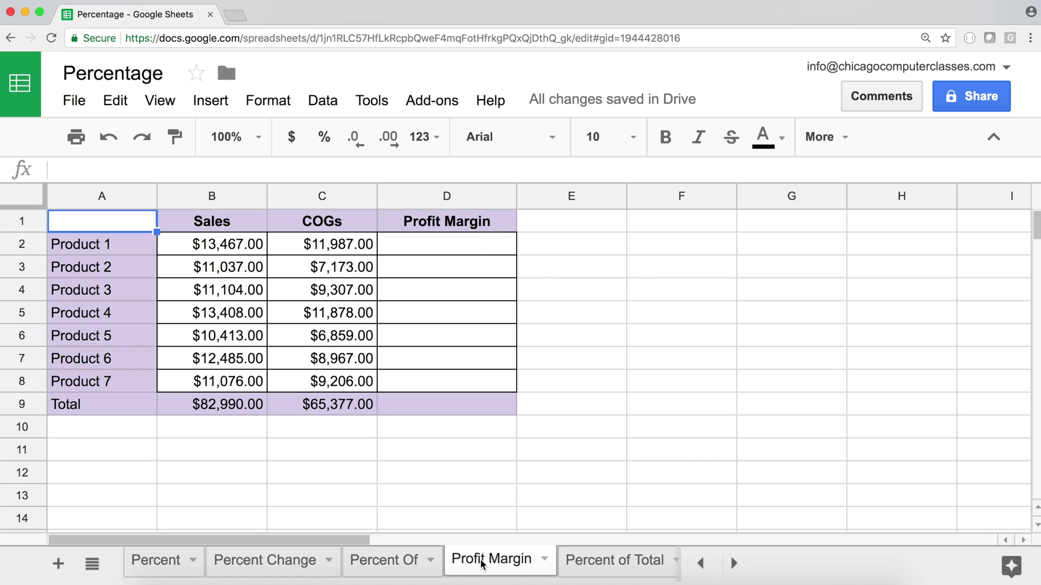
{"action": "left_click", "coordinate": [418, 243]}
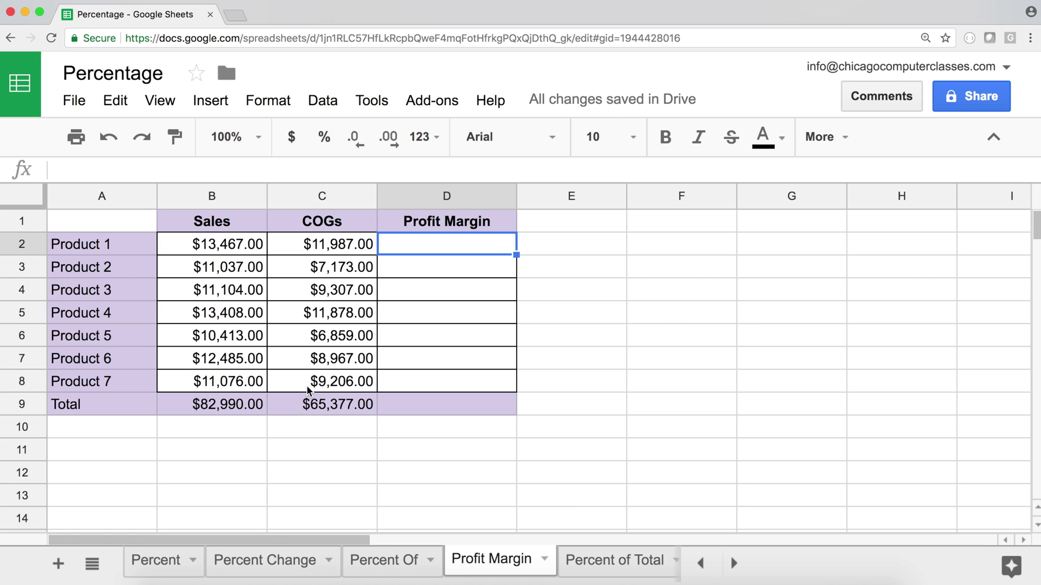
{"action": "type", "text": "="}
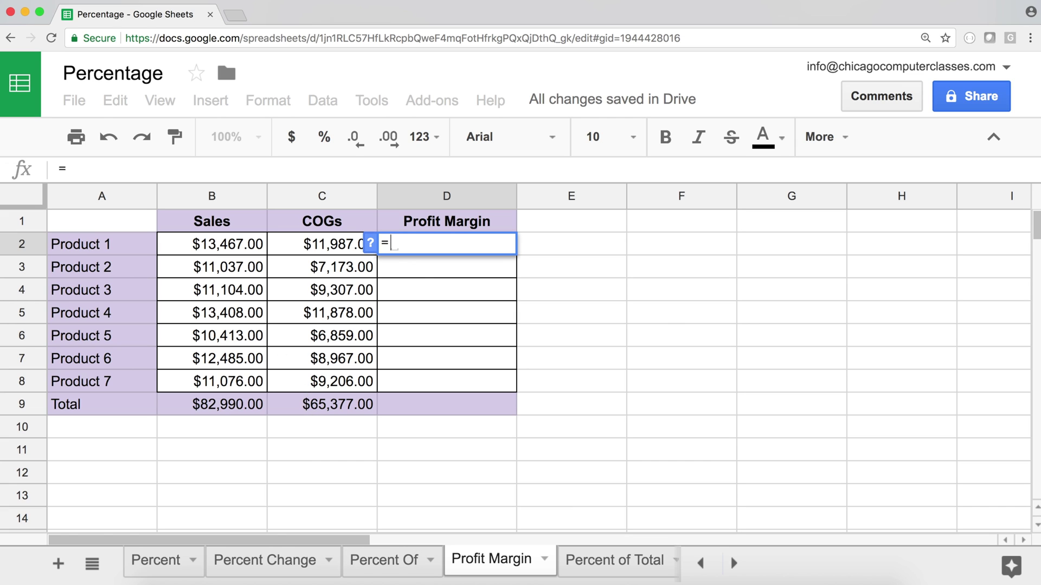
{"action": "left_click", "coordinate": [316, 248]}
{"action": "type", "text": "/"}
{"action": "left_click", "coordinate": [195, 244]}
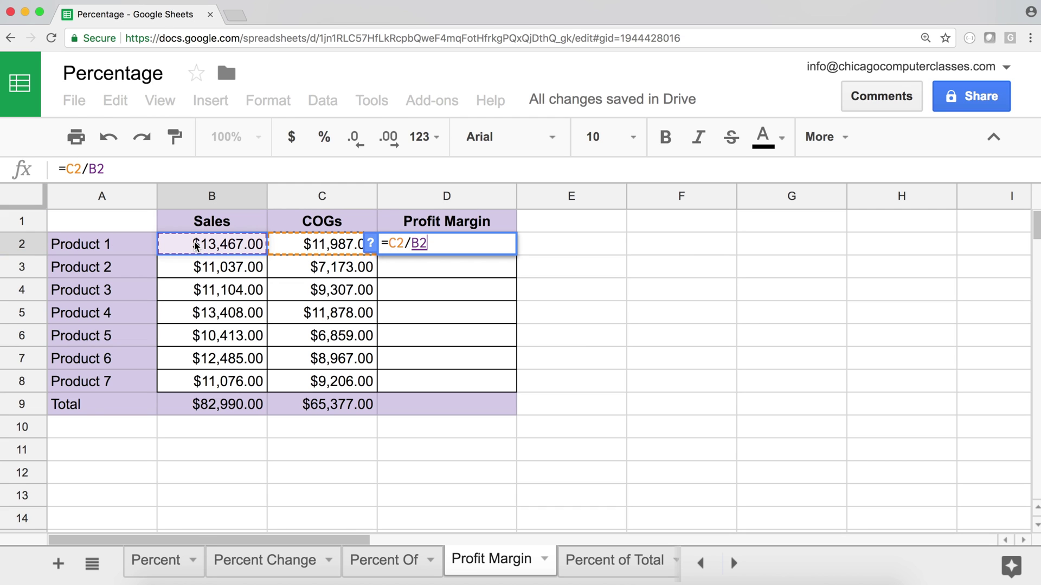
{"action": "key", "text": "Return"}
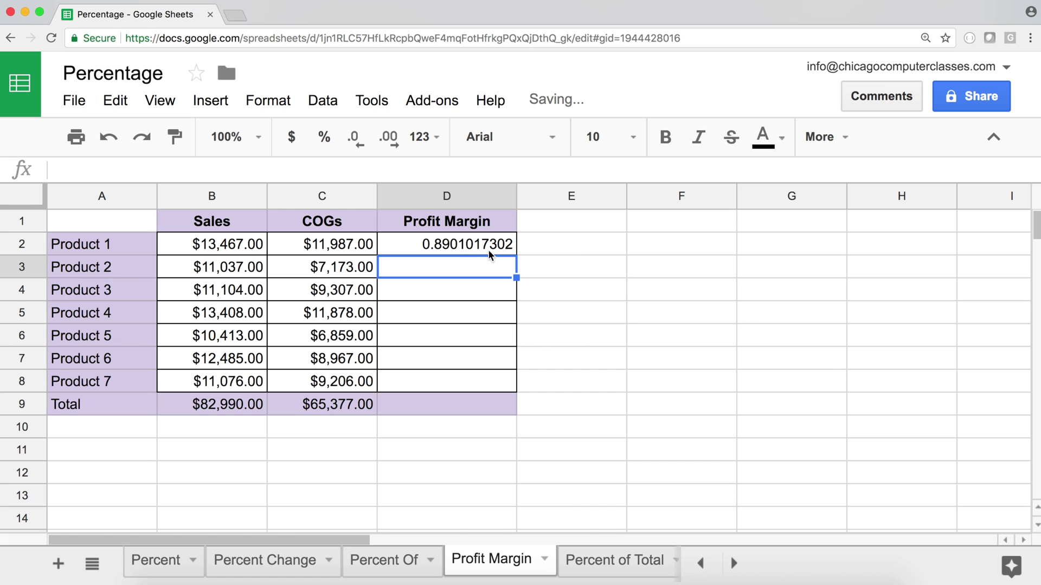
Review Product 1's COGs and Sales, and change the D2 formula to =1-C2/B2 to give the profit margin
{"action": "left_click", "coordinate": [309, 245]}
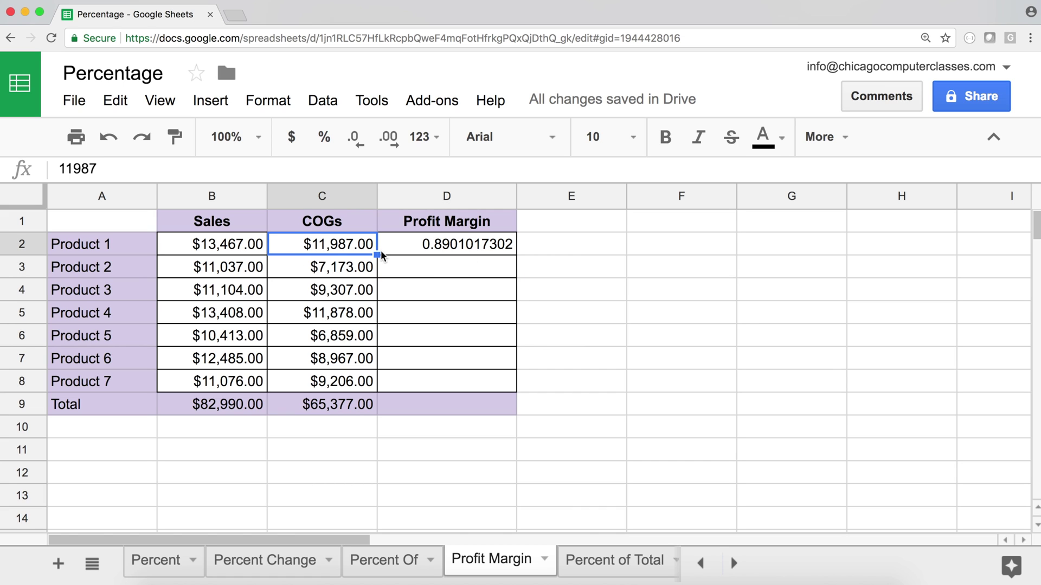
{"action": "left_click", "coordinate": [232, 239]}
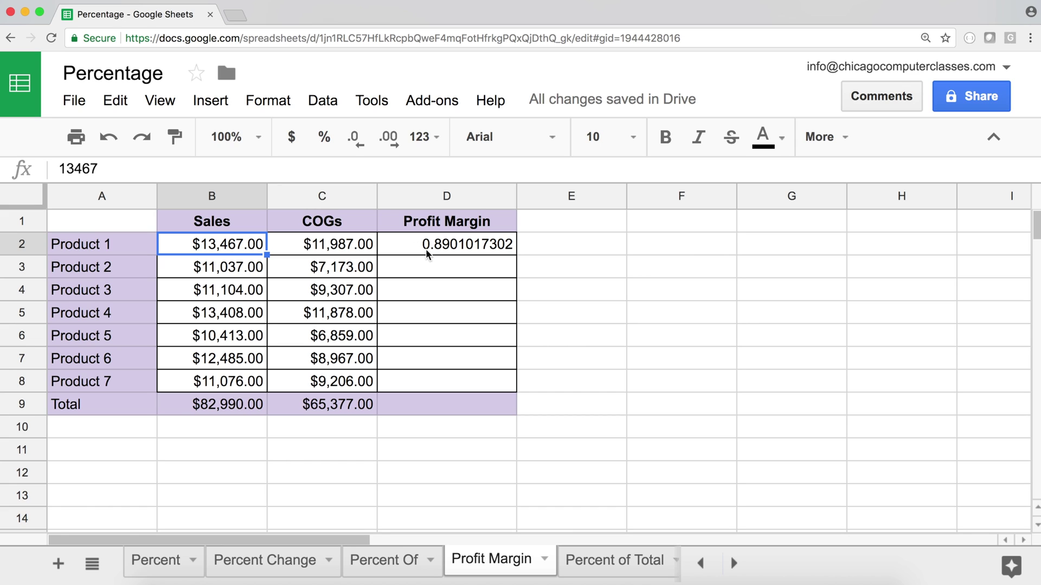
{"action": "double_click", "coordinate": [471, 249]}
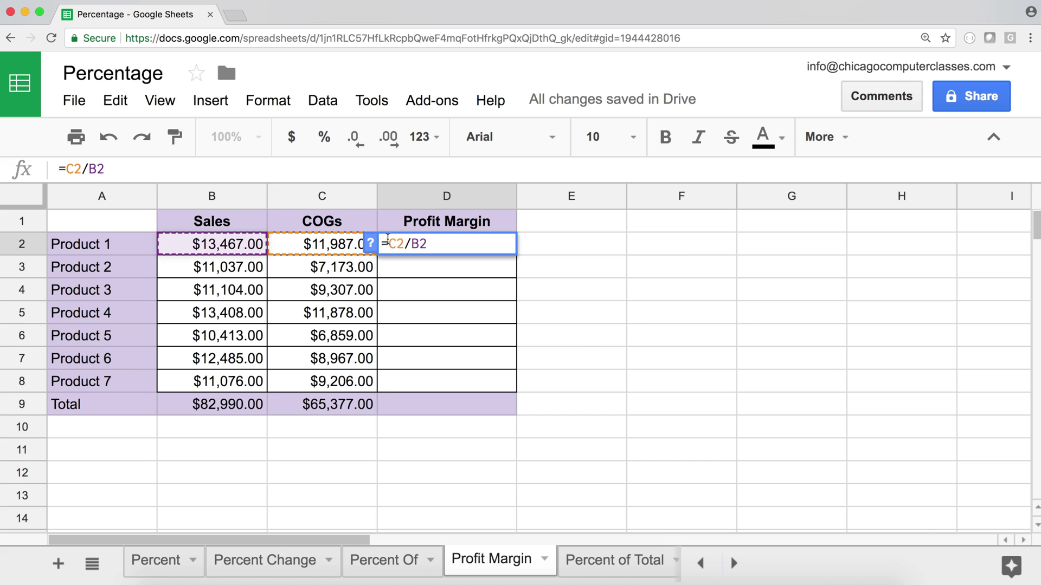
{"action": "type", "text": "1-"}
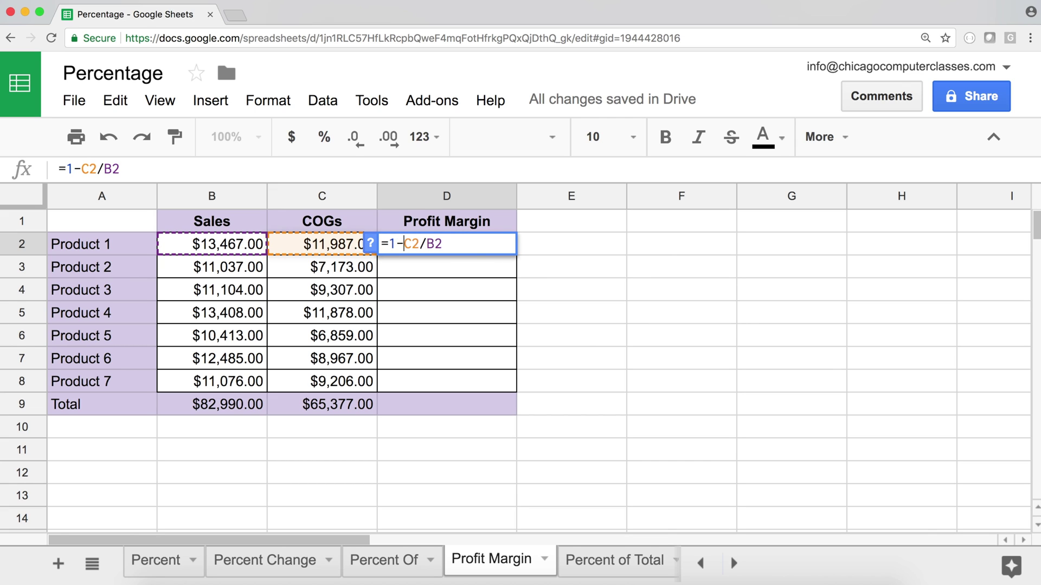
{"action": "key", "text": "Return"}
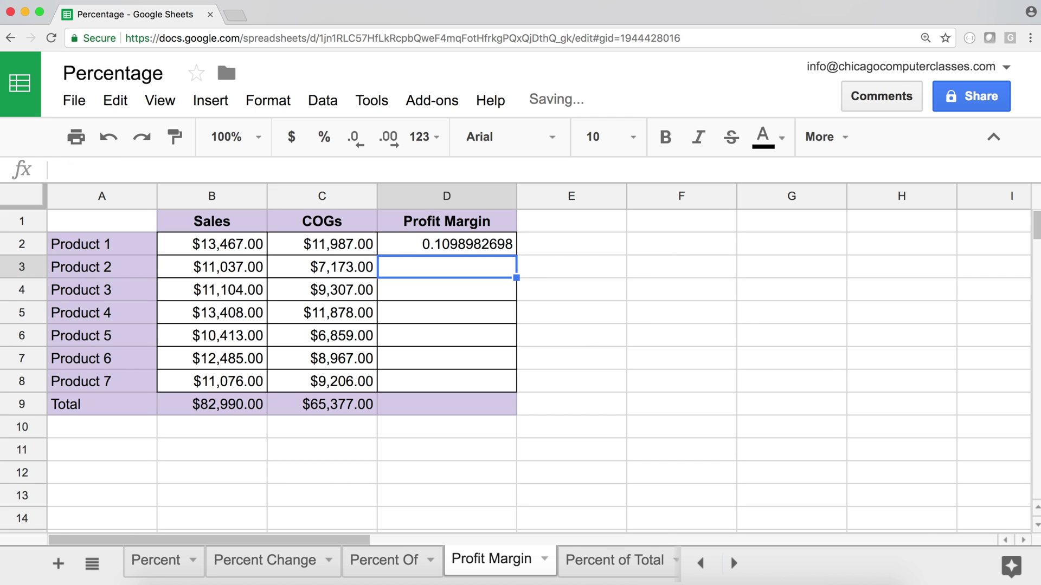
Fill the profit margin formula from D2 down through the Total row in D9 and format the range as percentages
{"action": "left_click", "coordinate": [485, 248]}
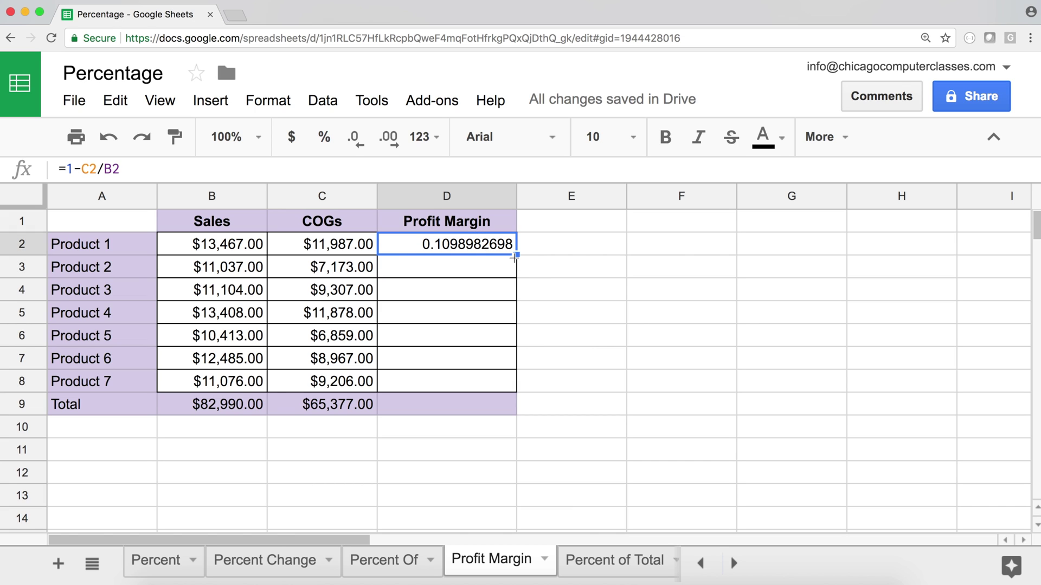
{"action": "left_click_drag", "start_coordinate": [516, 255], "coordinate": [506, 409]}
{"action": "left_click", "coordinate": [324, 136]}
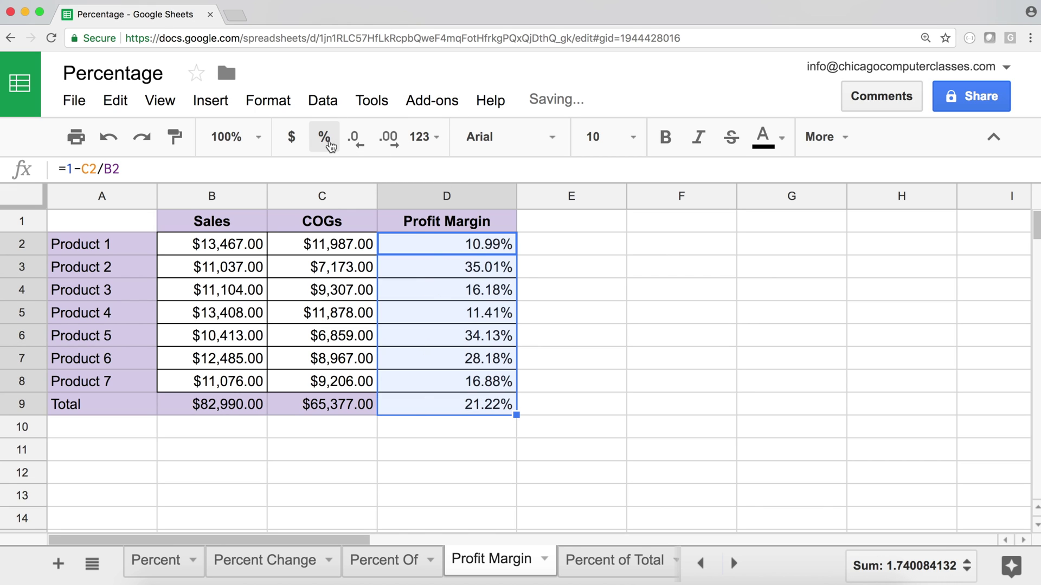
Review the profit margin formulas for Products 1 to 3 and the Total row in D9
{"action": "left_click", "coordinate": [448, 271]}
{"action": "left_click", "coordinate": [481, 243]}
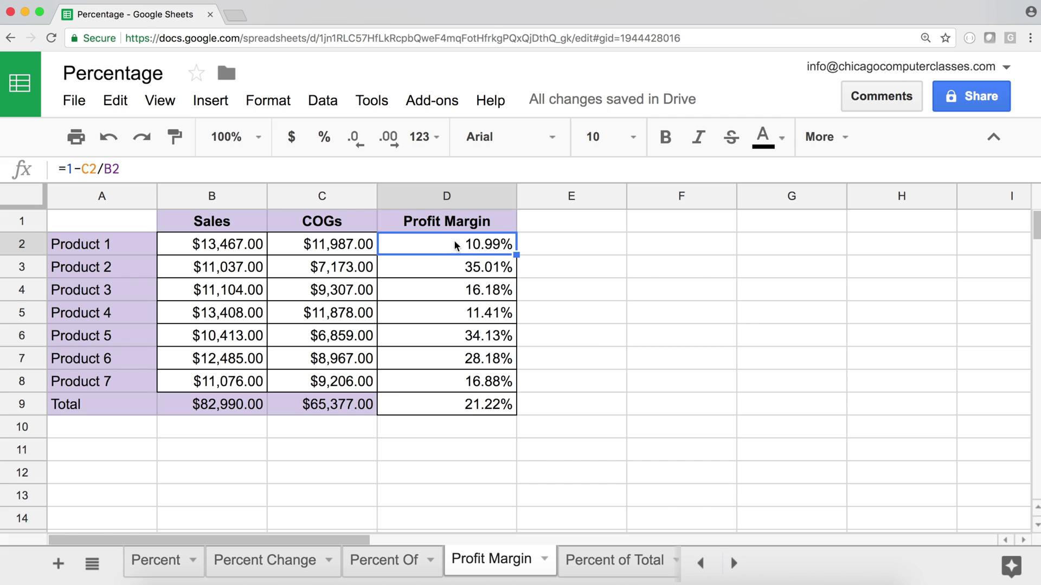
{"action": "double_click", "coordinate": [492, 245]}
{"action": "key", "text": "Escape"}
{"action": "left_click", "coordinate": [493, 271]}
{"action": "left_click", "coordinate": [490, 296]}
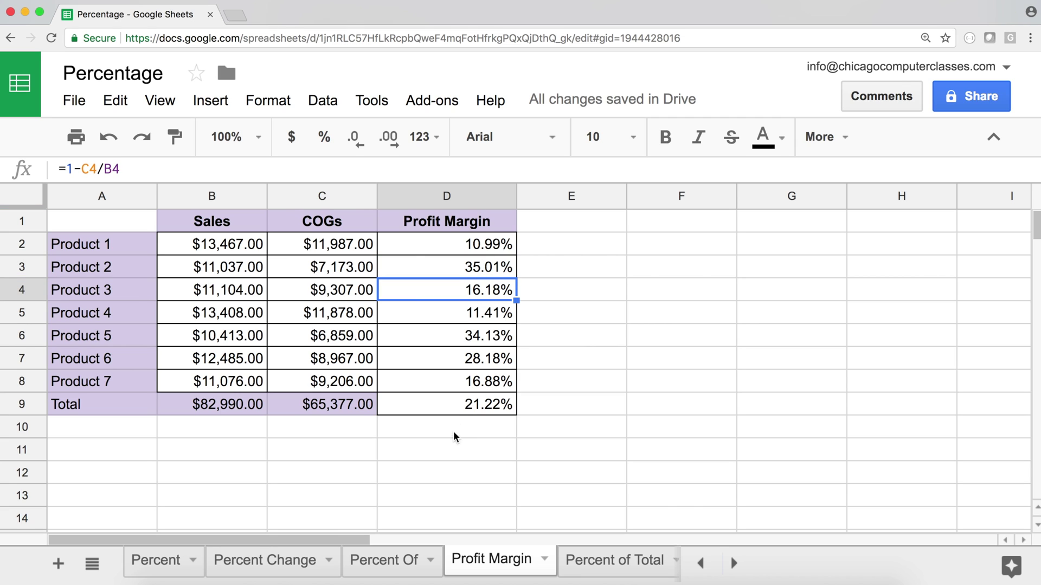
{"action": "left_click", "coordinate": [462, 406]}
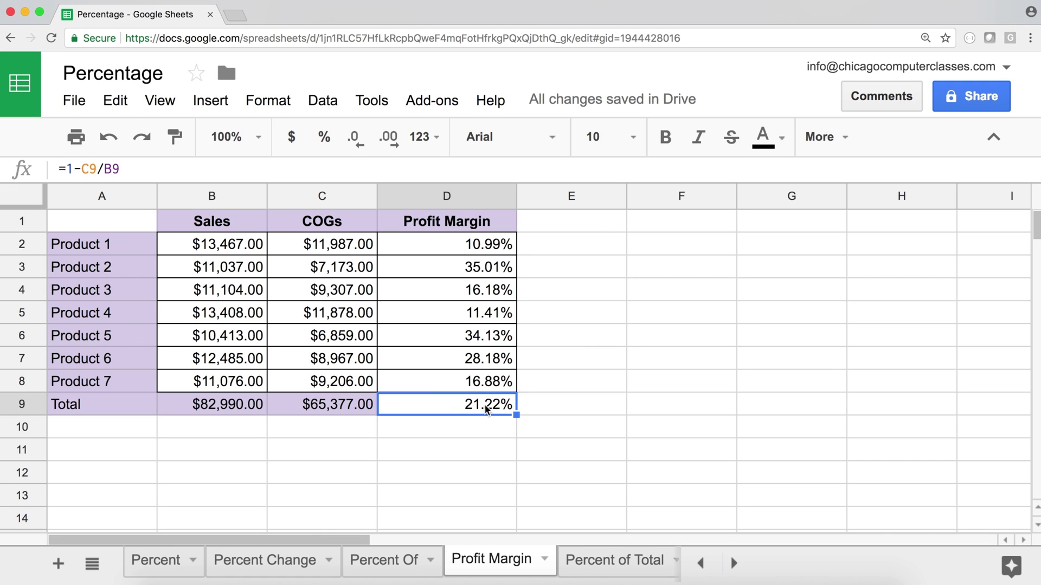
Enter =AVEDEV(D2:D8) in E9 to evaluate the profit margins of Products 1 to 7
{"action": "left_click", "coordinate": [588, 407]}
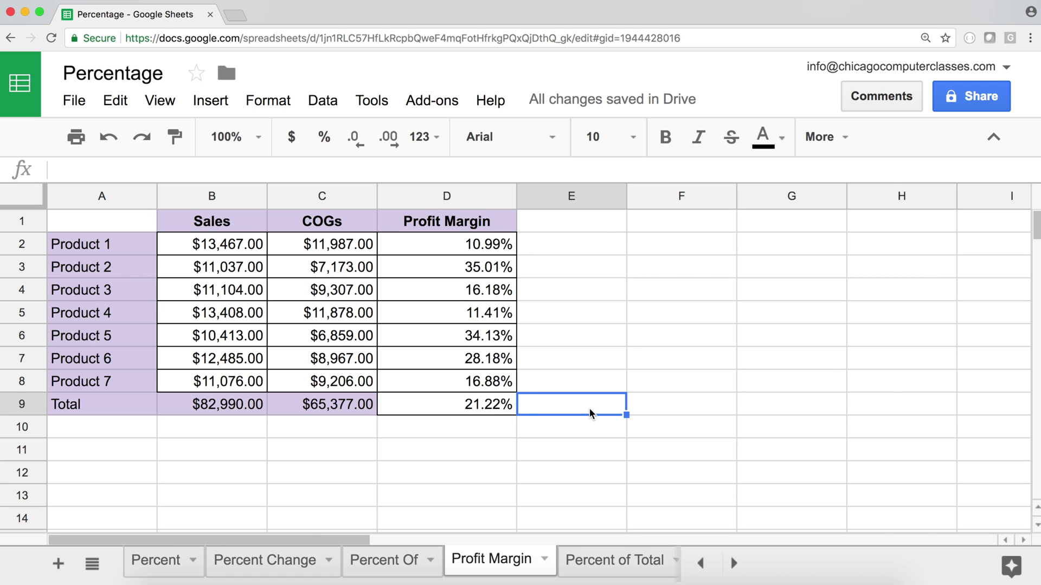
{"action": "type", "text": "=ave"}
{"action": "key", "text": "Up"}
{"action": "key", "text": "Up"}
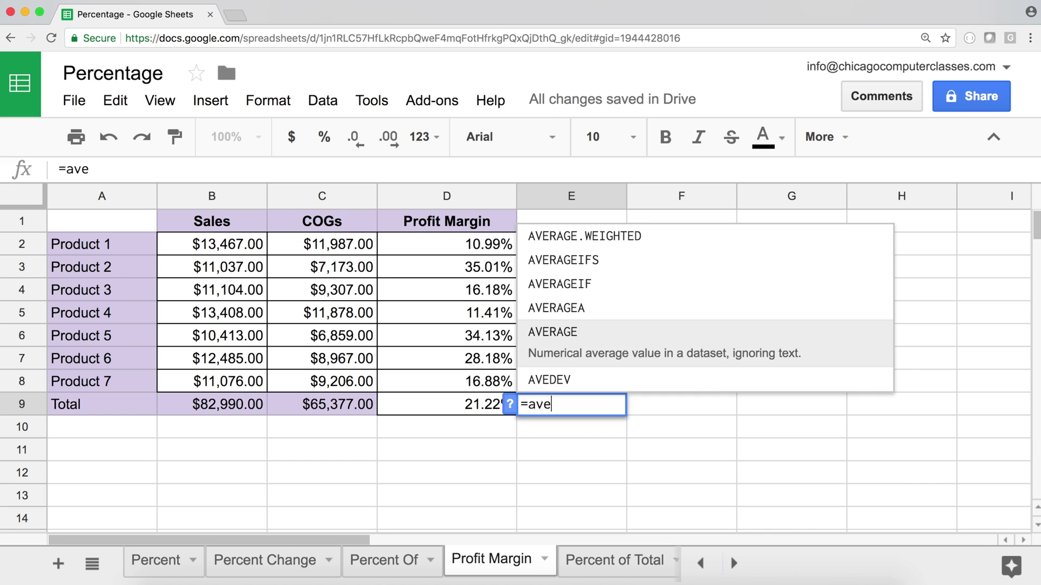
{"action": "key", "text": "Down"}
{"action": "left_click", "coordinate": [608, 386]}
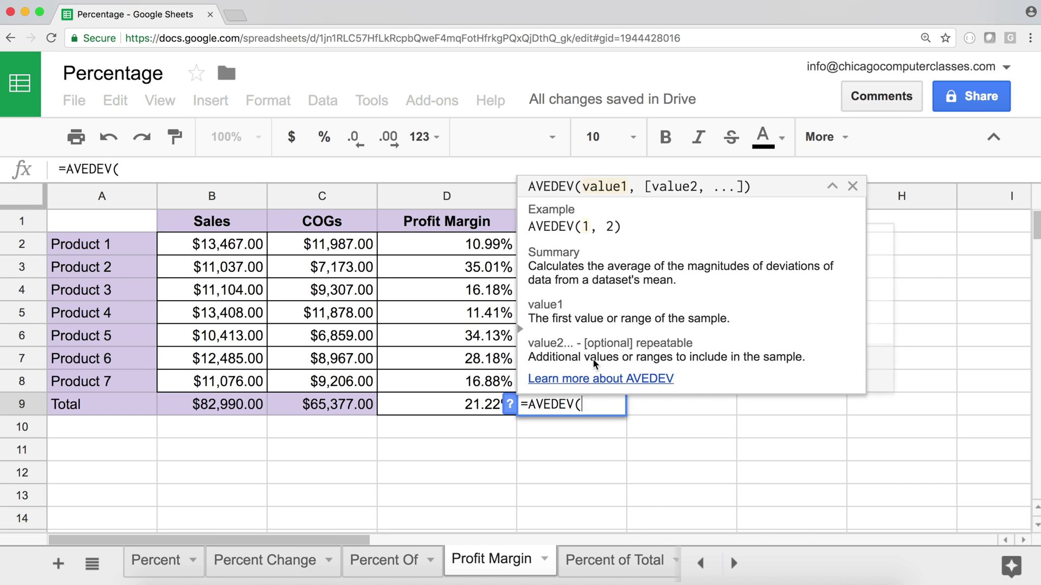
{"action": "left_click_drag", "start_coordinate": [471, 245], "coordinate": [463, 388]}
{"action": "key", "text": "Return"}
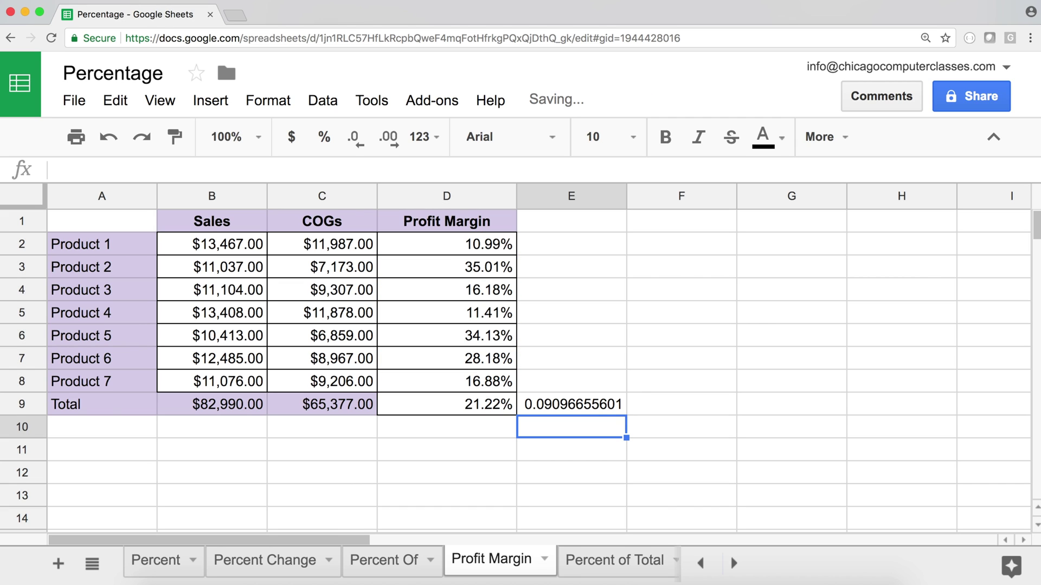
Format the AVEDEV result in E9 as a percentage and clear the cell
{"action": "left_click", "coordinate": [556, 407]}
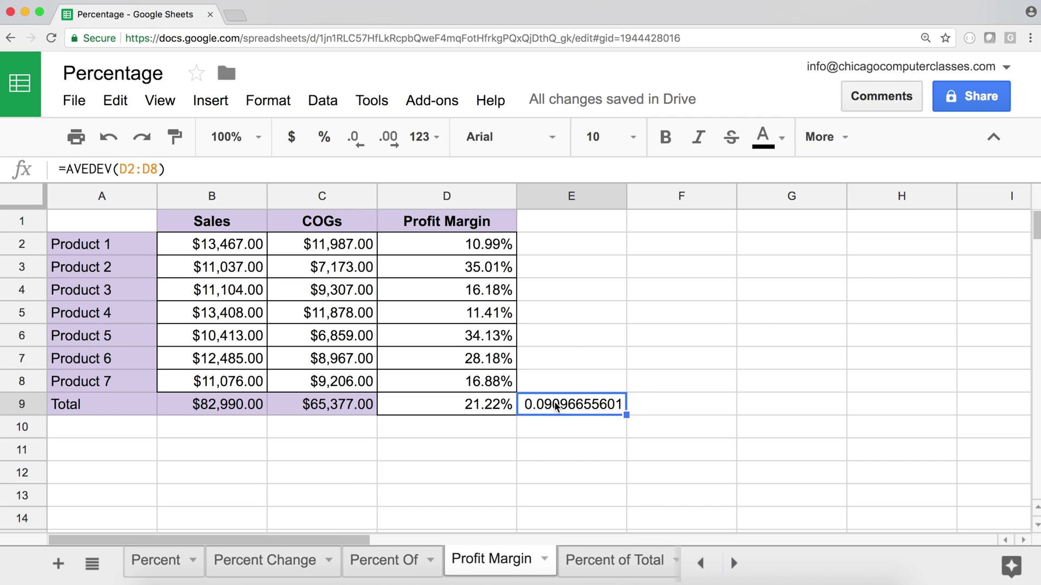
{"action": "left_click", "coordinate": [435, 138]}
{"action": "left_click", "coordinate": [495, 278]}
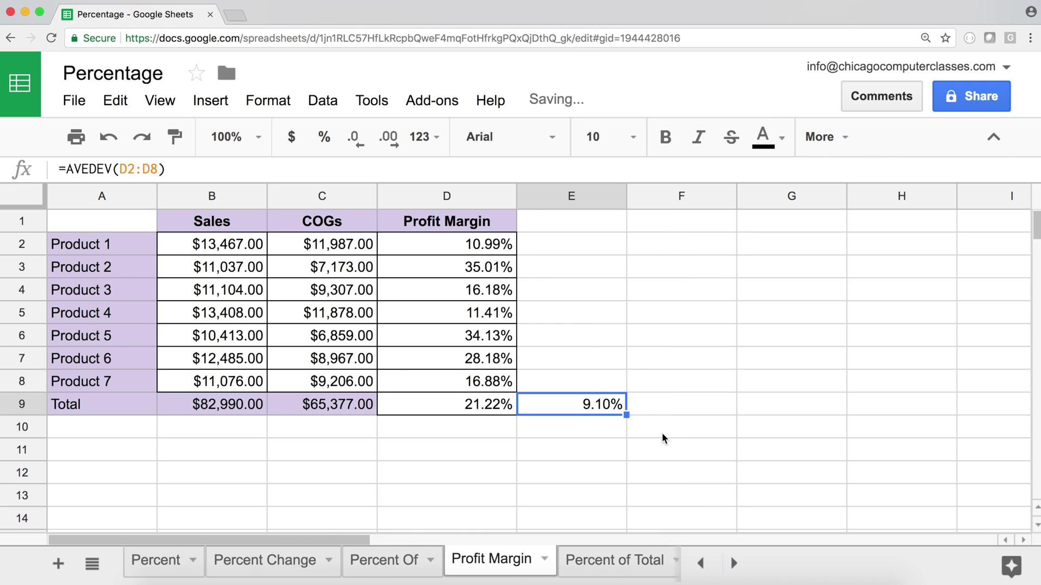
{"action": "key", "text": "BackSpace"}
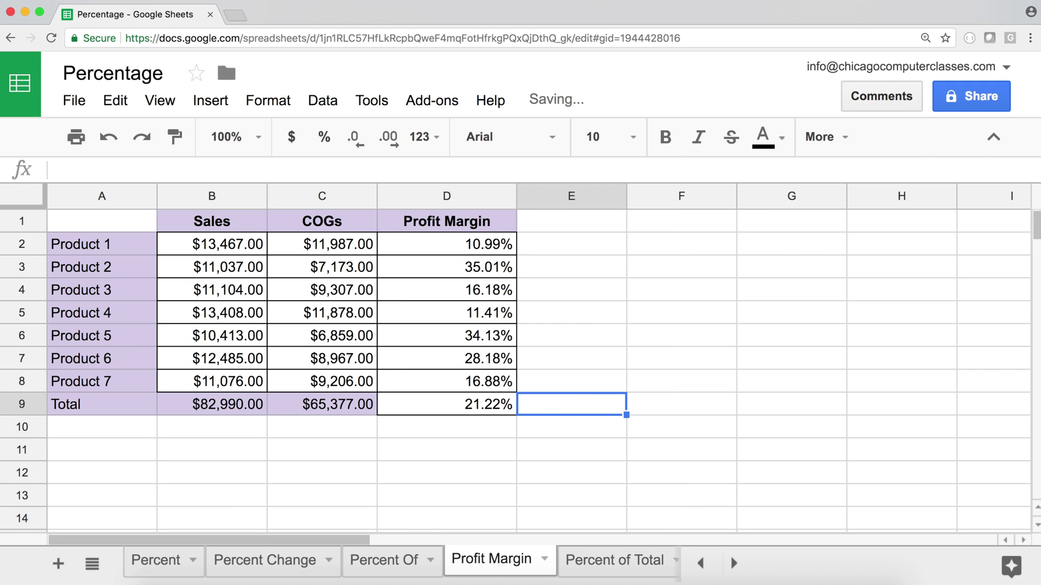
Review the total profit margin formula in D9
{"action": "left_click", "coordinate": [447, 404]}
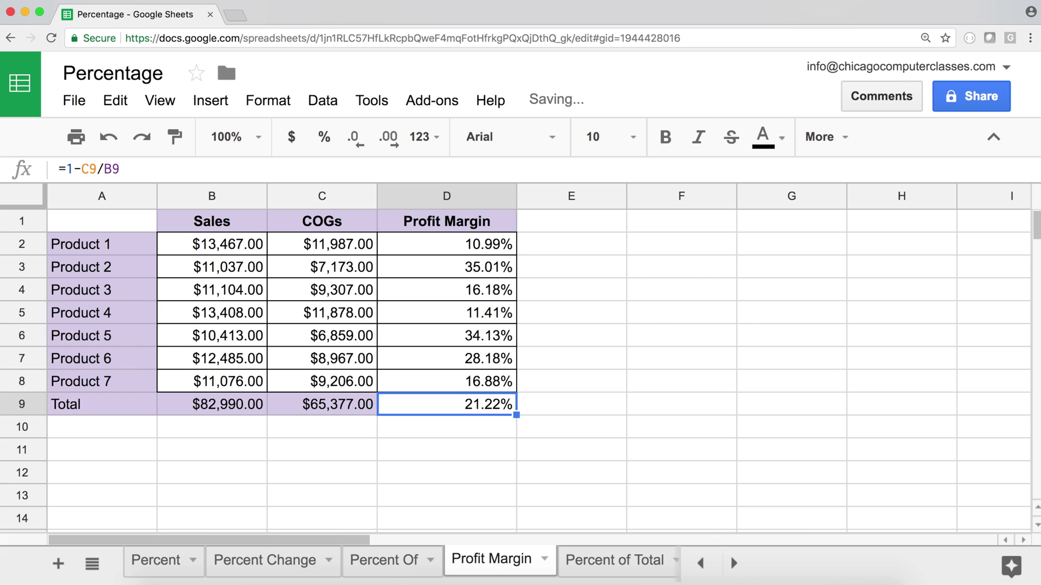
{"action": "double_click", "coordinate": [436, 407]}
{"action": "key", "text": "Return"}
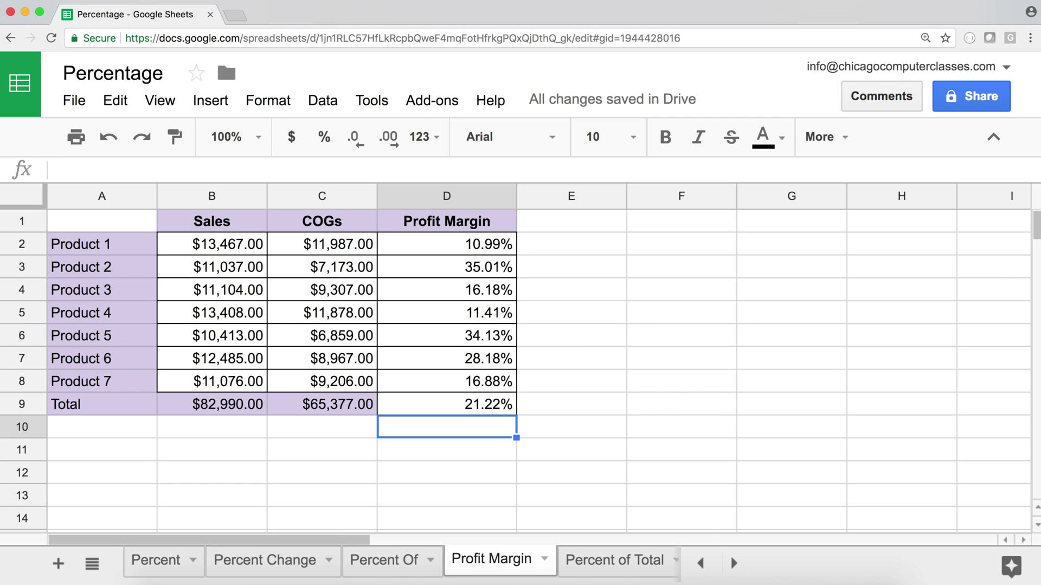
Open the Percent of Total sheet and examine the expense amounts for 2016 and 2017 and the 2016 total
{"action": "left_click", "coordinate": [118, 228]}
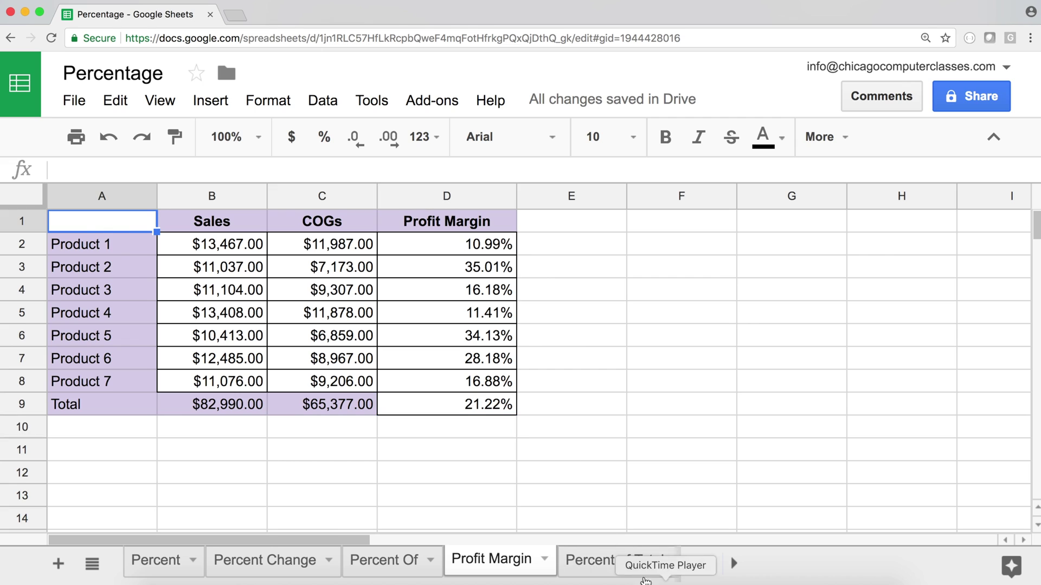
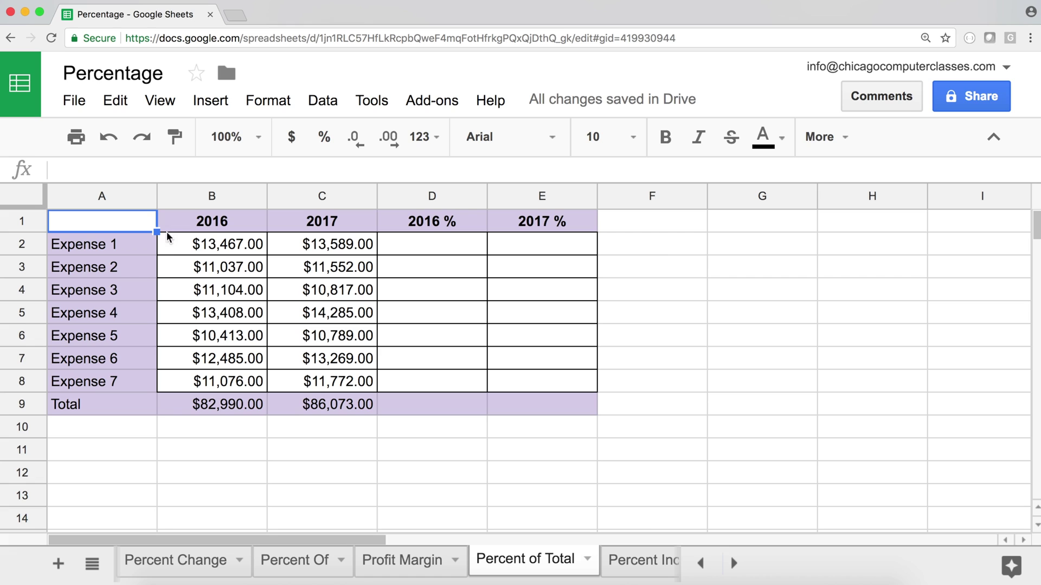
{"action": "left_click", "coordinate": [239, 405]}
{"action": "left_click", "coordinate": [209, 246]}
{"action": "left_click", "coordinate": [210, 272]}
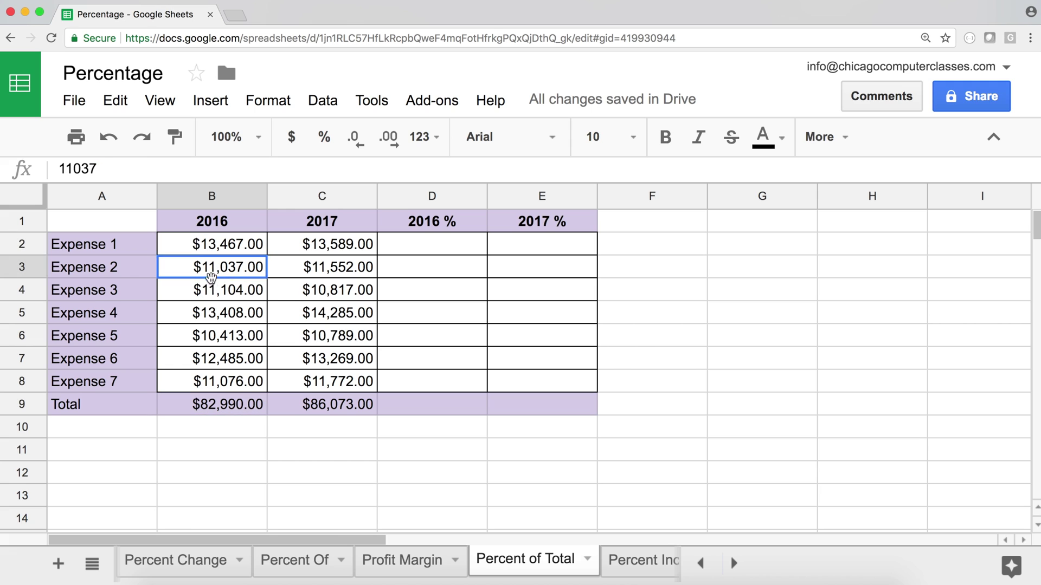
{"action": "left_click", "coordinate": [211, 293]}
{"action": "left_click", "coordinate": [231, 246]}
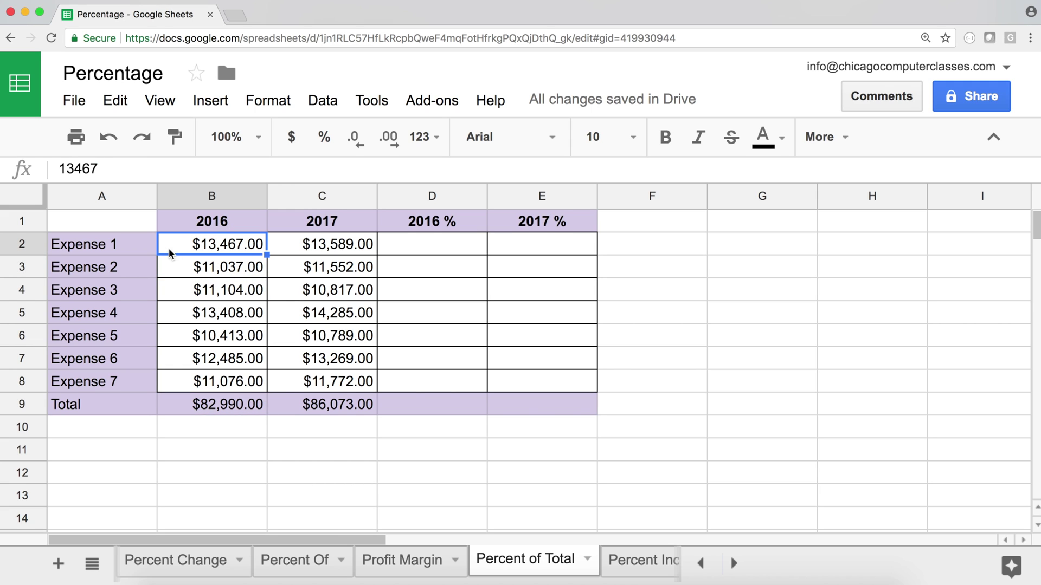
{"action": "left_click", "coordinate": [236, 411]}
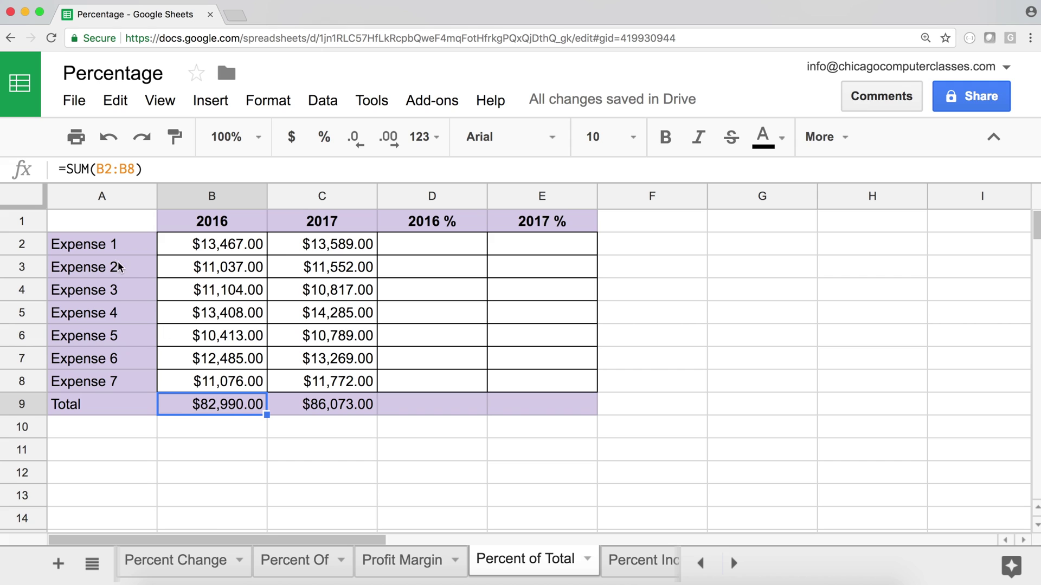
{"action": "left_click", "coordinate": [83, 244]}
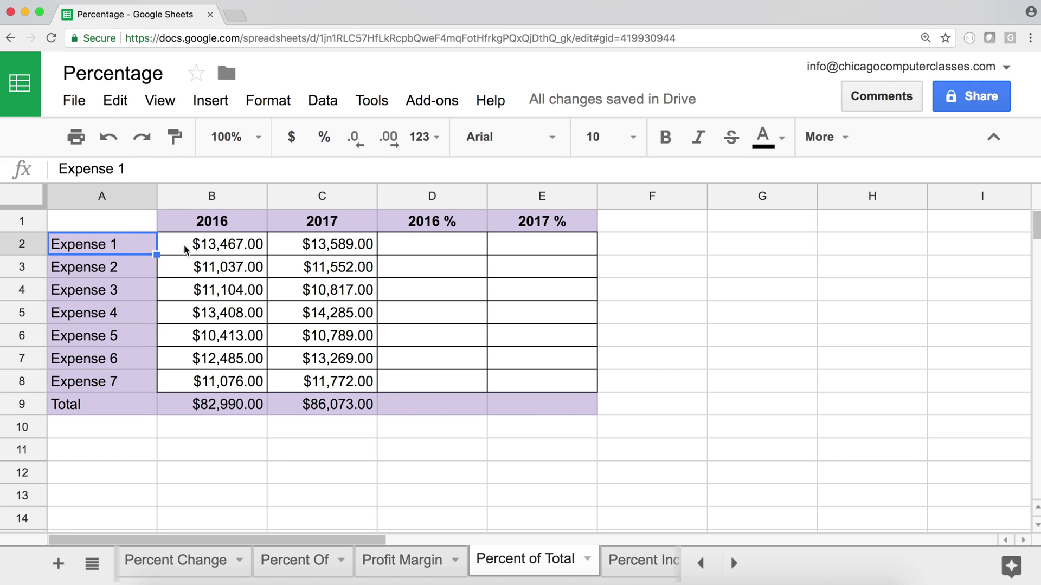
{"action": "left_click", "coordinate": [243, 245]}
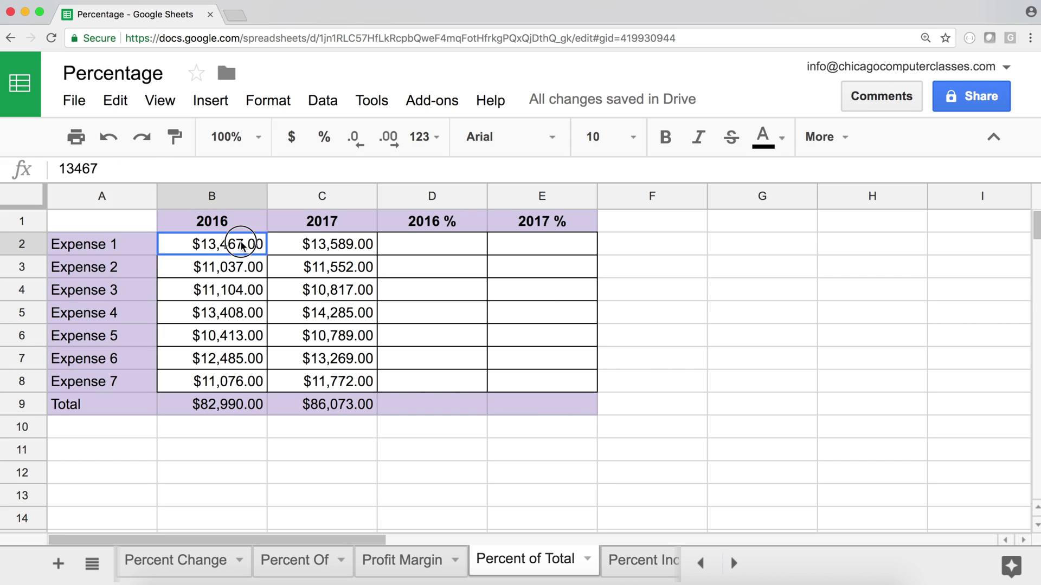
{"action": "left_click", "coordinate": [350, 244]}
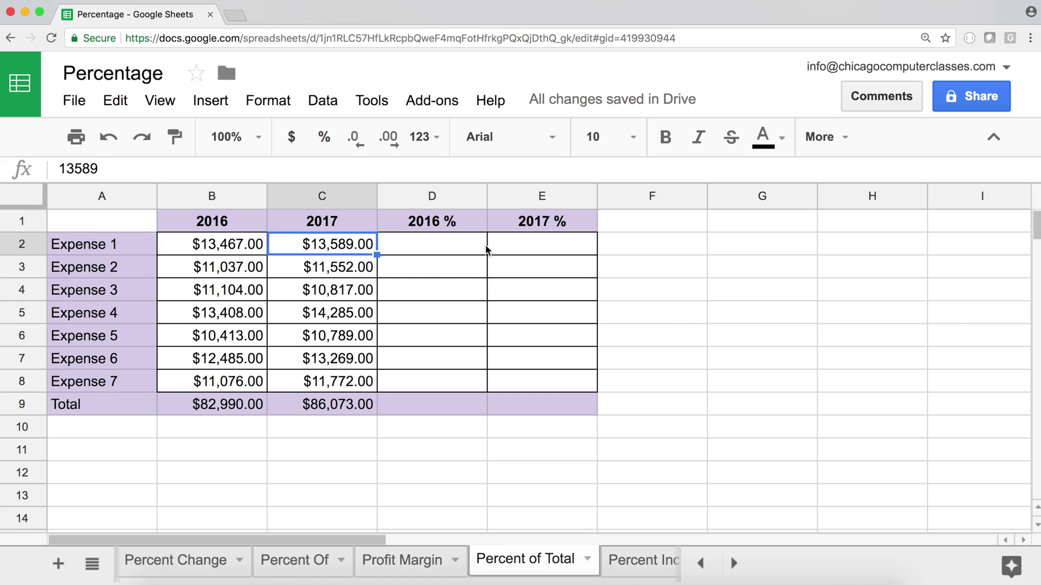
Enter =B2/B9 in D2 for Expense 1's share of the 2016 total and format it as a percentage
{"action": "left_click", "coordinate": [459, 247]}
{"action": "type", "text": "="}
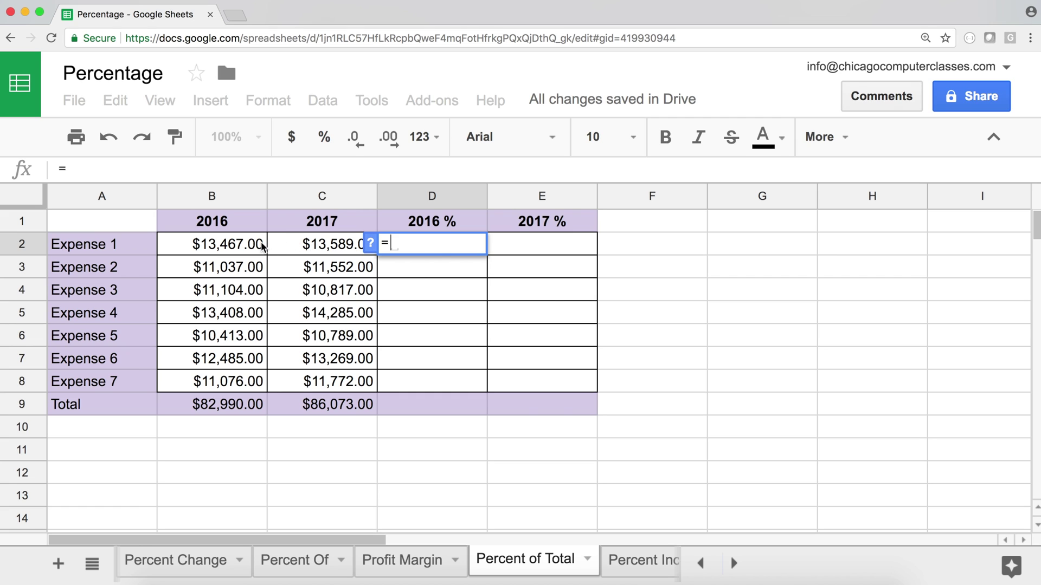
{"action": "left_click", "coordinate": [224, 248]}
{"action": "type", "text": "/"}
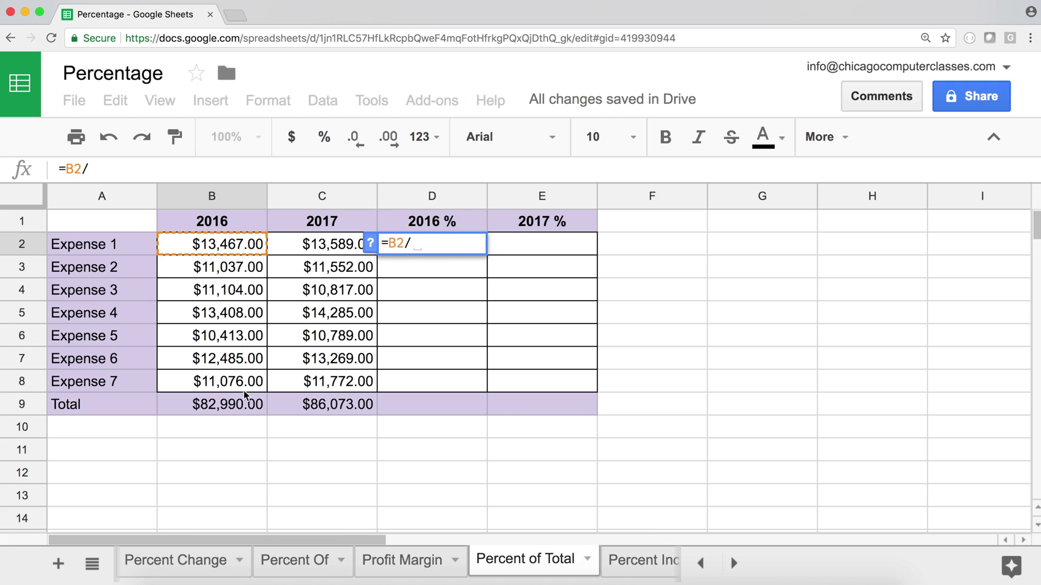
{"action": "left_click", "coordinate": [229, 405]}
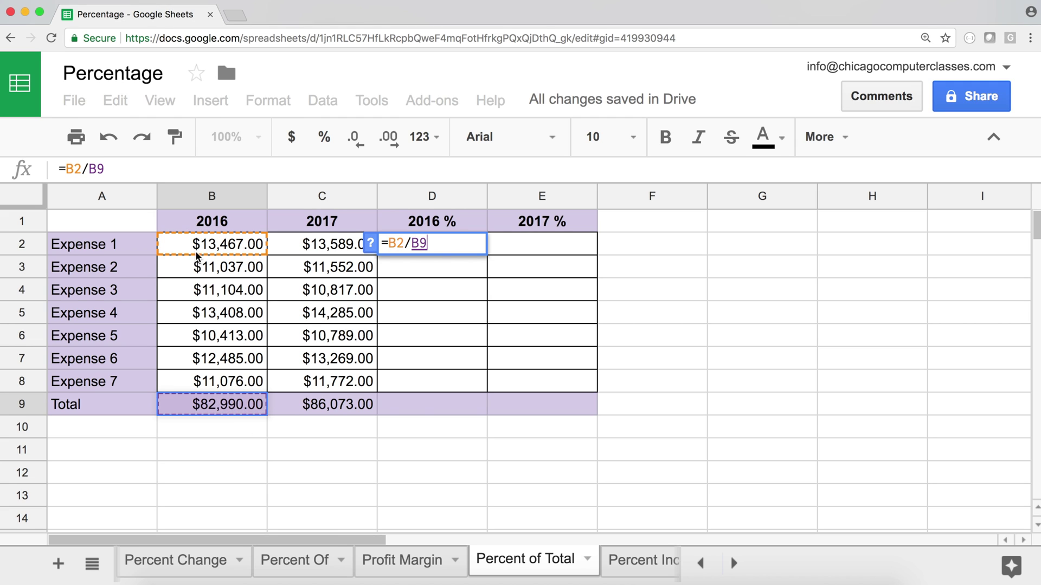
{"action": "key", "text": "Return"}
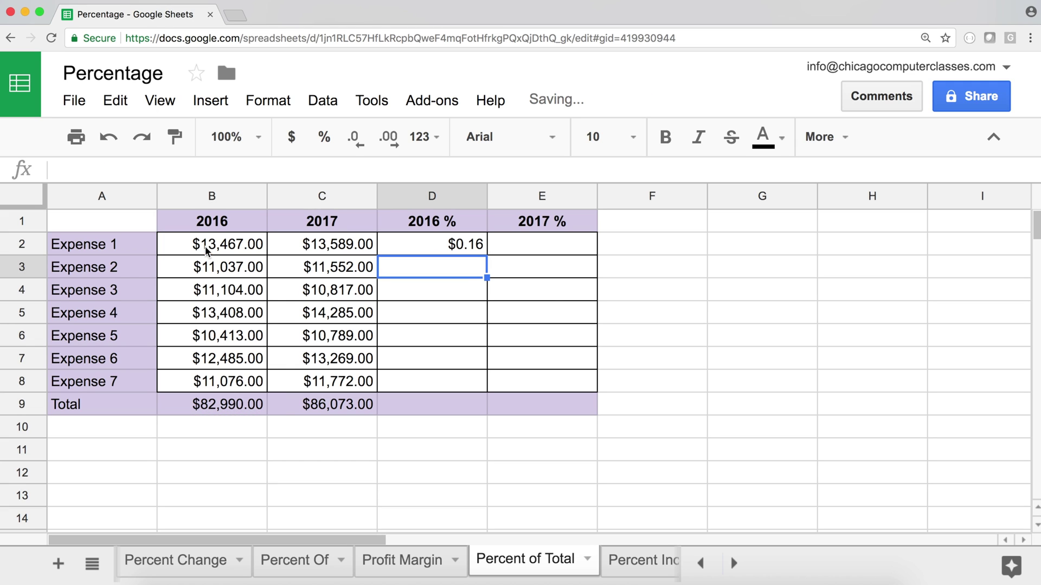
{"action": "left_click", "coordinate": [467, 245]}
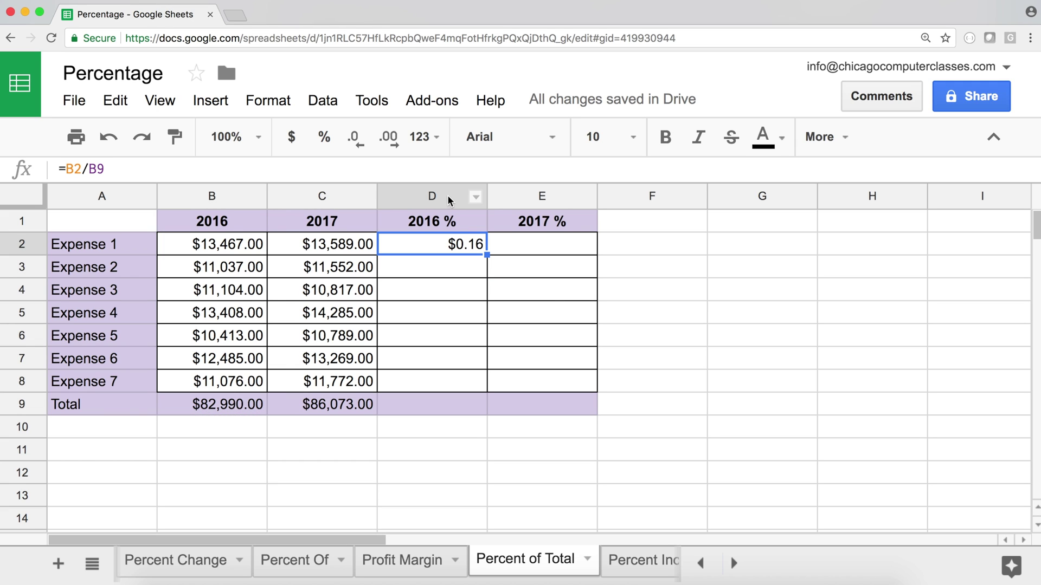
{"action": "left_click", "coordinate": [325, 138]}
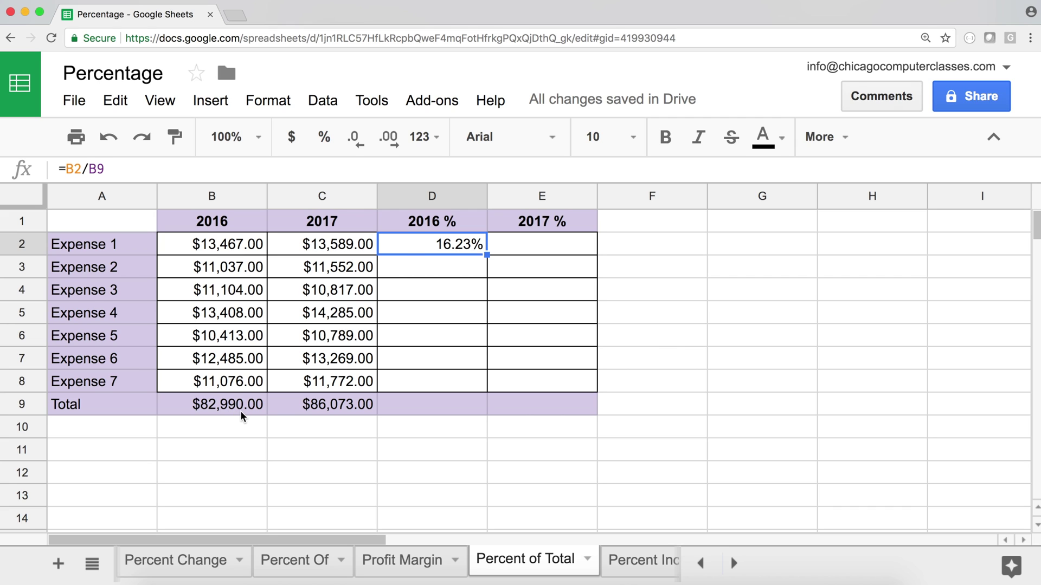
Check the D2 formula and fill it down to Expense 7 in D8
{"action": "double_click", "coordinate": [442, 245]}
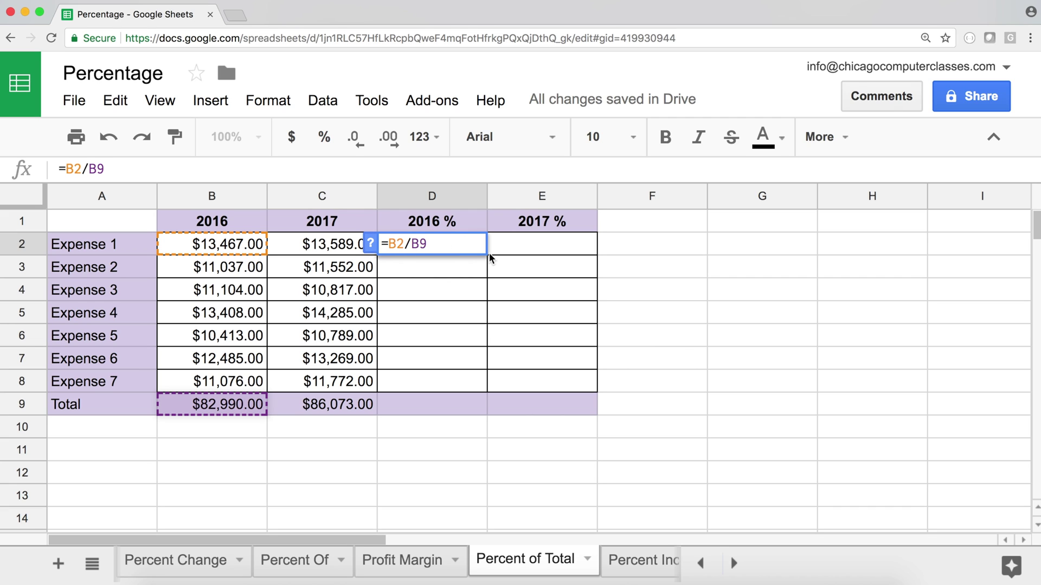
{"action": "key", "text": "Return"}
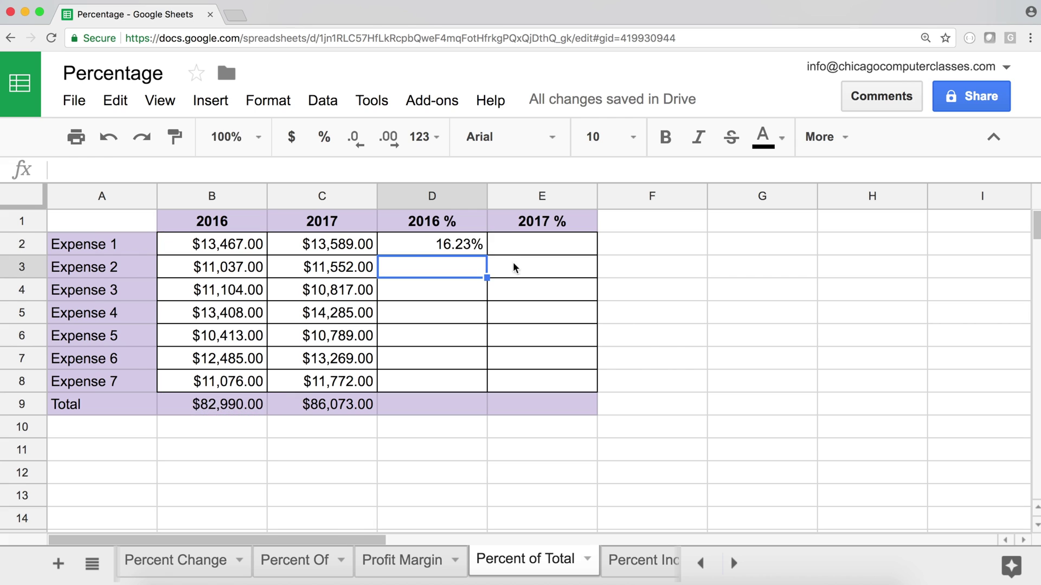
{"action": "left_click", "coordinate": [481, 230]}
{"action": "left_click", "coordinate": [477, 246]}
{"action": "left_click_drag", "start_coordinate": [487, 255], "coordinate": [476, 391]}
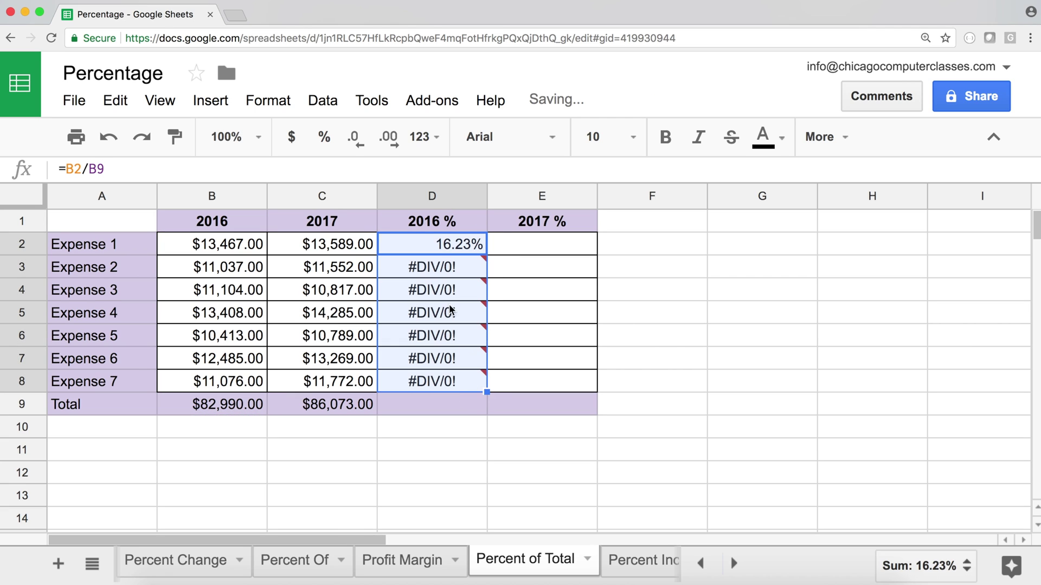
Inspect the error and the cell references of the copied formula in D3
{"action": "mouse_move", "coordinate": [461, 273]}
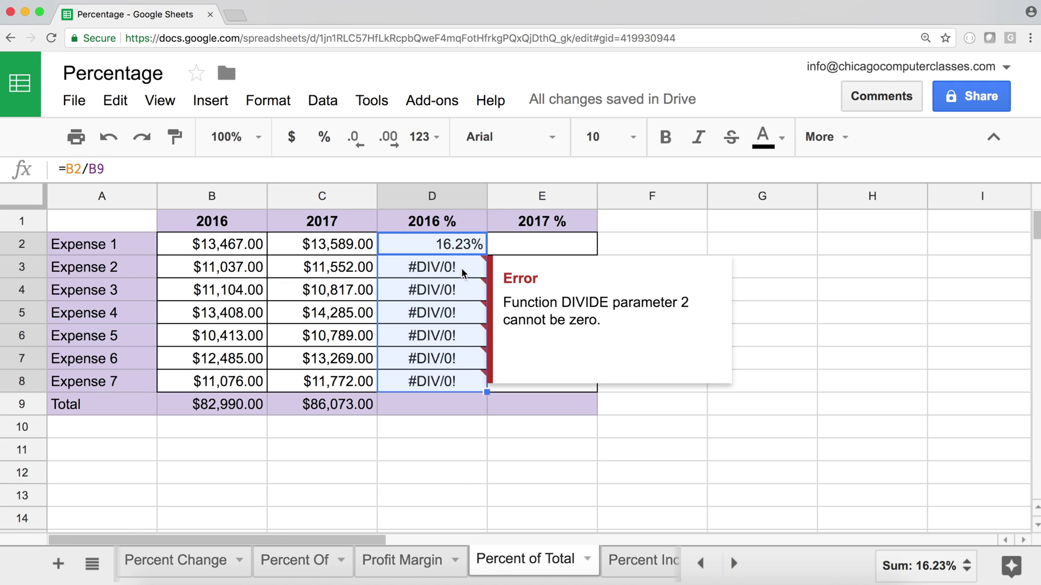
{"action": "left_click", "coordinate": [459, 268]}
{"action": "double_click", "coordinate": [459, 268]}
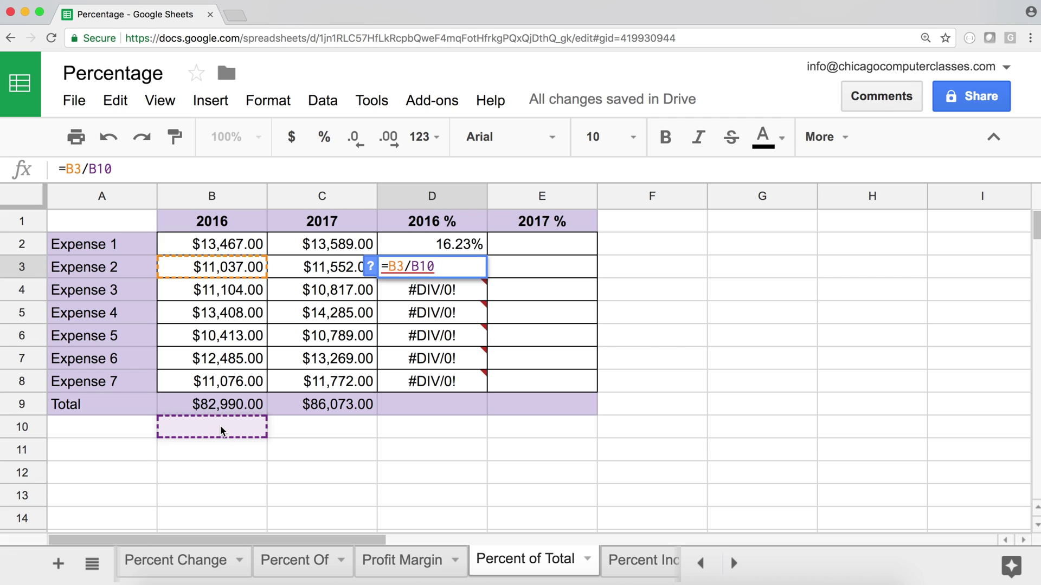
{"action": "left_click", "coordinate": [461, 266]}
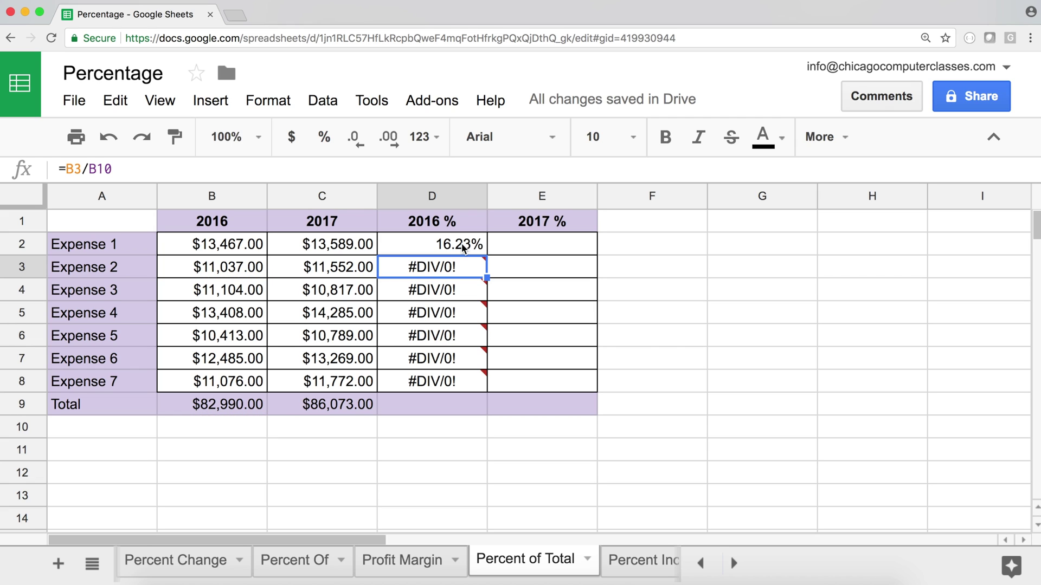
Change the D2 formula to =B2/B$9 to lock the row of the 2016 total
{"action": "double_click", "coordinate": [462, 245]}
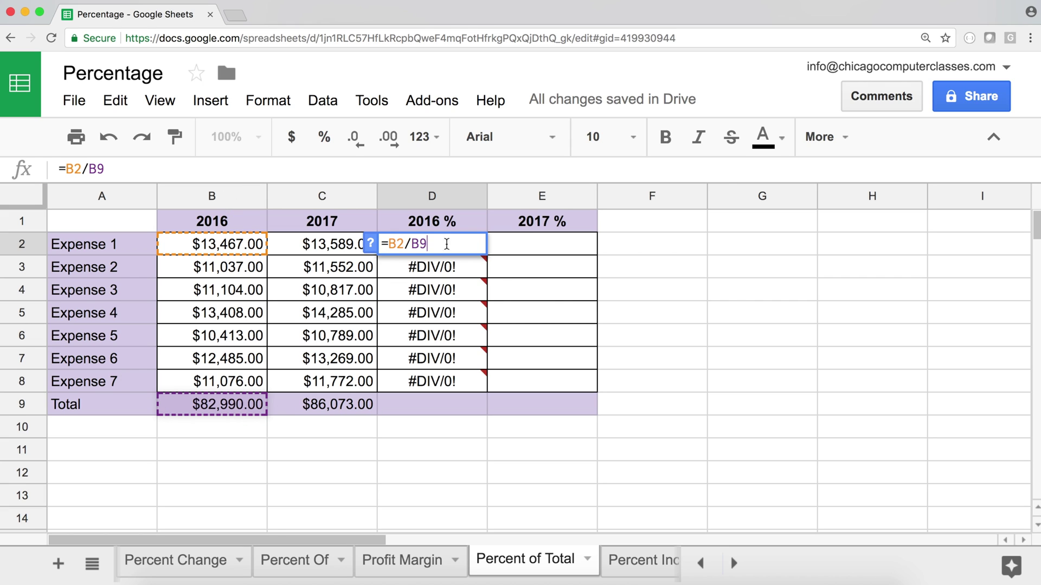
{"action": "mouse_move", "coordinate": [486, 263]}
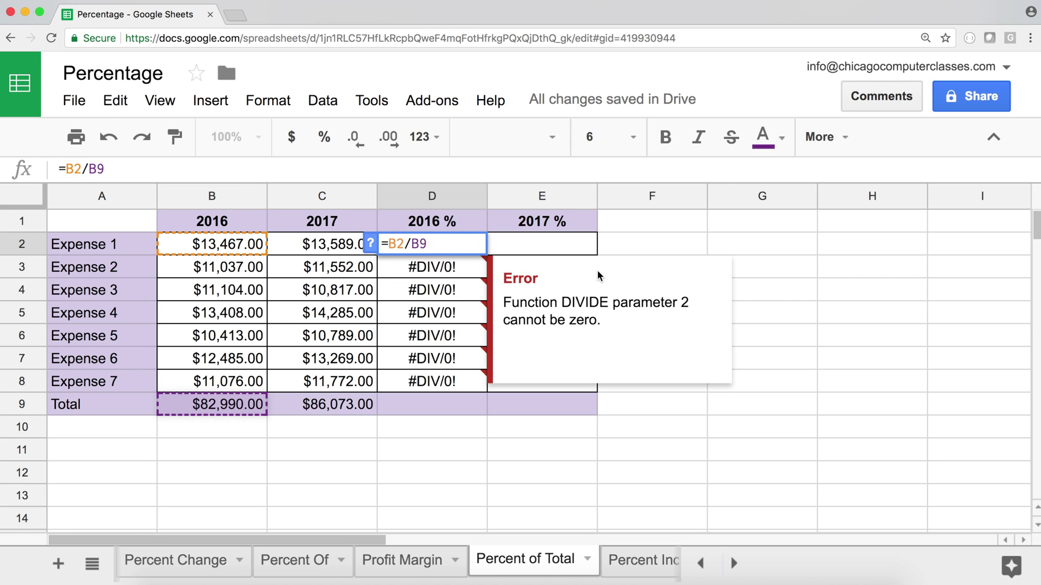
{"action": "key", "text": "Left"}
{"action": "type", "text": "$"}
{"action": "key", "text": "Return"}
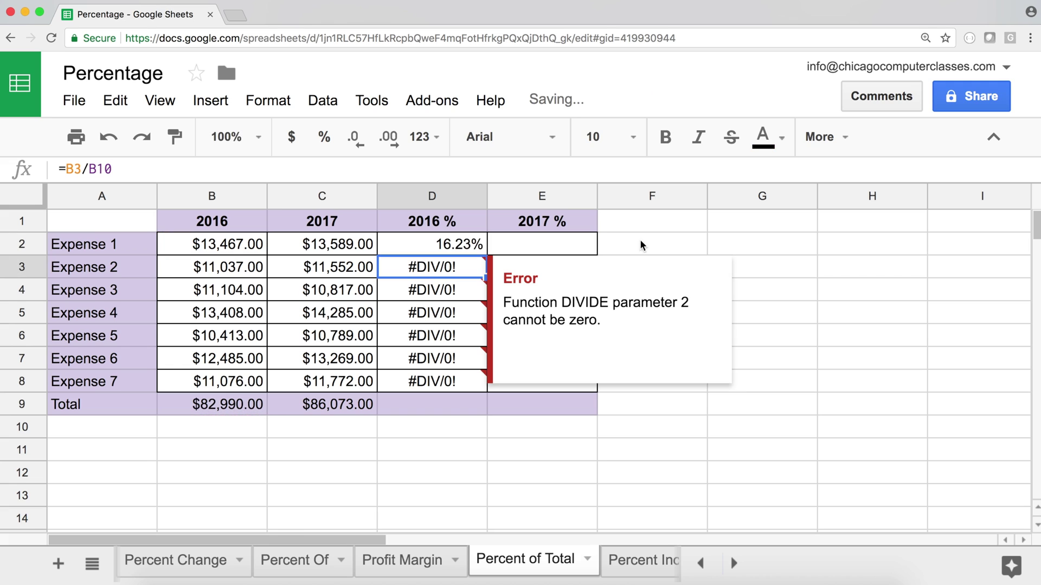
Fill the corrected 2016 % formula from D2 down to D8 and check the cell references in D5
{"action": "left_click", "coordinate": [463, 241]}
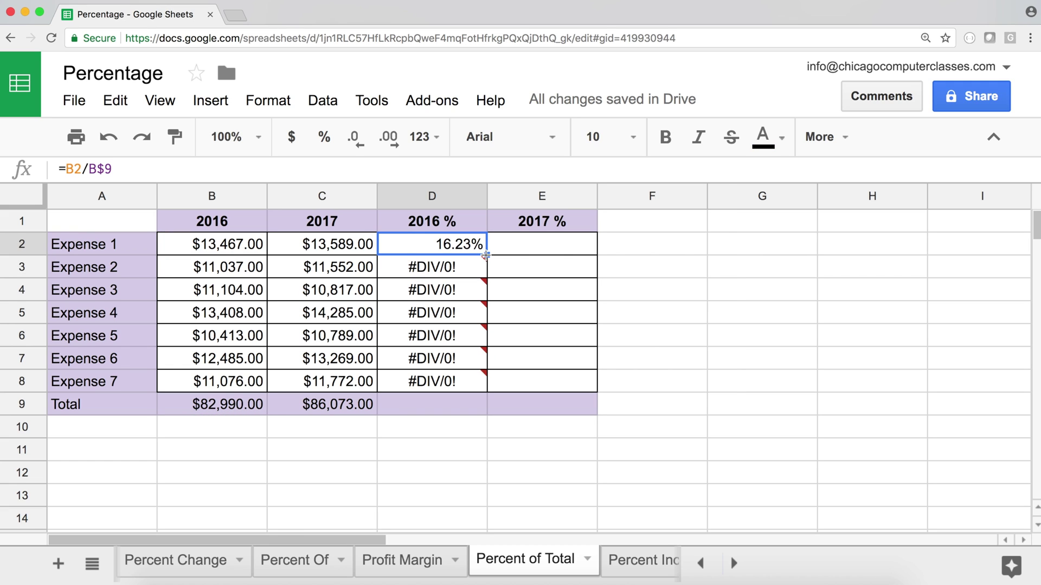
{"action": "left_click_drag", "start_coordinate": [486, 254], "coordinate": [485, 392]}
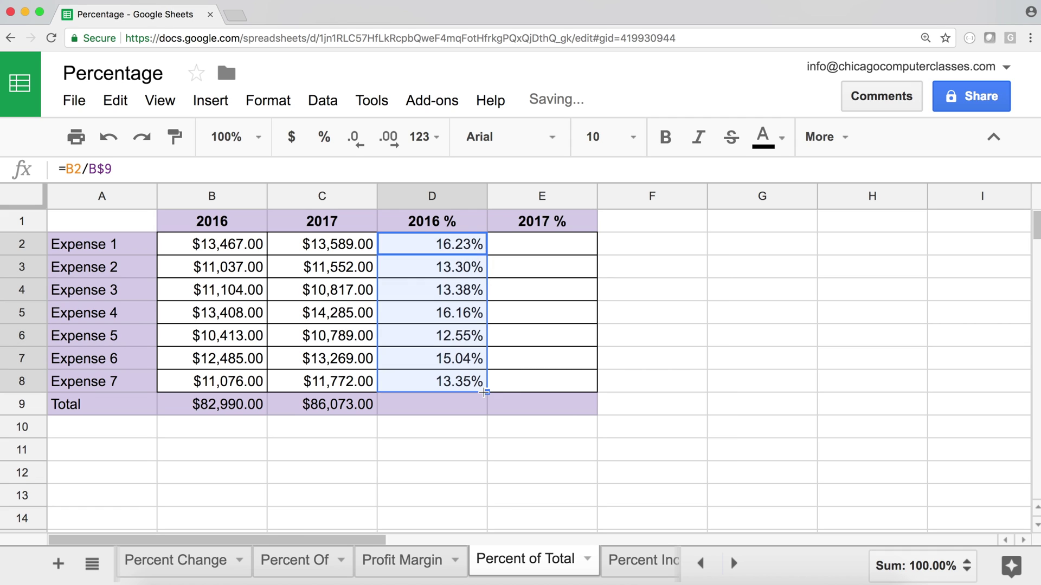
{"action": "left_click", "coordinate": [452, 315]}
{"action": "double_click", "coordinate": [451, 315]}
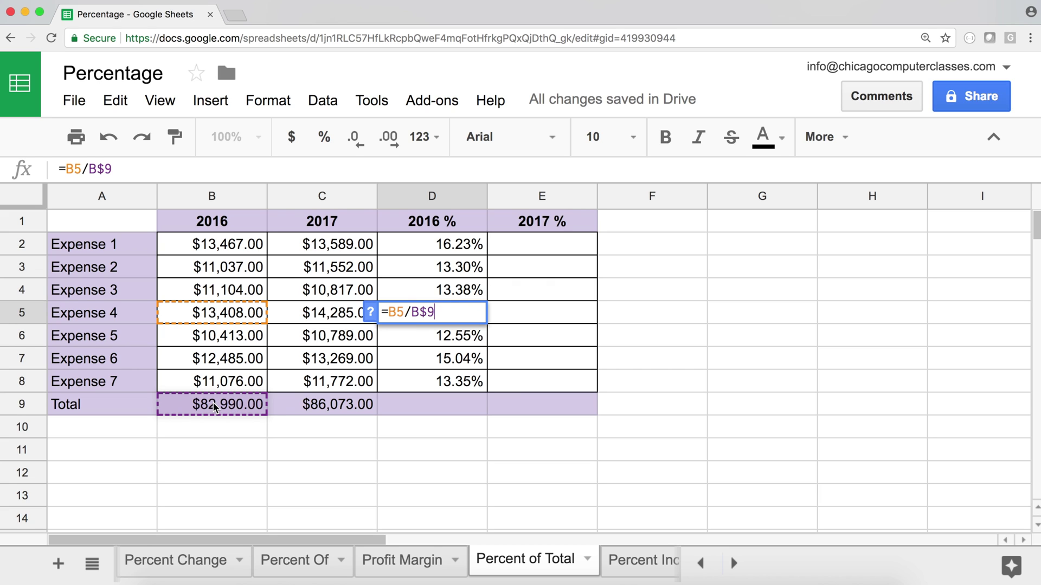
Total the 2016 % column in D9 with =SUM(D2:D8) and check the resulting formula
{"action": "key", "text": "Return"}
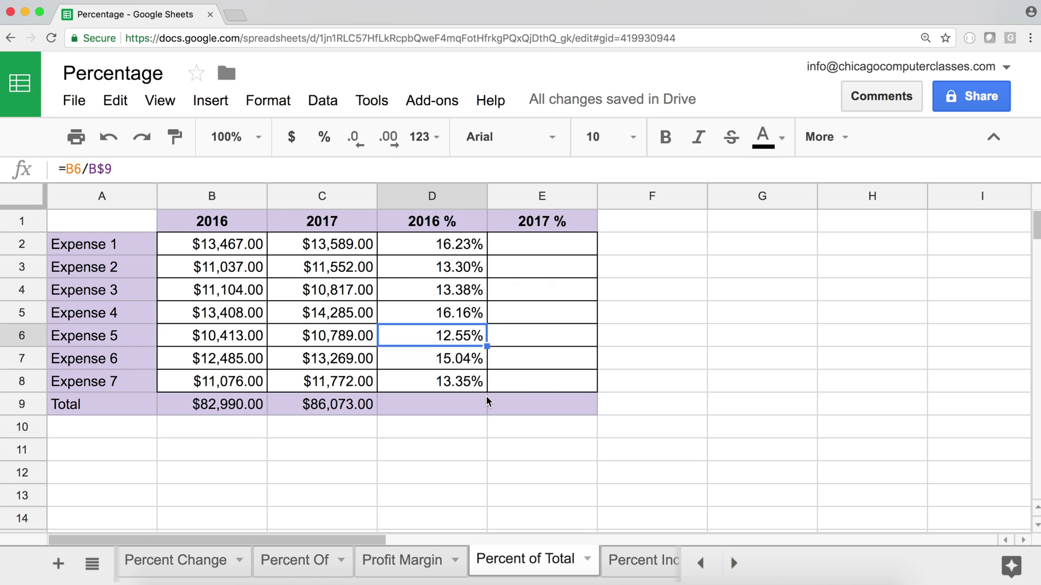
{"action": "left_click", "coordinate": [469, 408]}
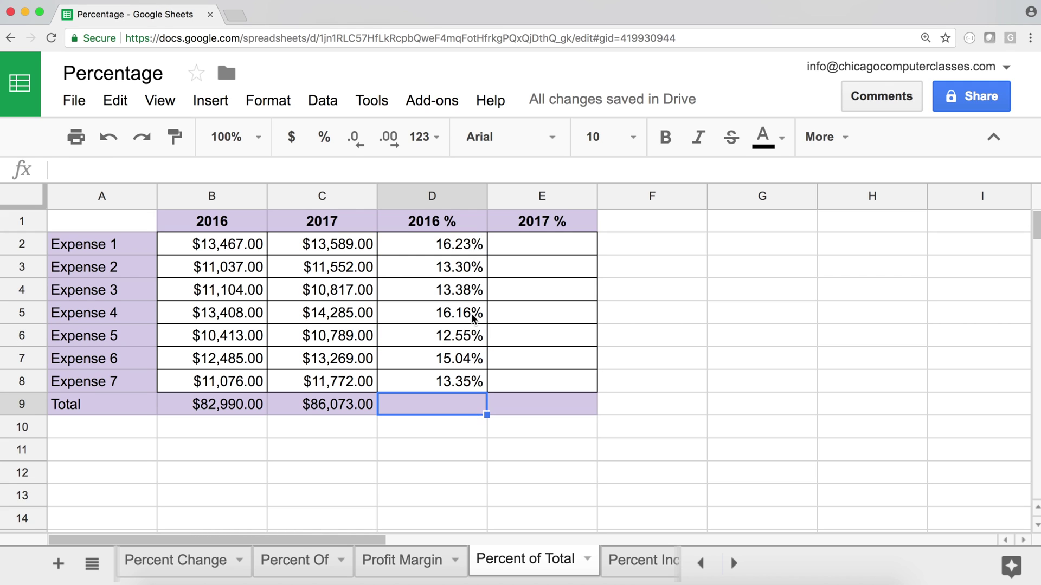
{"action": "left_click_drag", "start_coordinate": [471, 250], "coordinate": [465, 379]}
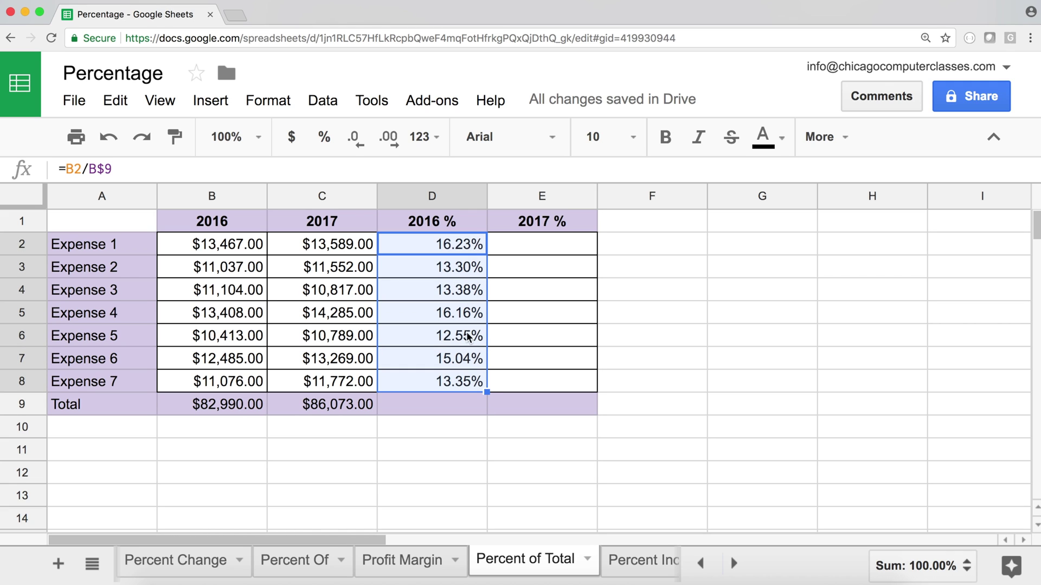
{"action": "left_click", "coordinate": [454, 411]}
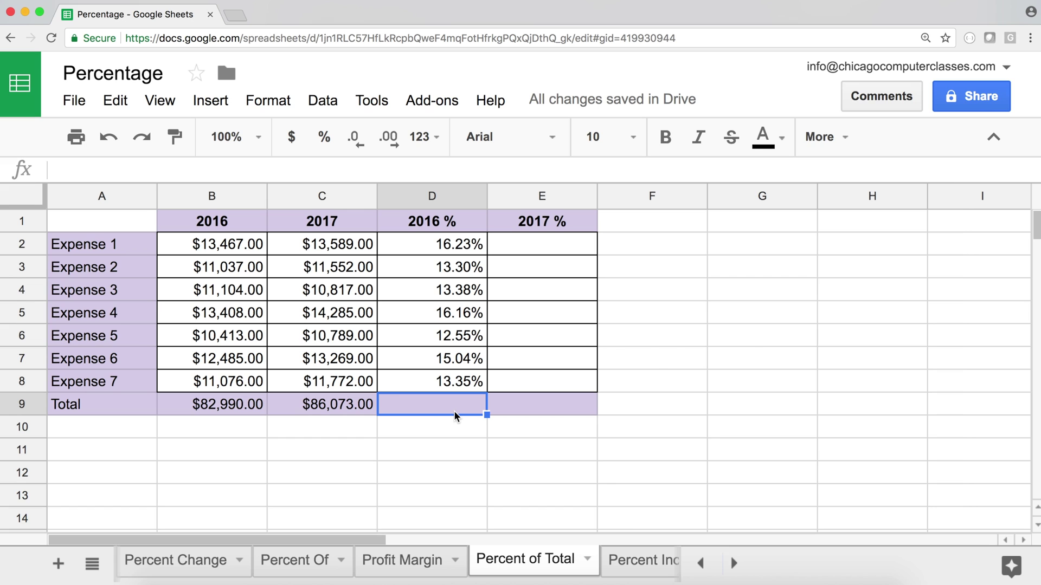
{"action": "type", "text": "=sum"}
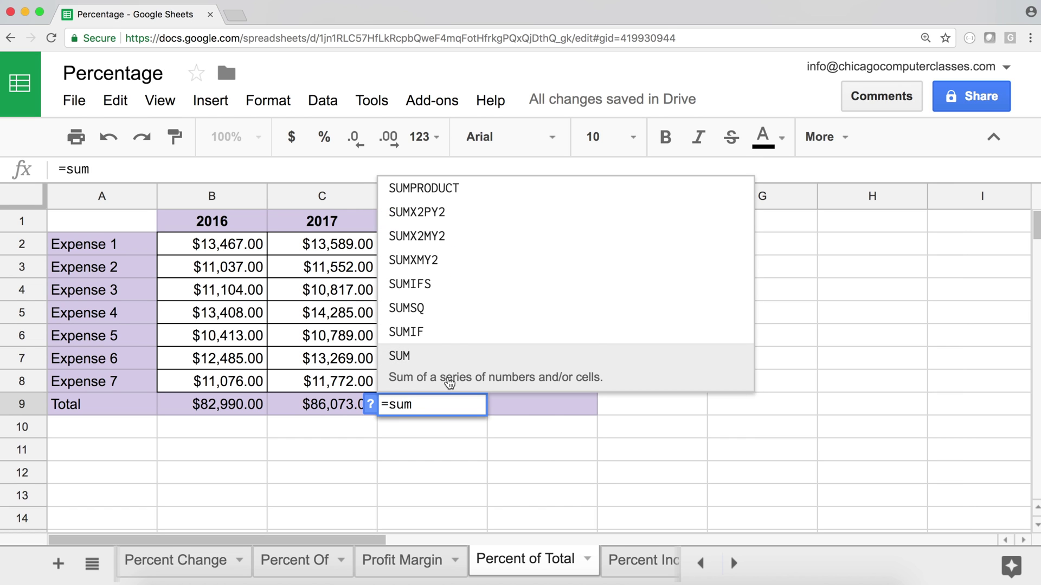
{"action": "left_click", "coordinate": [451, 358]}
{"action": "left_click", "coordinate": [593, 446]}
{"action": "left_click_drag", "start_coordinate": [425, 246], "coordinate": [441, 381]}
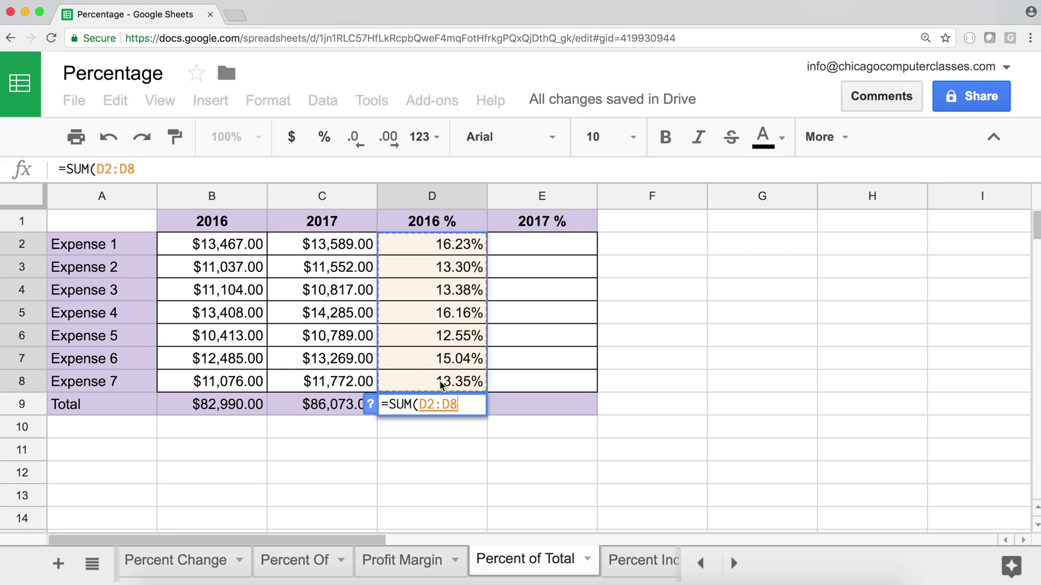
{"action": "key", "text": "Return"}
{"action": "left_click", "coordinate": [451, 404]}
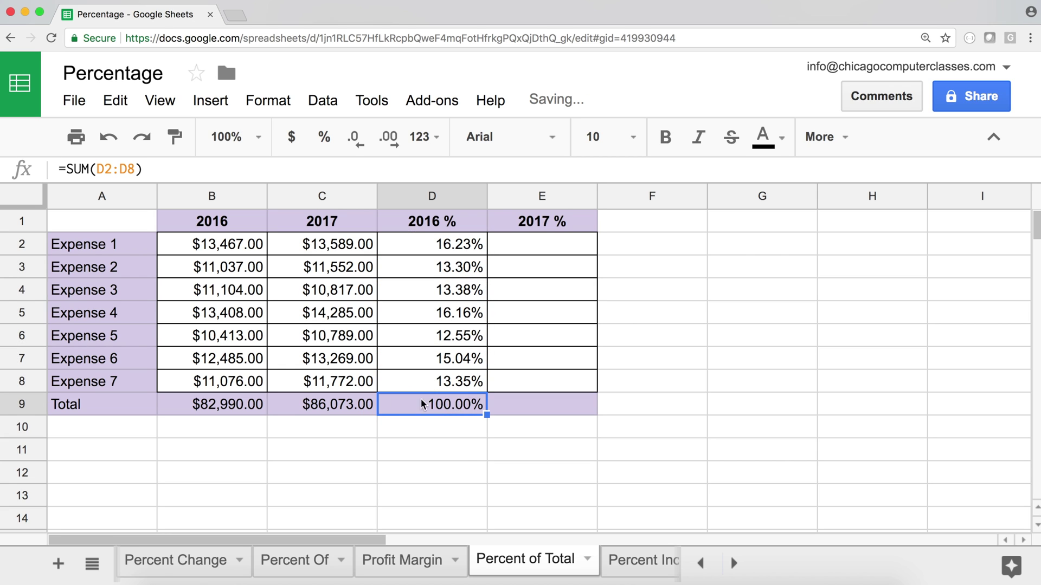
Copy the D2 formula across to E2 for 2017 % and compare the cell references in both cells
{"action": "left_click", "coordinate": [468, 247]}
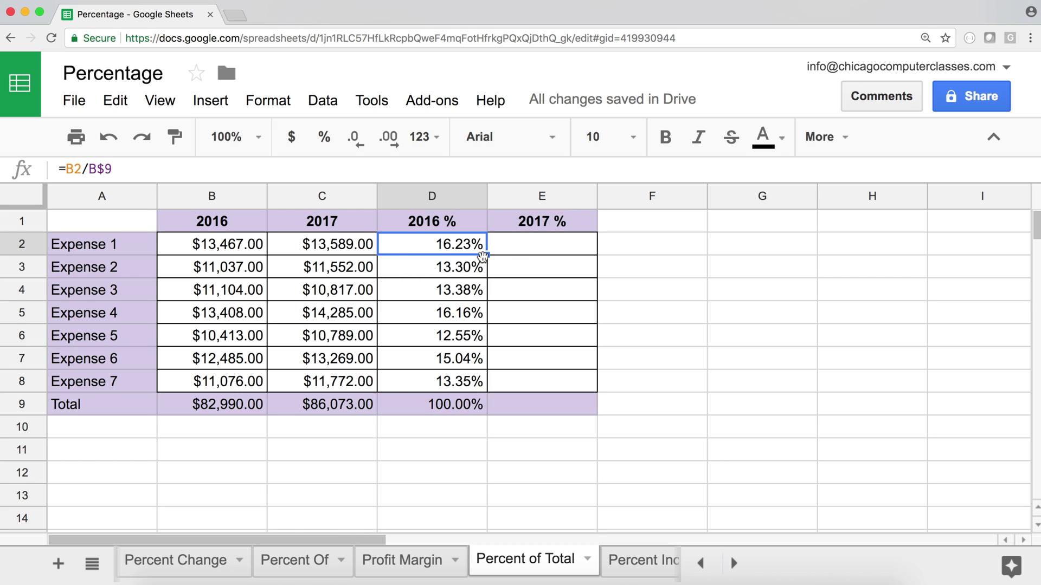
{"action": "left_click_drag", "start_coordinate": [485, 255], "coordinate": [594, 251]}
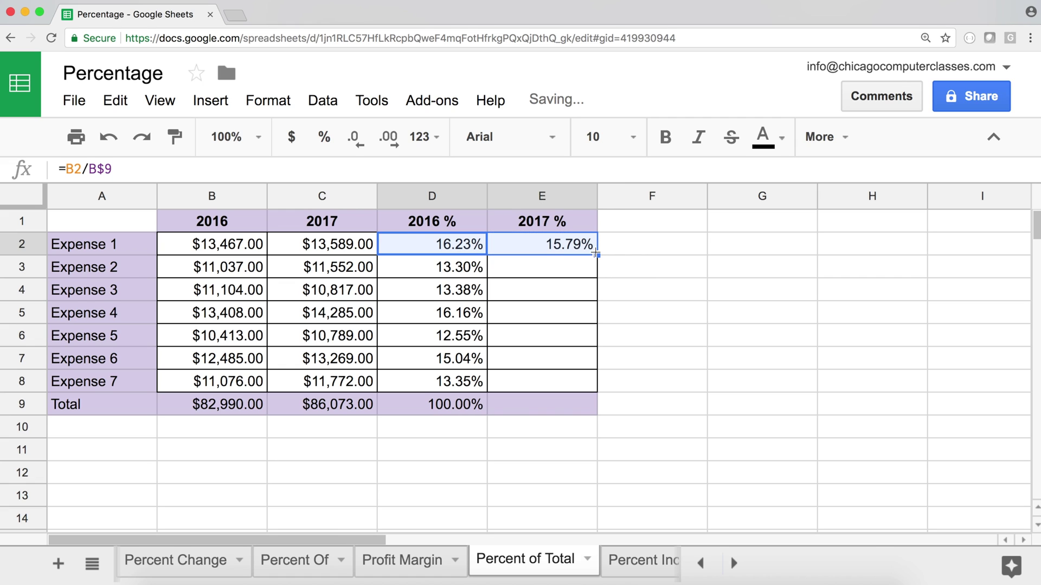
{"action": "double_click", "coordinate": [556, 249]}
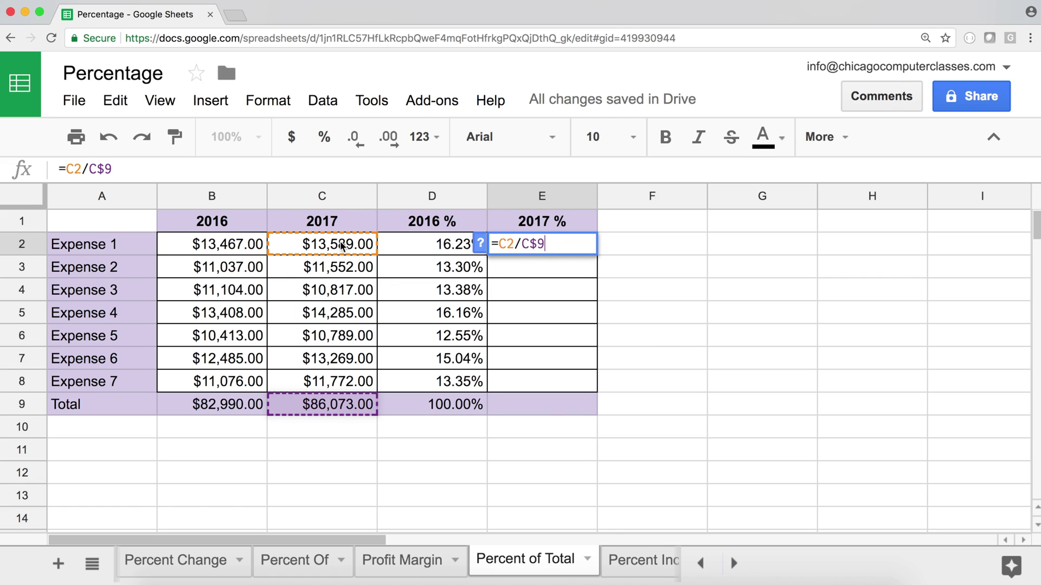
{"action": "key", "text": "Return"}
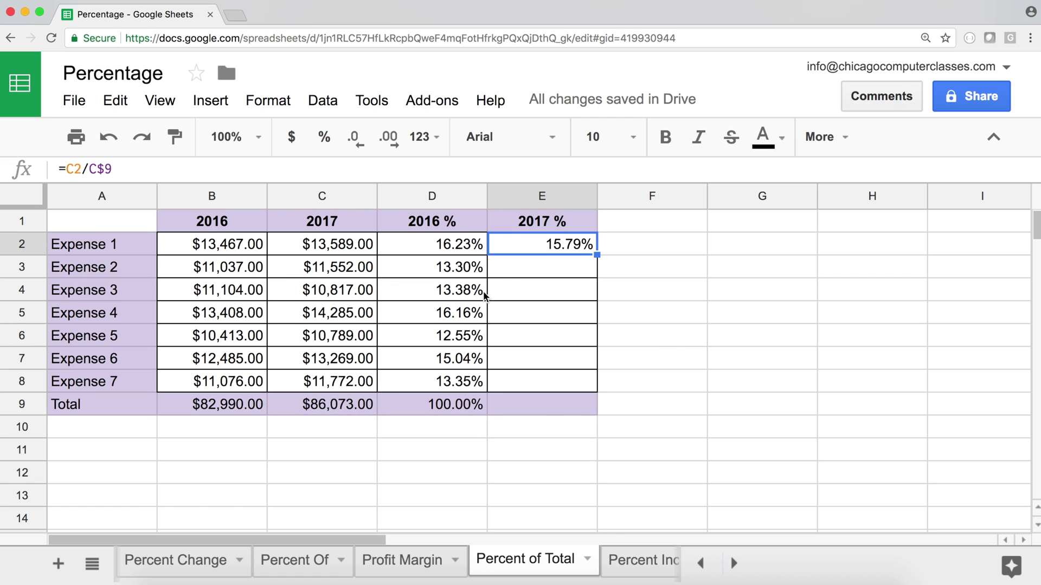
{"action": "double_click", "coordinate": [465, 250]}
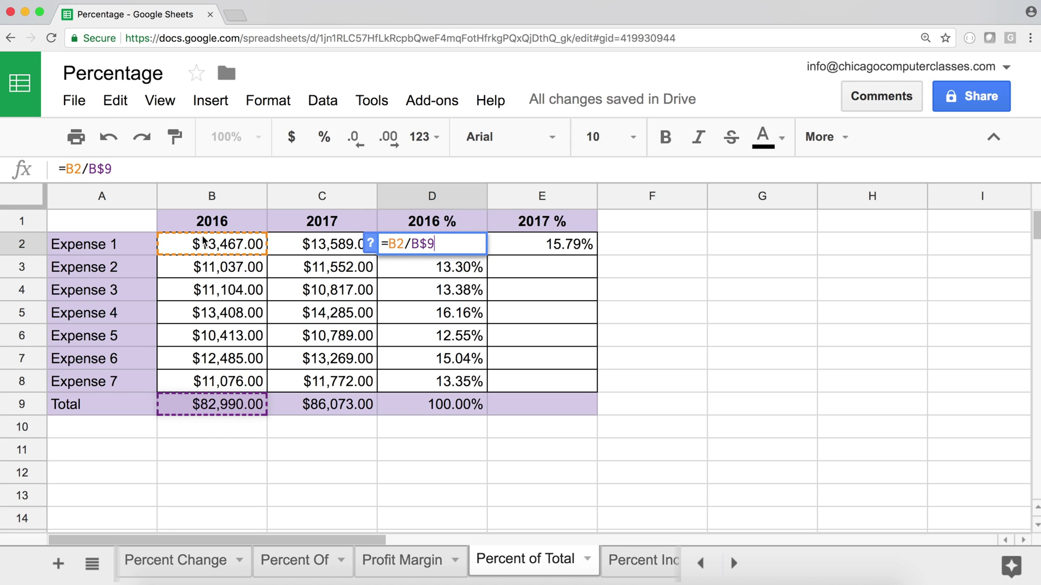
{"action": "left_click_drag", "start_coordinate": [419, 246], "coordinate": [435, 245]}
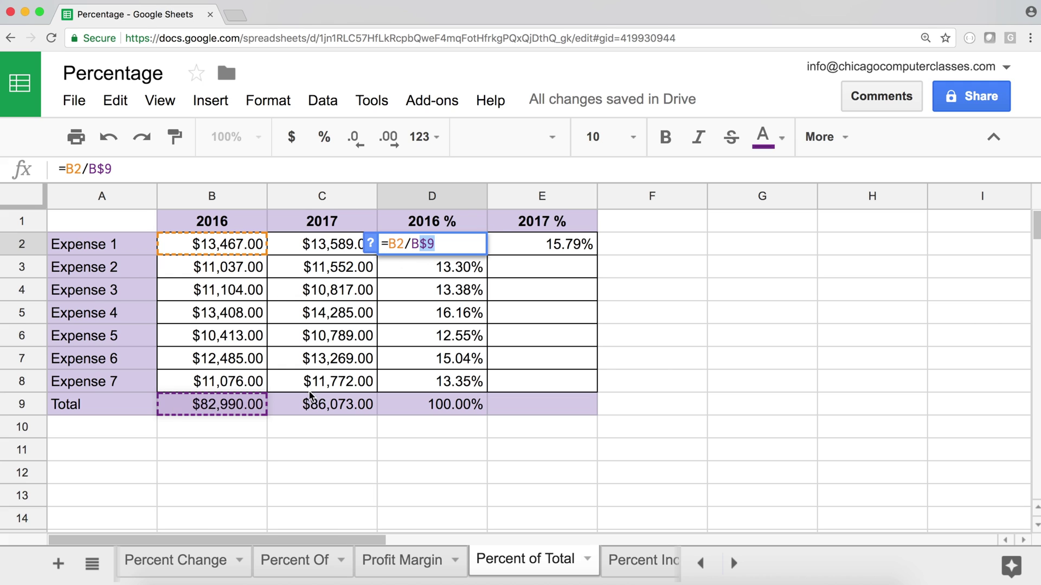
{"action": "key", "text": "Return"}
Fill the 2017 % formula from E2 down to Expense 7 in E8, leaving the Total row out
{"action": "left_click", "coordinate": [593, 248]}
{"action": "left_click_drag", "start_coordinate": [597, 254], "coordinate": [578, 406]}
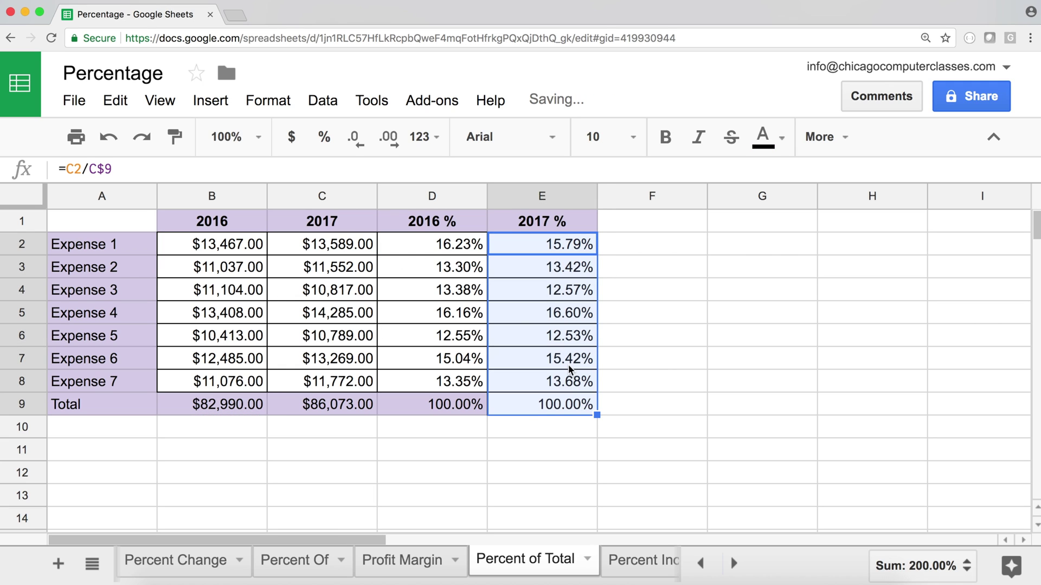
{"action": "key", "text": "super+z"}
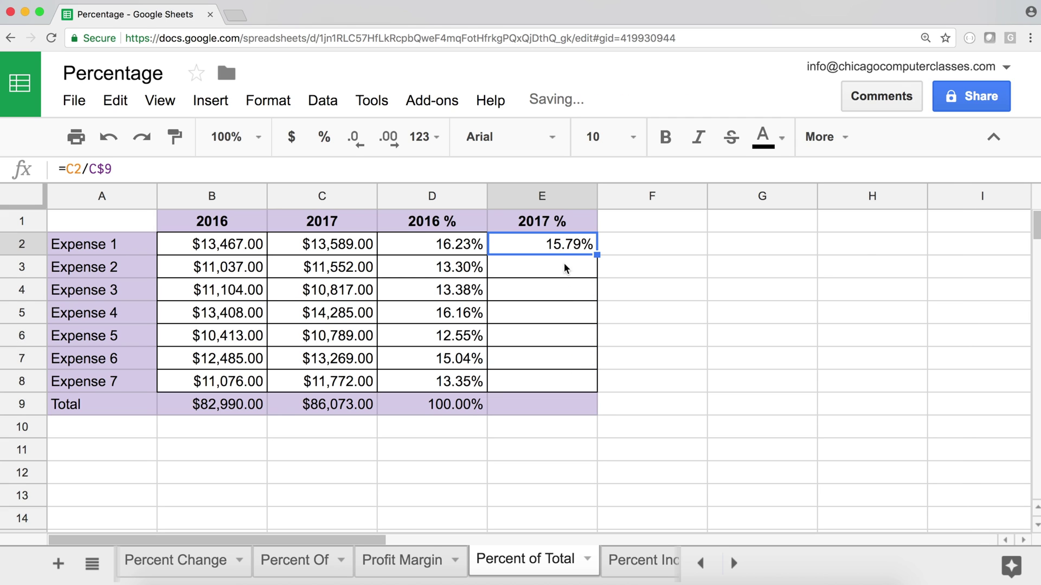
{"action": "left_click_drag", "start_coordinate": [595, 254], "coordinate": [583, 383]}
Check the cell references of the copied percentage formulas in E6, E4 and D7
{"action": "double_click", "coordinate": [565, 340]}
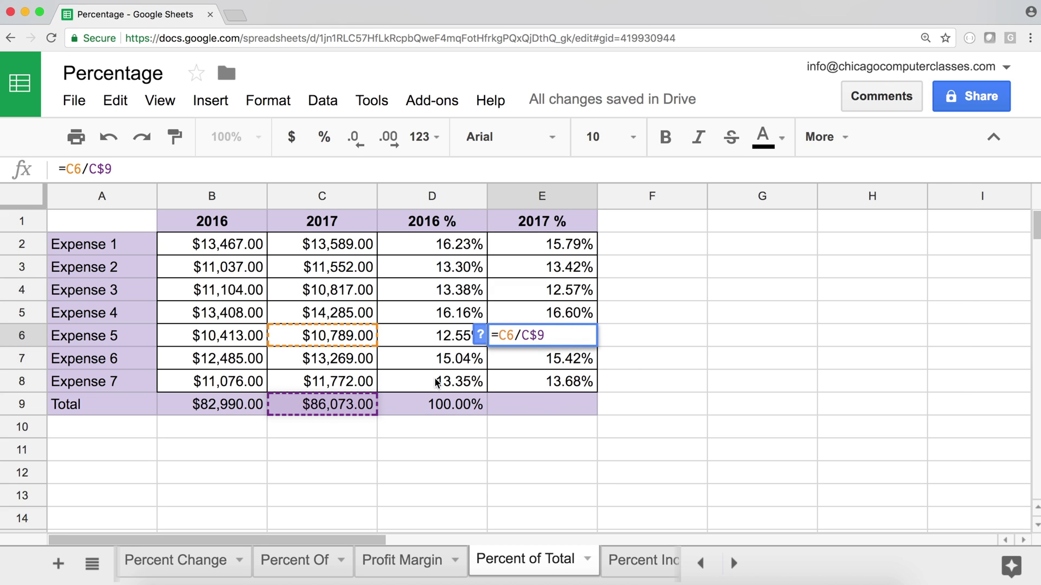
{"action": "key", "text": "Return"}
{"action": "double_click", "coordinate": [540, 293]}
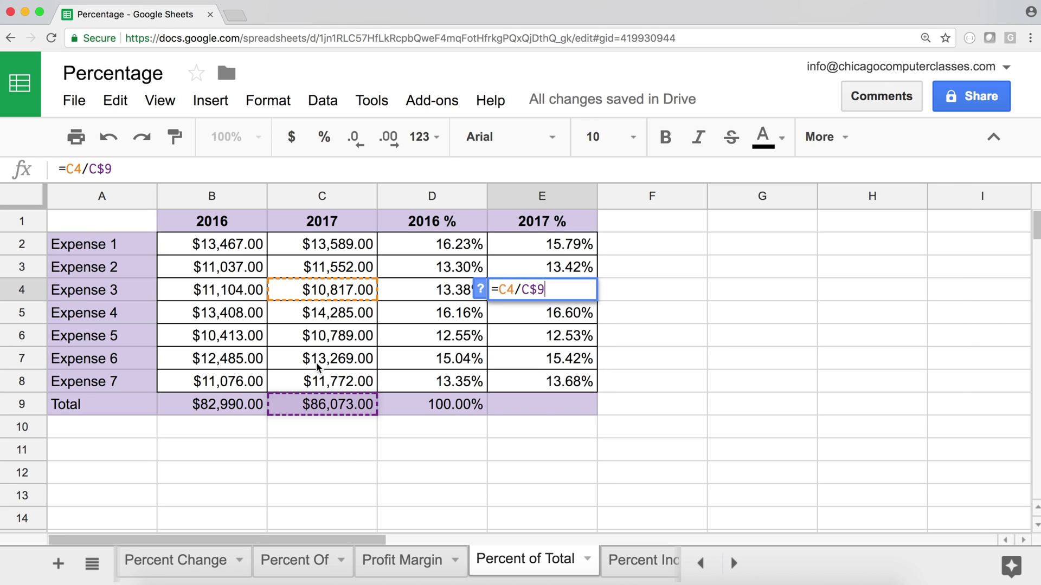
{"action": "key", "text": "Return"}
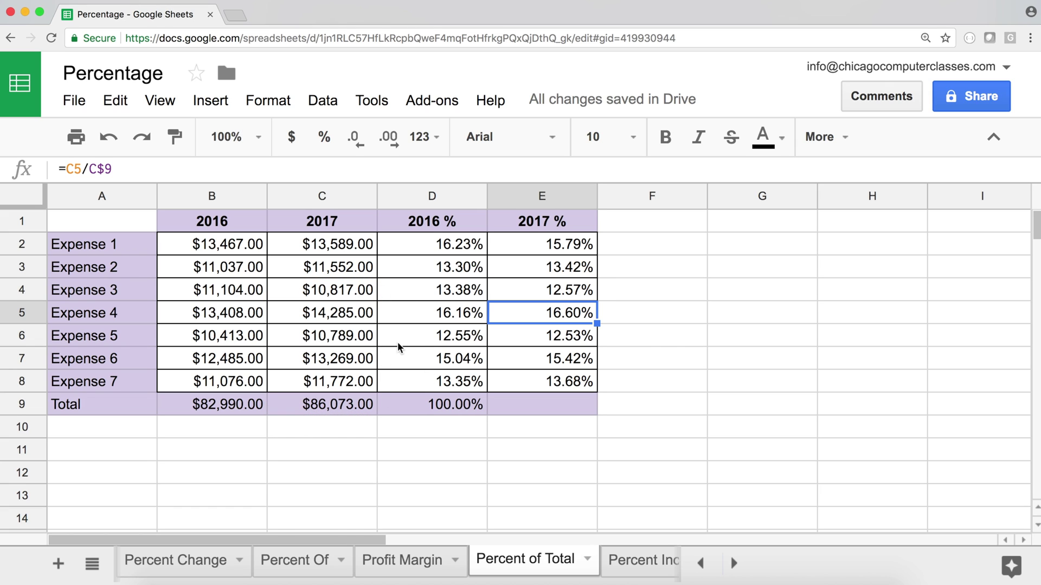
{"action": "double_click", "coordinate": [418, 353]}
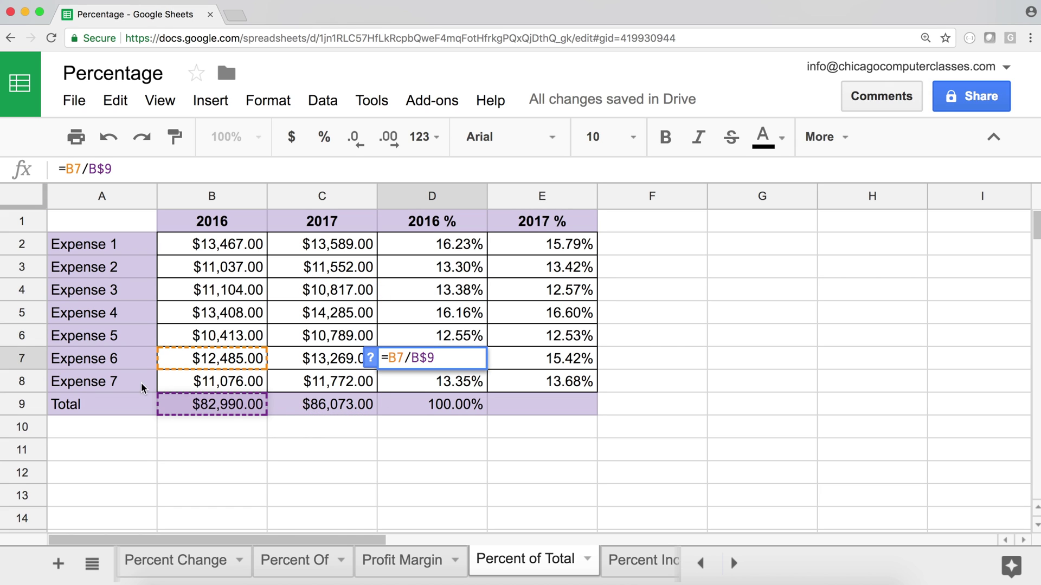
{"action": "key", "text": "Return"}
Copy the total formula from D9 across to E9 and check its summed range
{"action": "left_click", "coordinate": [403, 411]}
{"action": "left_click_drag", "start_coordinate": [487, 415], "coordinate": [545, 415]}
{"action": "left_click", "coordinate": [547, 406]}
{"action": "double_click", "coordinate": [548, 406]}
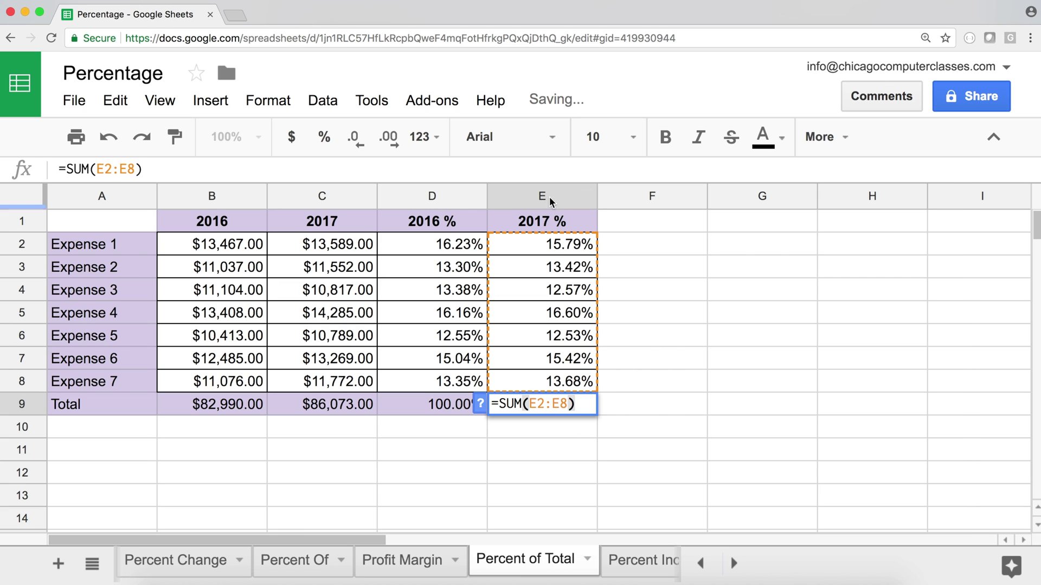
{"action": "key", "text": "Return"}
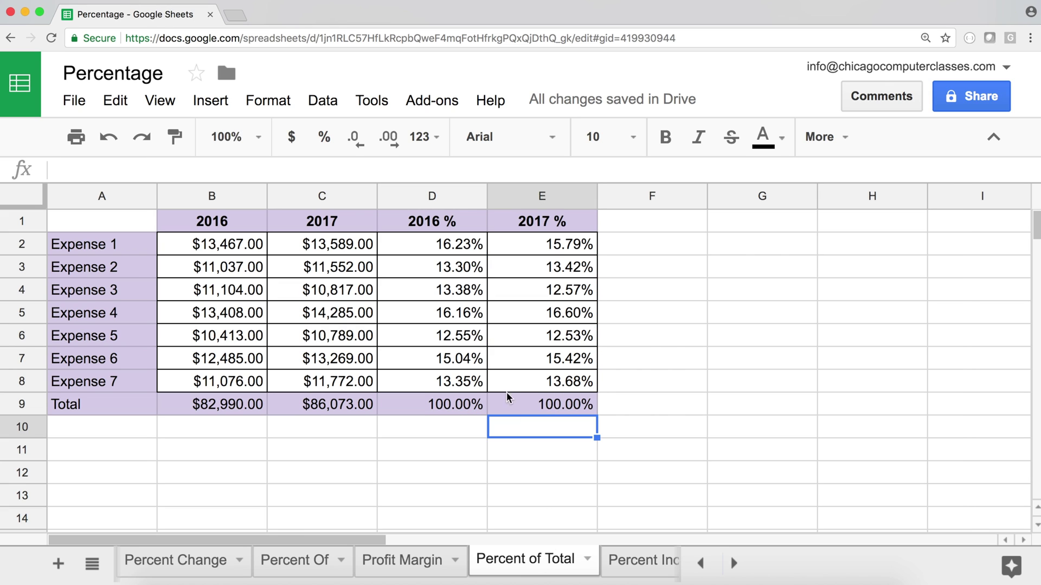
{"action": "left_click", "coordinate": [542, 244]}
{"action": "left_click", "coordinate": [616, 437]}
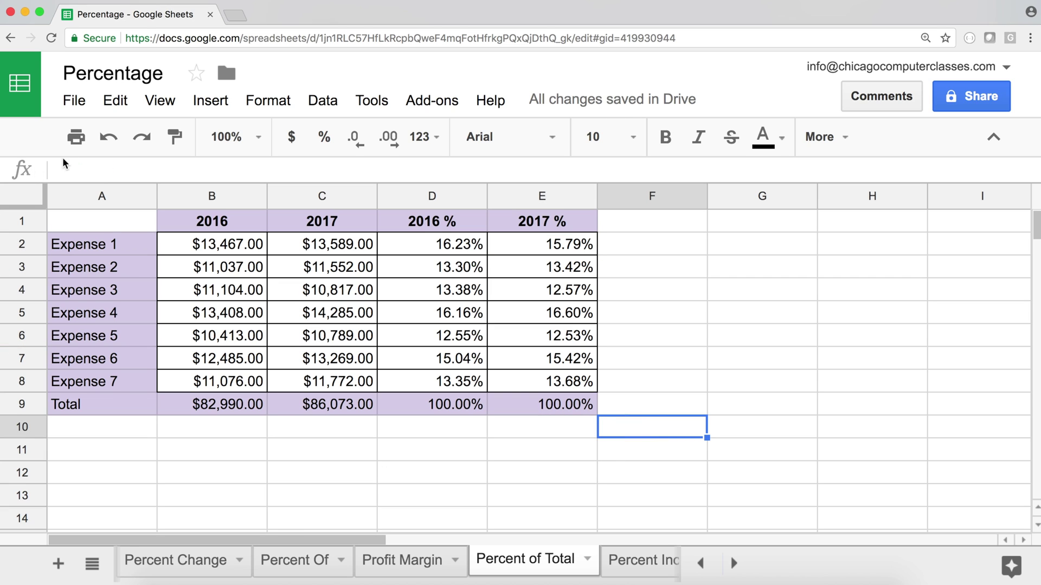
{"action": "left_click", "coordinate": [93, 221]}
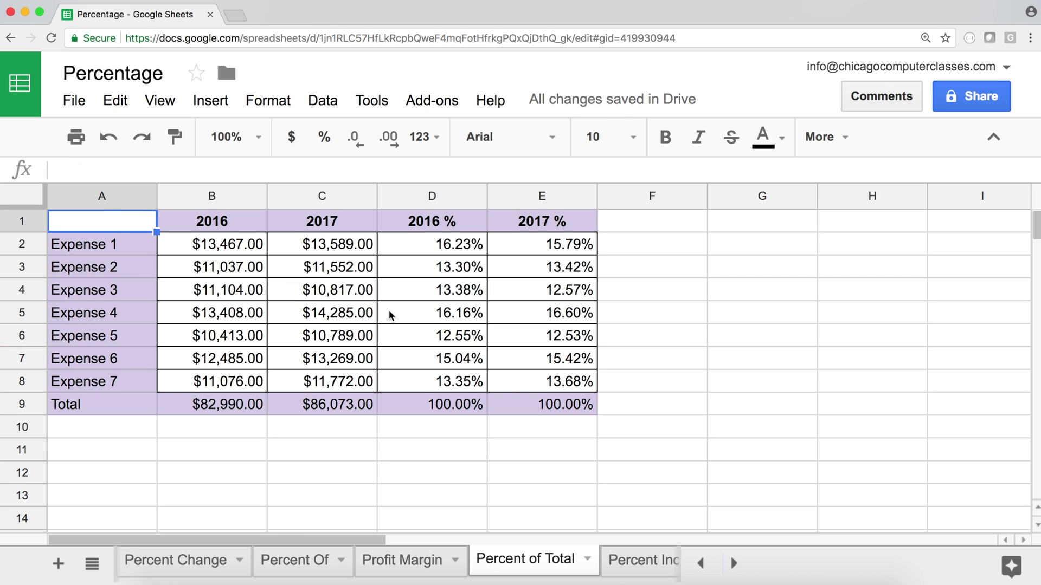
Open the Percent Increase sheet and look over the Current amounts and Increase percentages for Expenses 1 to 7
{"action": "left_click", "coordinate": [635, 567]}
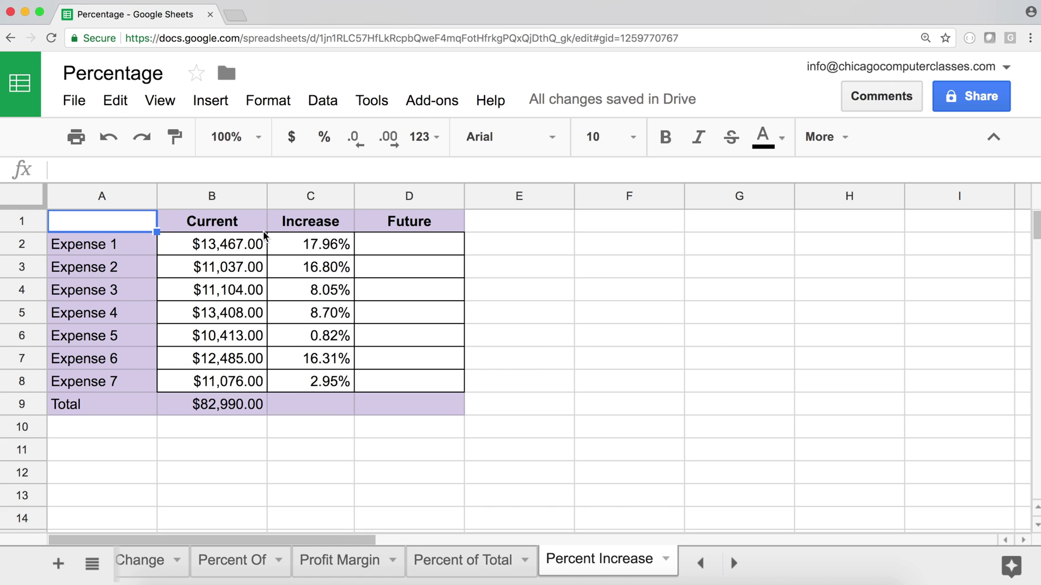
{"action": "left_click_drag", "start_coordinate": [248, 244], "coordinate": [239, 381]}
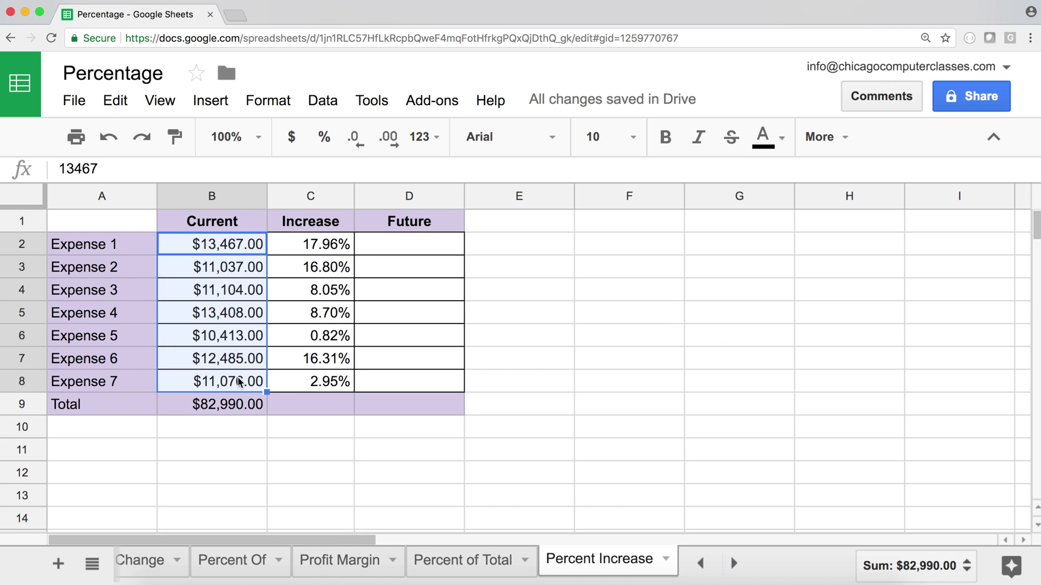
{"action": "left_click_drag", "start_coordinate": [336, 248], "coordinate": [336, 390]}
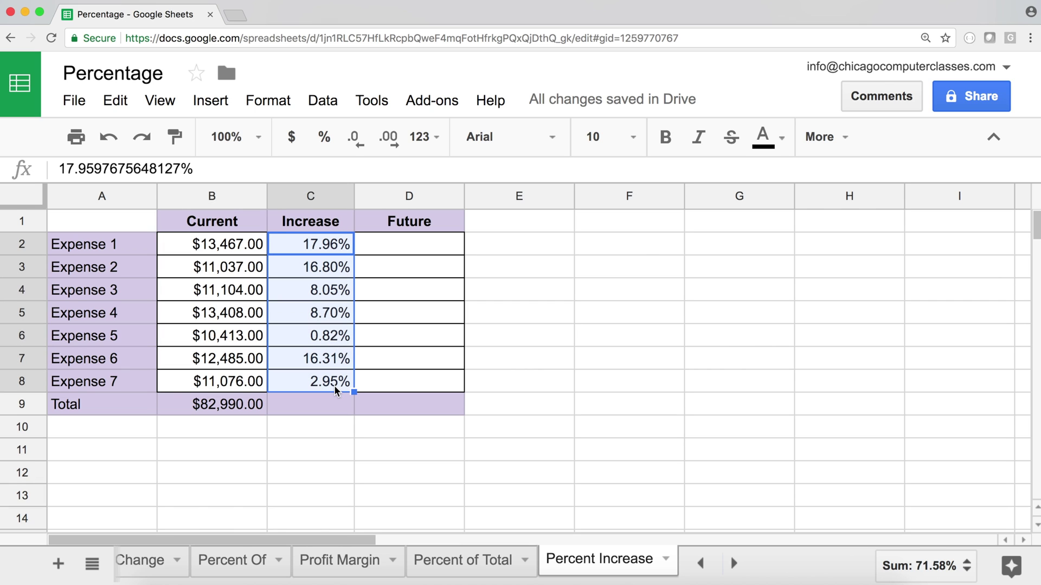
{"action": "left_click", "coordinate": [365, 240]}
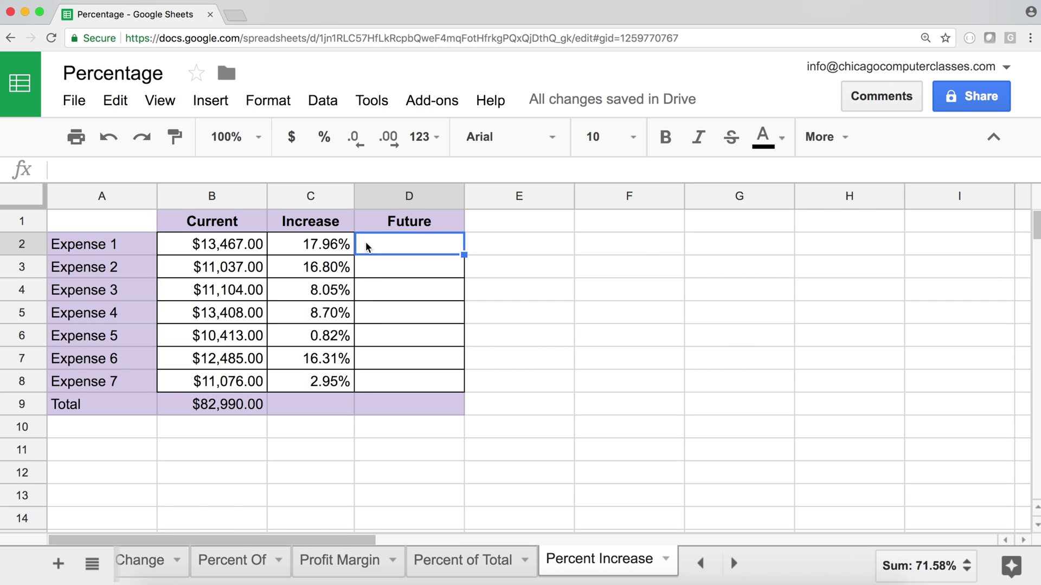
{"action": "left_click", "coordinate": [297, 246]}
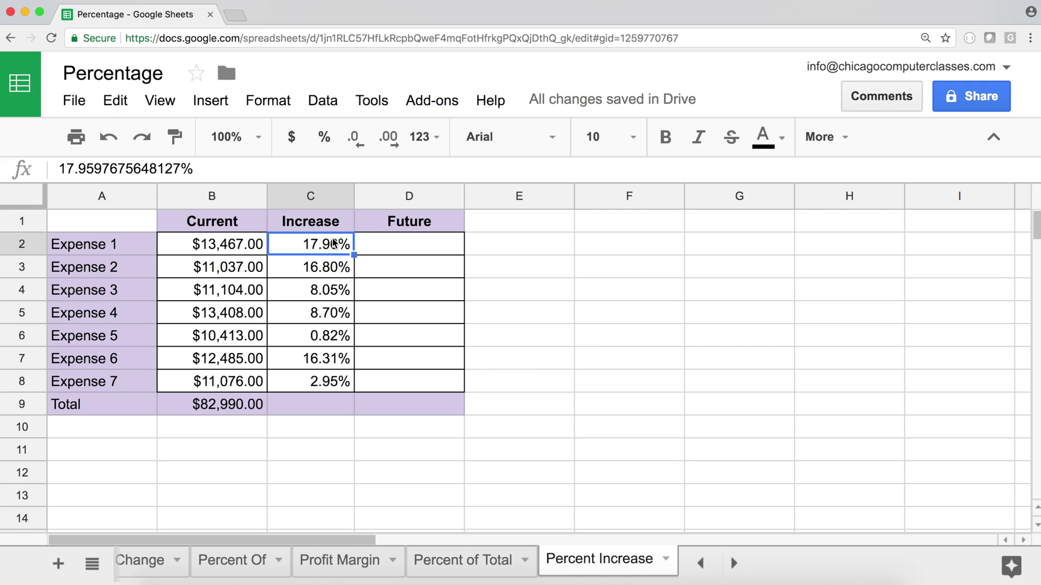
Enter =B2*C2 in the Future cell D2 for Expense 1 and review its Increase and Current source cells
{"action": "left_click", "coordinate": [394, 248]}
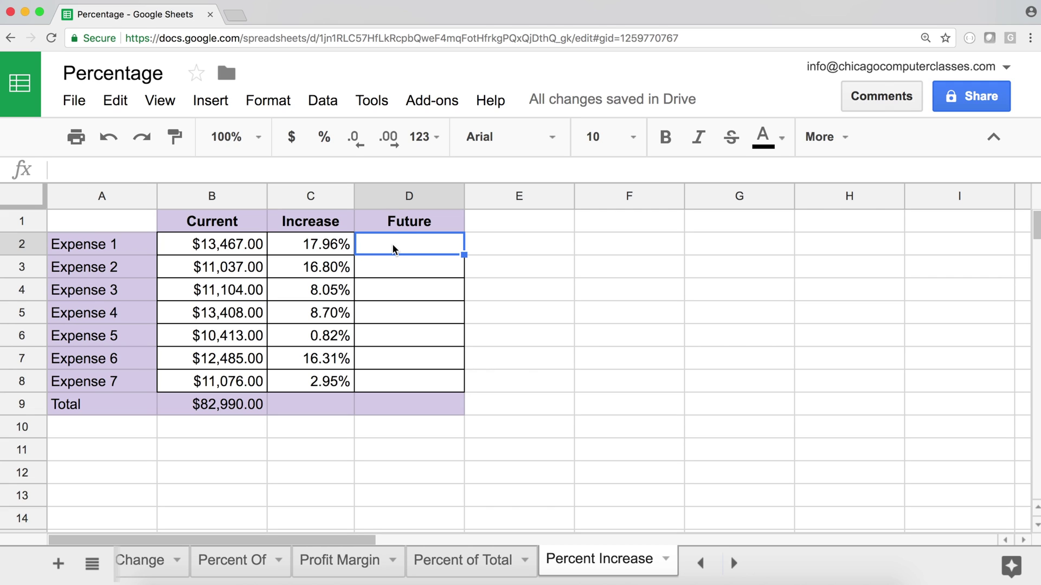
{"action": "type", "text": "="}
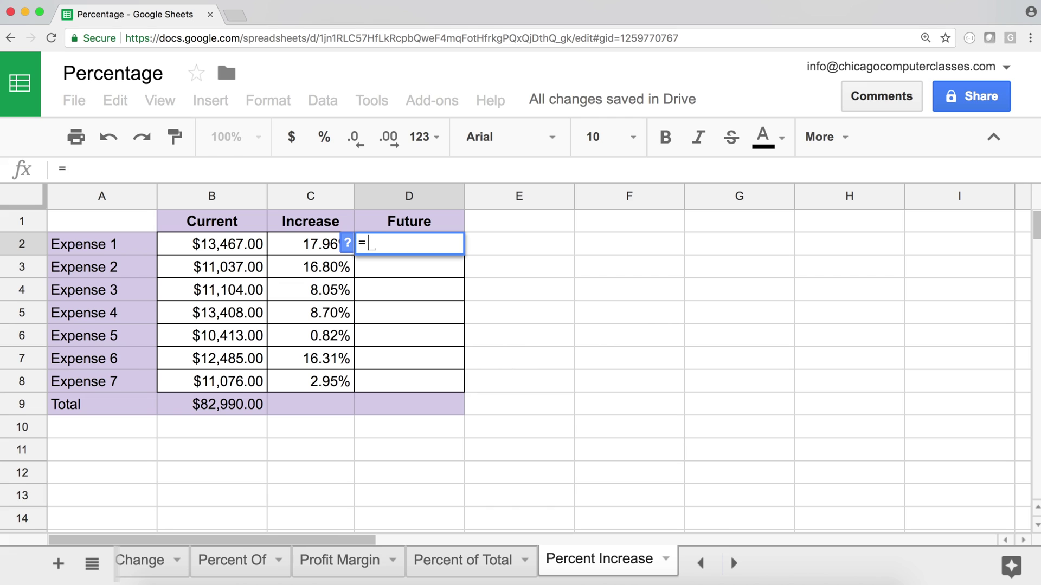
{"action": "left_click", "coordinate": [190, 248]}
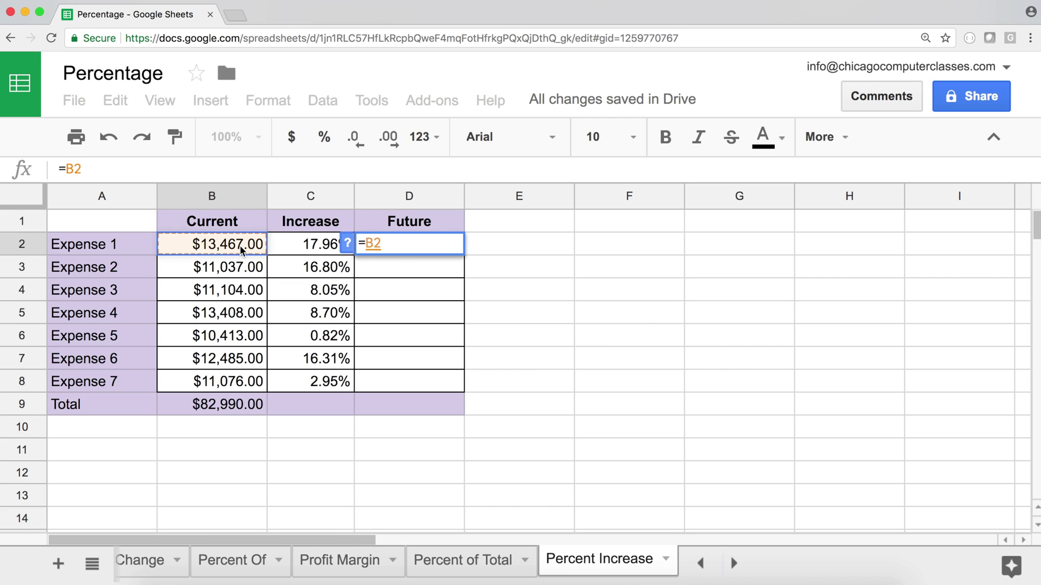
{"action": "type", "text": "*"}
{"action": "left_click", "coordinate": [311, 249]}
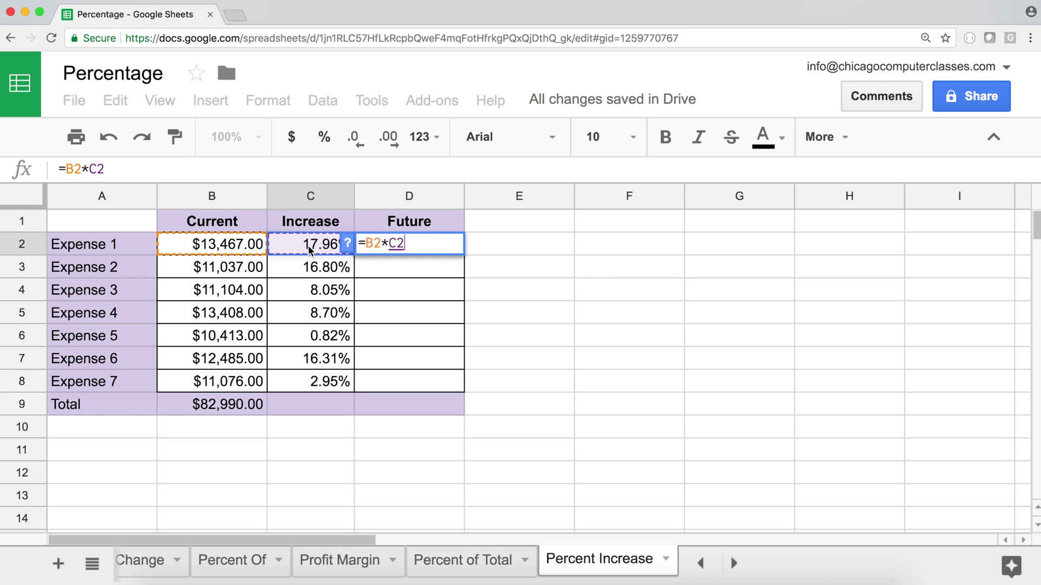
{"action": "key", "text": "Return"}
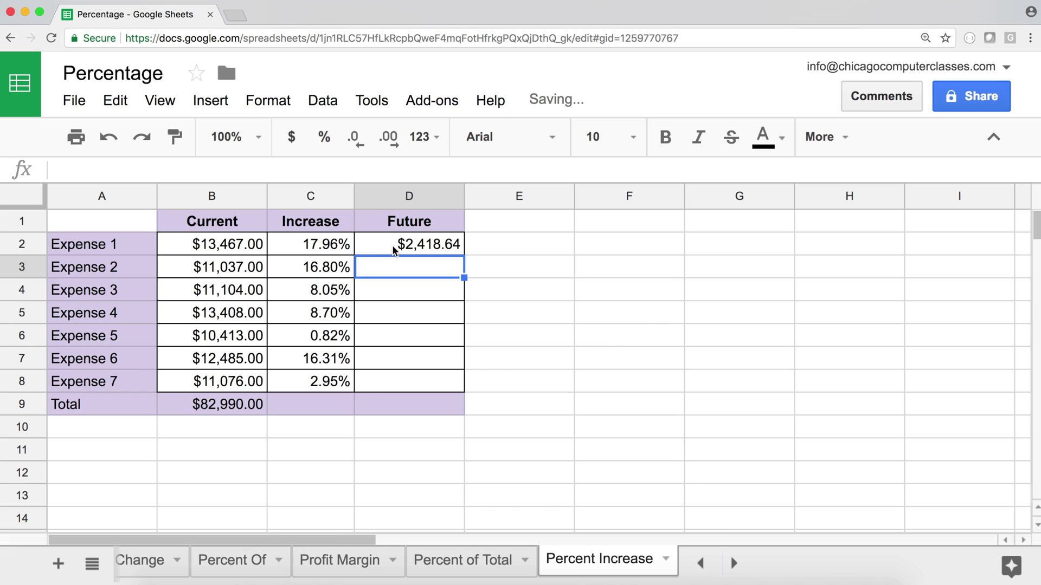
{"action": "left_click", "coordinate": [321, 248]}
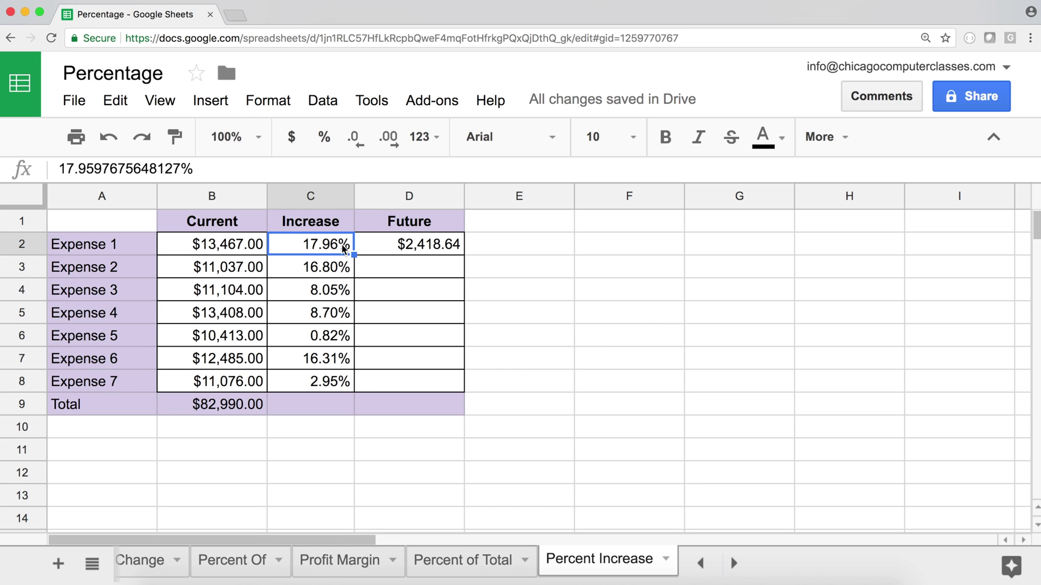
{"action": "left_click", "coordinate": [222, 251]}
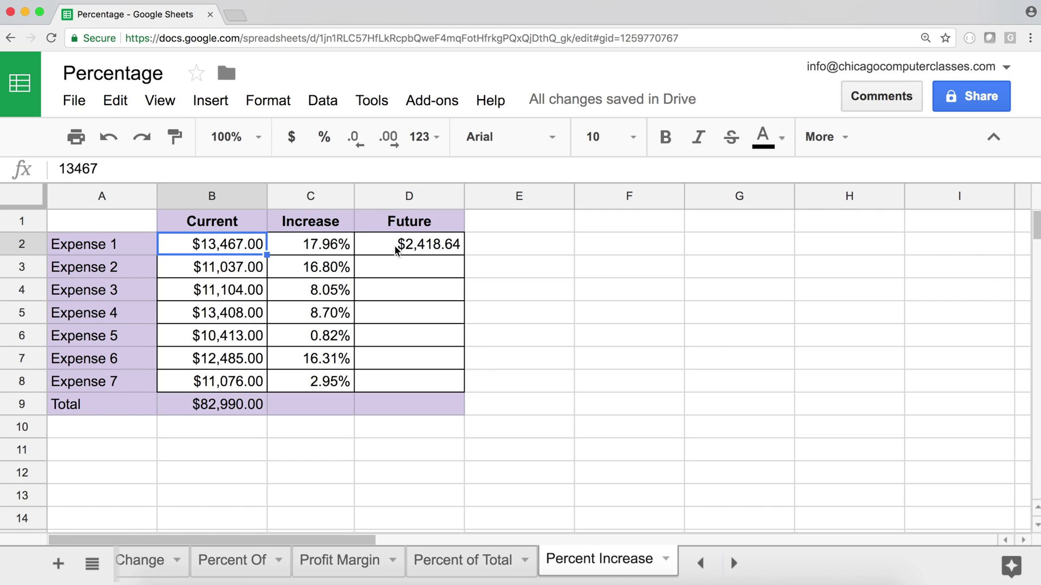
Extend the Future formula in D2 to =B2*C2+B2 and fill it down to D8
{"action": "left_click", "coordinate": [436, 249]}
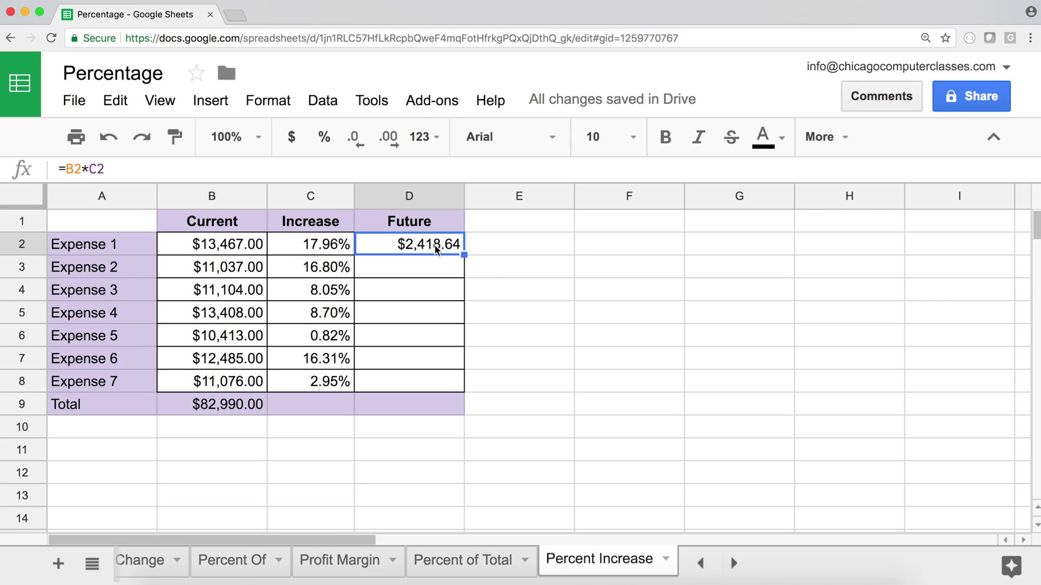
{"action": "left_click", "coordinate": [223, 245]}
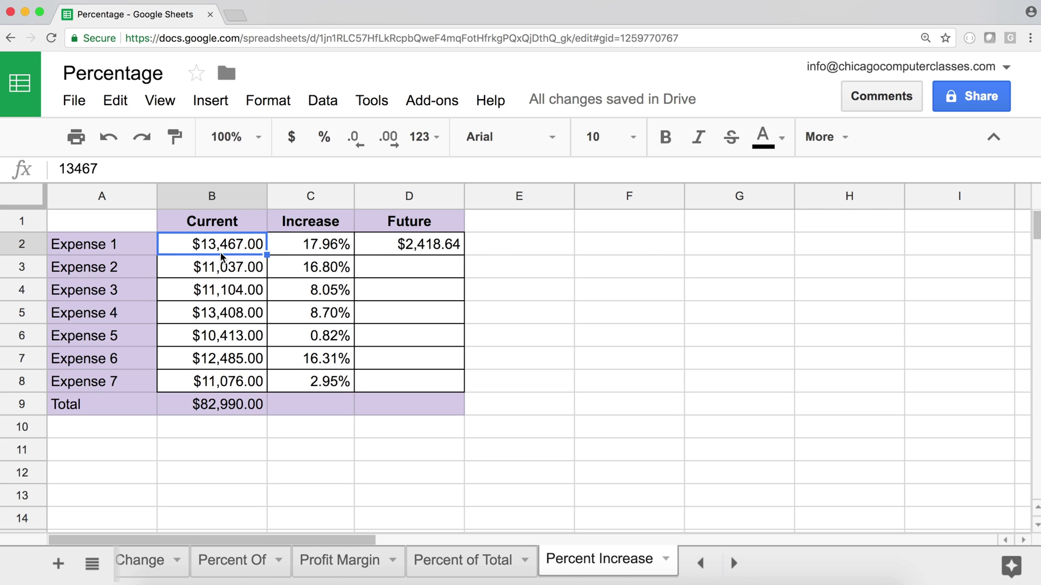
{"action": "double_click", "coordinate": [422, 243]}
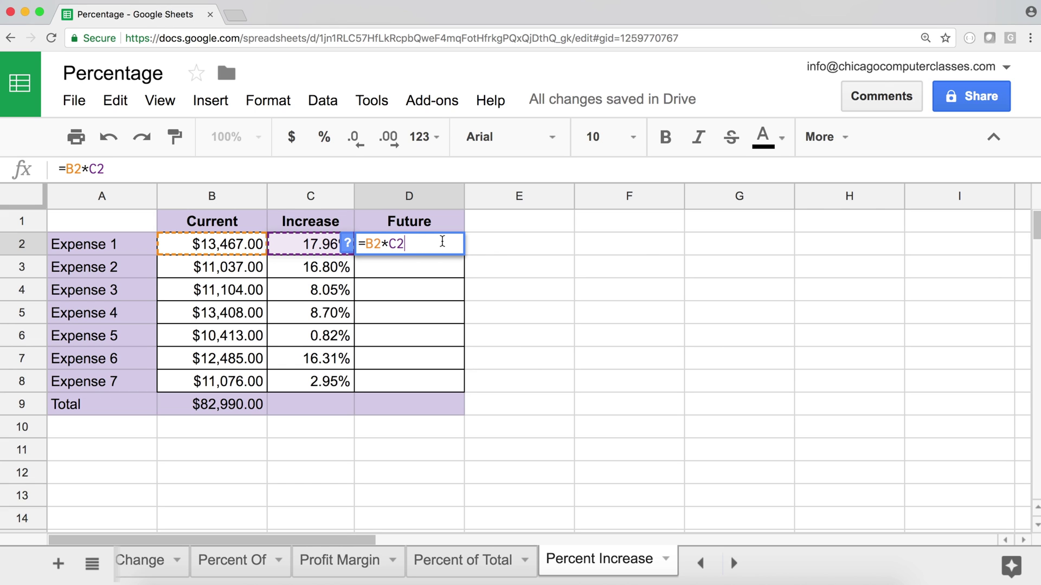
{"action": "type", "text": "+"}
{"action": "left_click", "coordinate": [215, 245]}
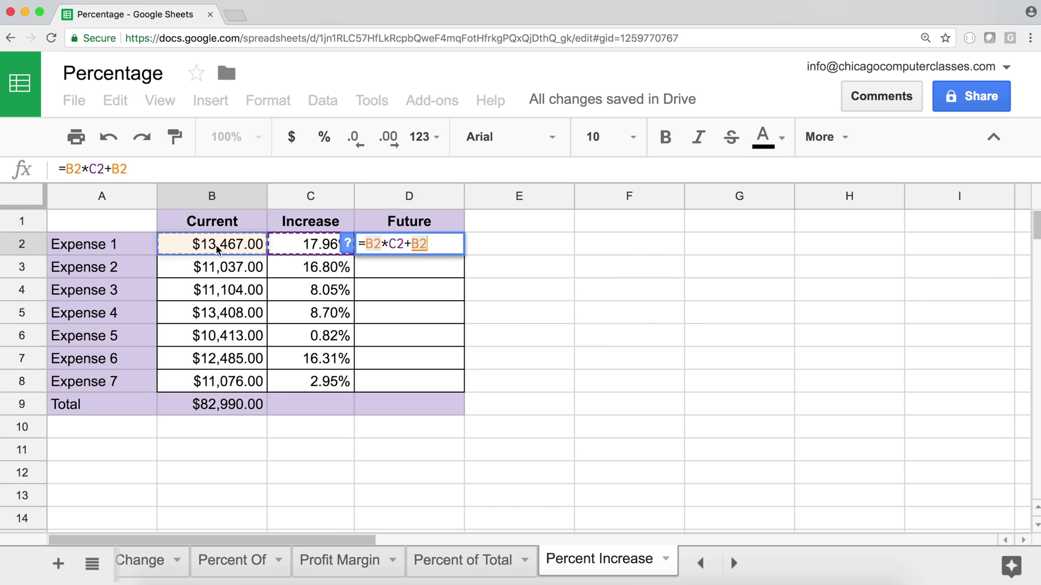
{"action": "key", "text": "Return"}
{"action": "left_click", "coordinate": [407, 245]}
{"action": "left_click_drag", "start_coordinate": [464, 254], "coordinate": [447, 386]}
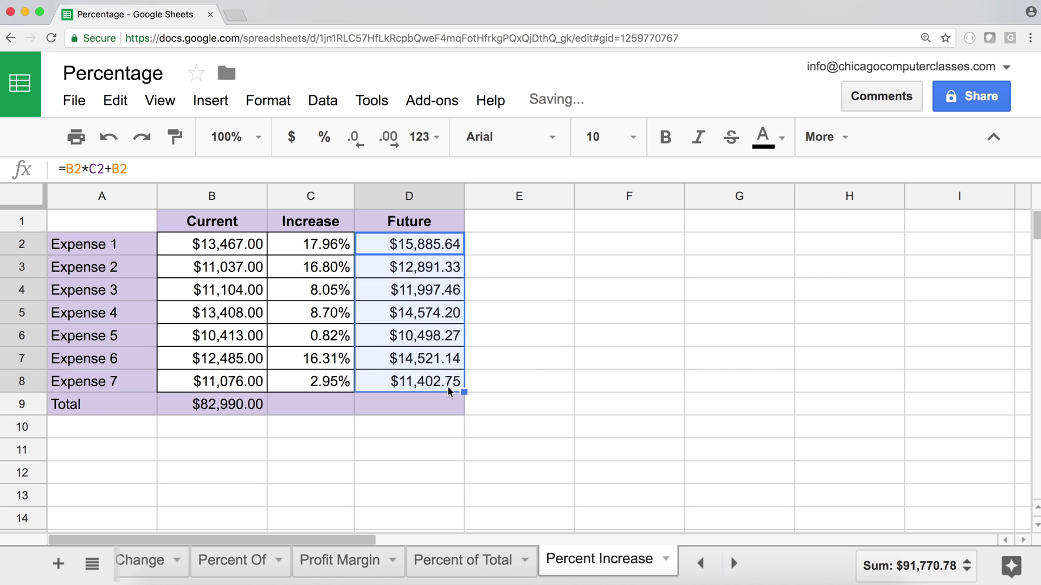
Check the cell references of the Future formulas in D2, D4 and D6
{"action": "double_click", "coordinate": [426, 243]}
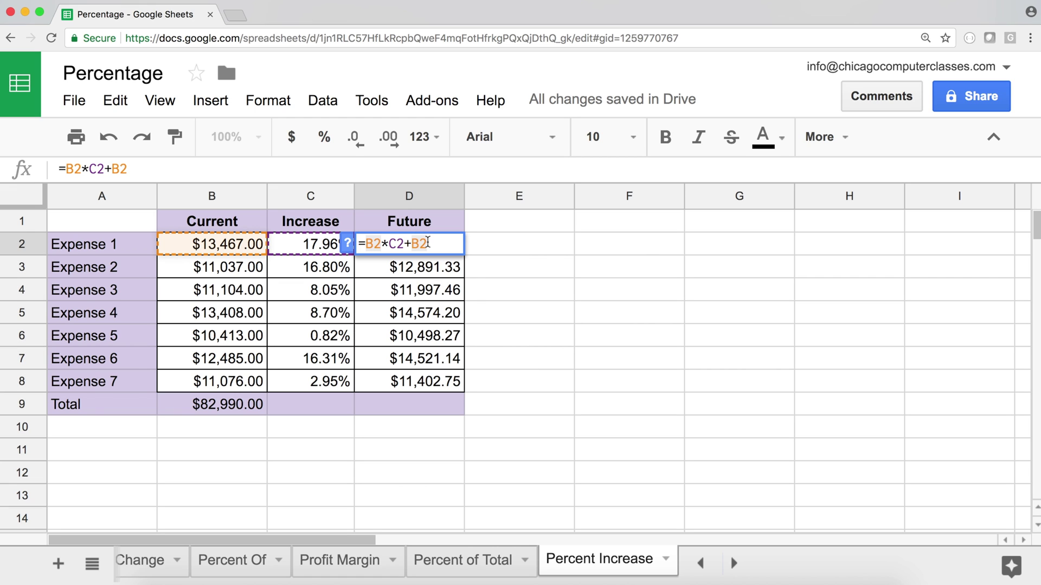
{"action": "key", "text": "Return"}
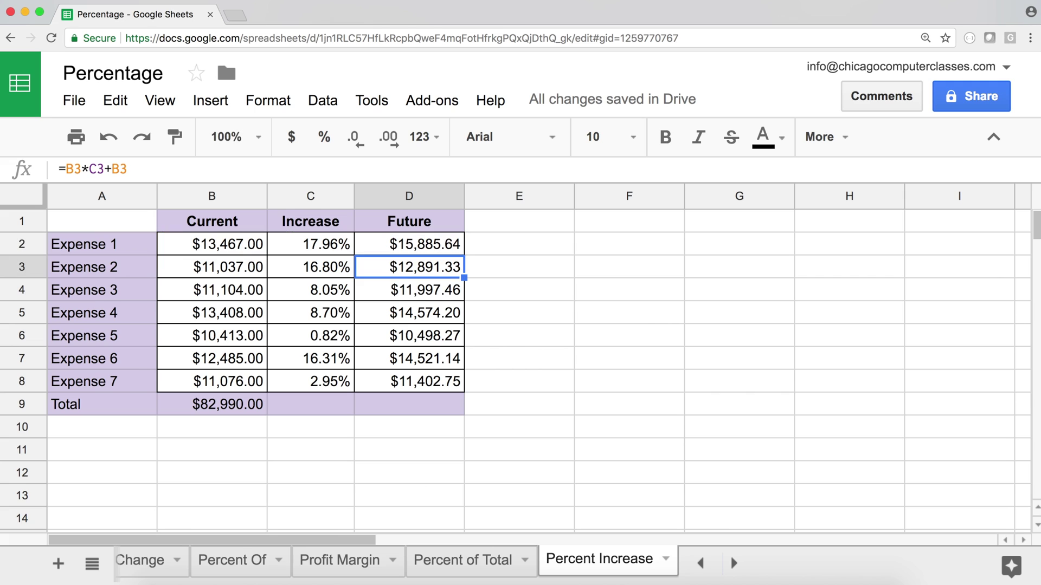
{"action": "double_click", "coordinate": [409, 293]}
{"action": "key", "text": "Return"}
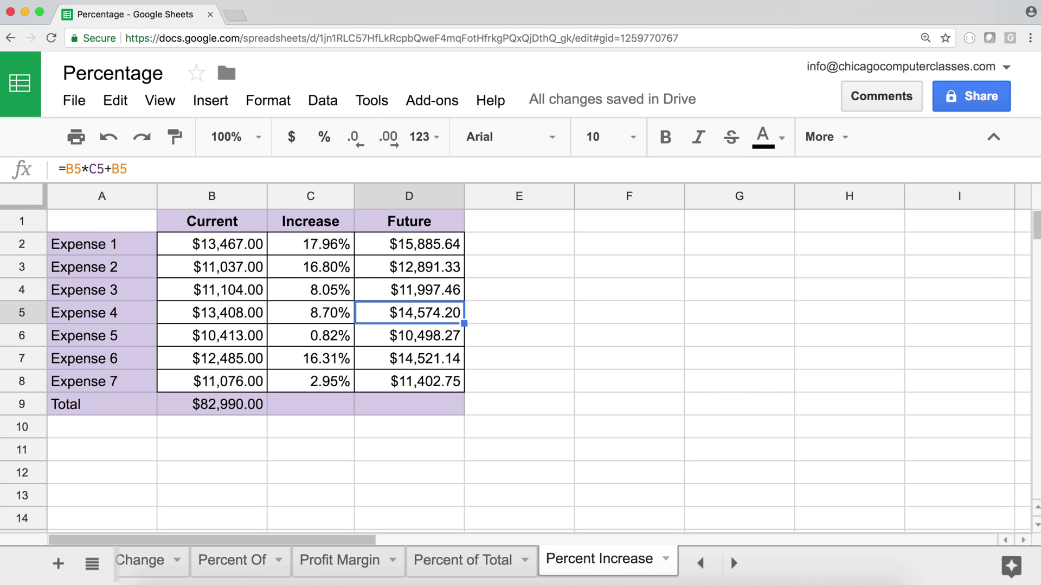
{"action": "double_click", "coordinate": [412, 344]}
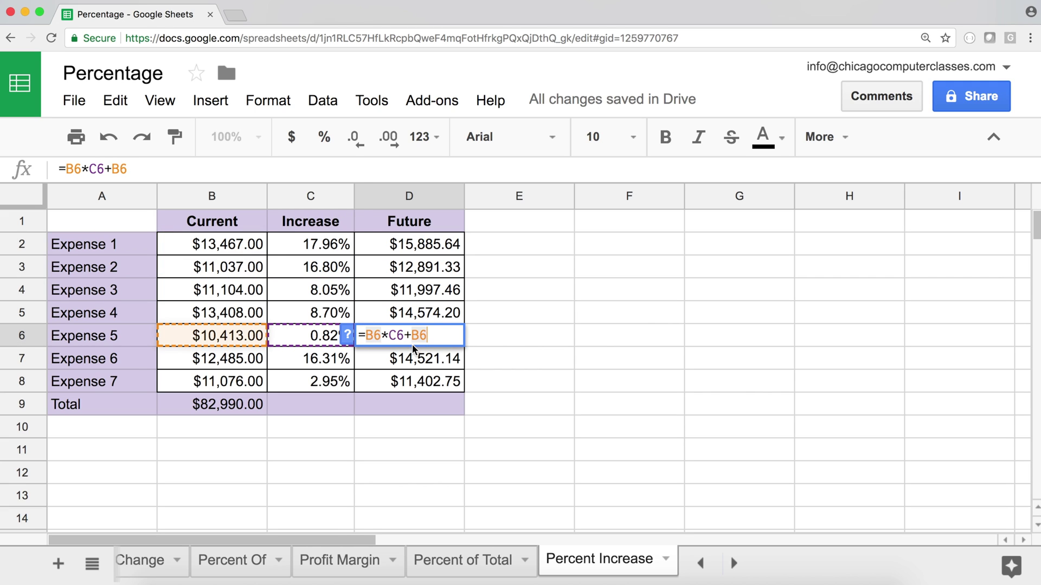
{"action": "key", "text": "Return"}
Replace the Future formula for Expense 1 in D2 with =B2*(1+C2)
{"action": "left_click", "coordinate": [423, 245]}
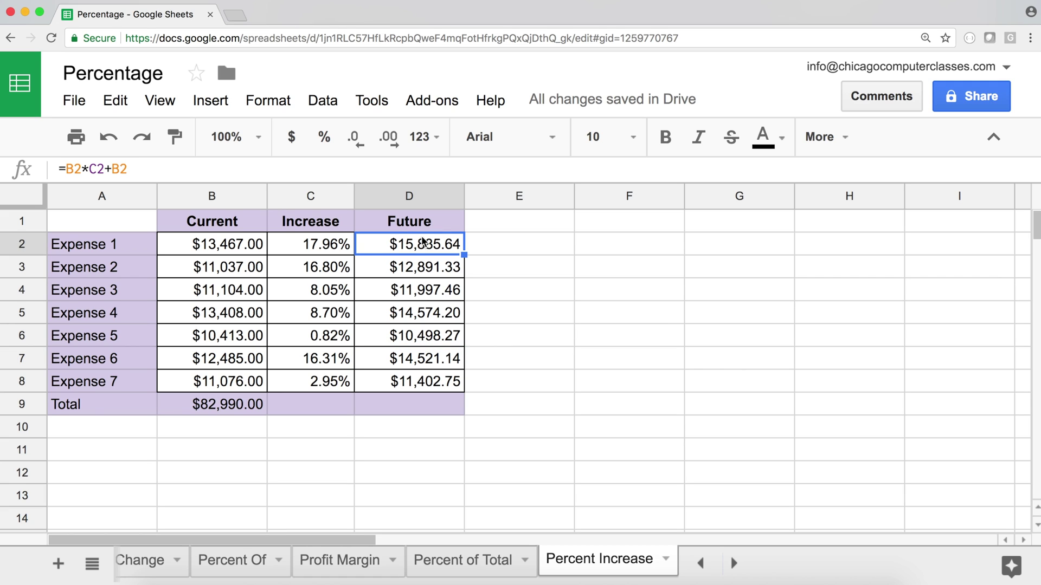
{"action": "type", "text": "="}
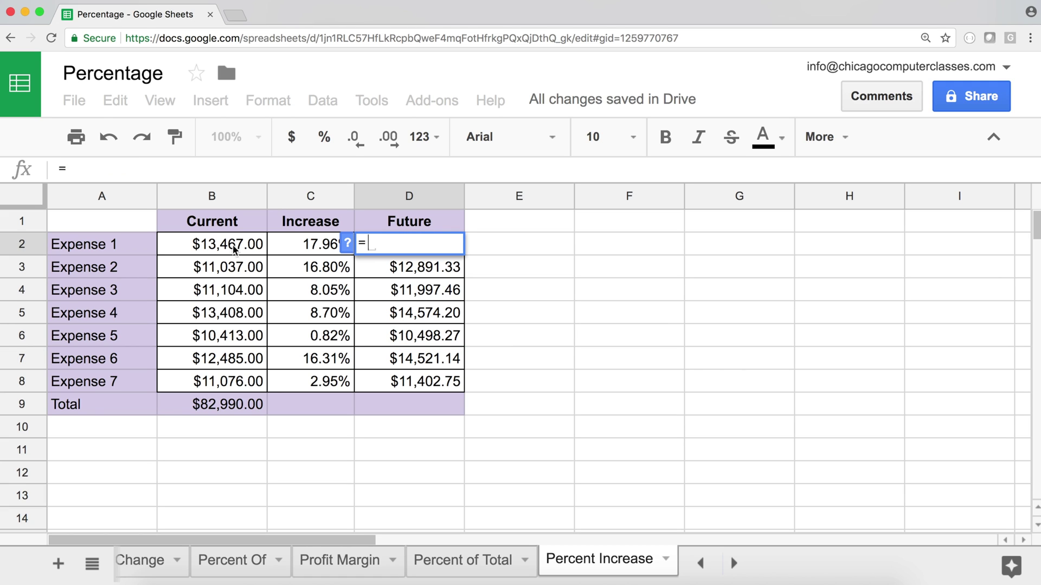
{"action": "left_click", "coordinate": [226, 247]}
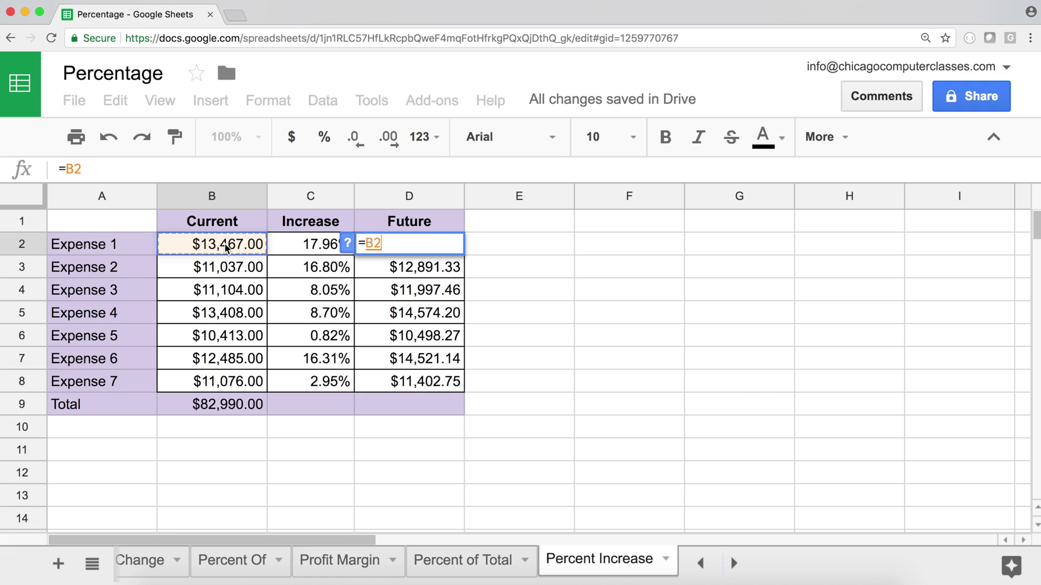
{"action": "type", "text": "*"}
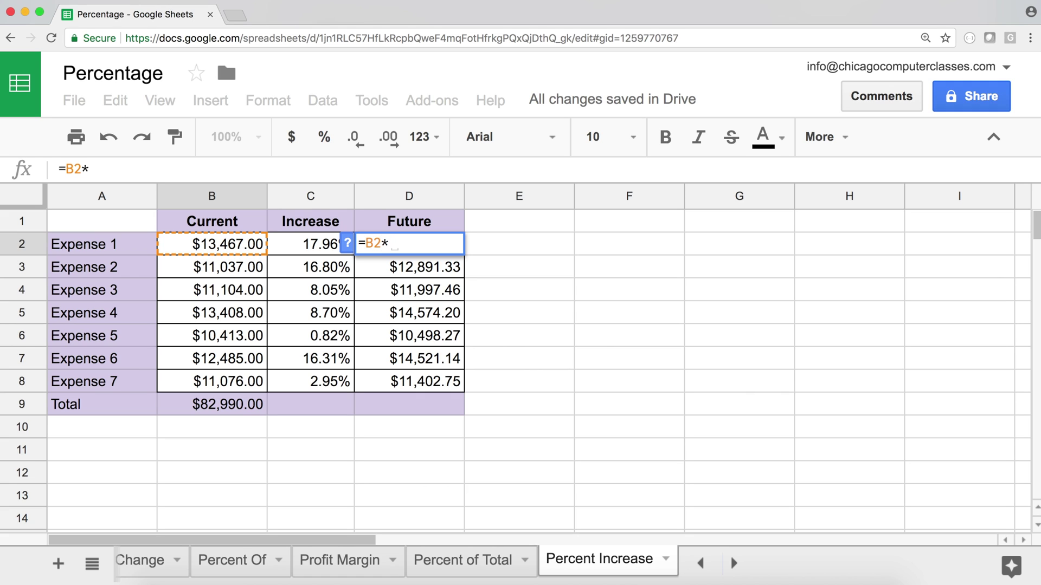
{"action": "type", "text": "(1+"}
{"action": "left_click", "coordinate": [317, 249]}
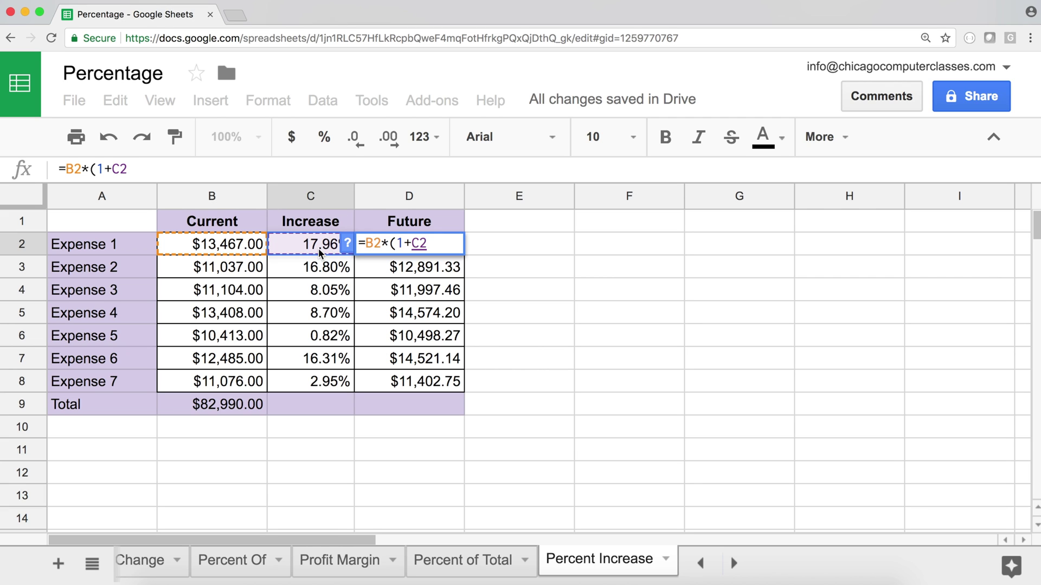
{"action": "type", "text": ")"}
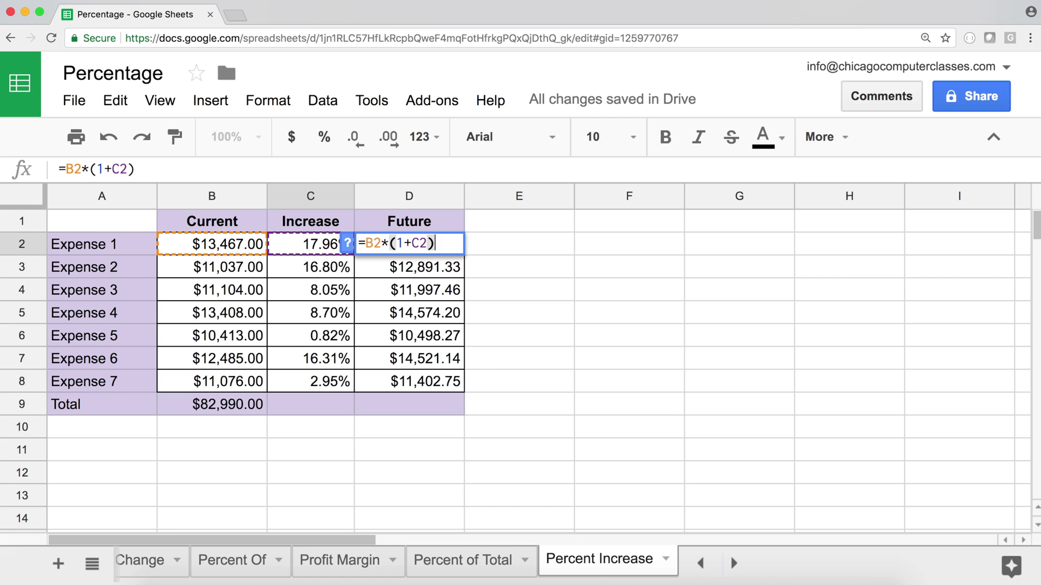
{"action": "key", "text": "Return"}
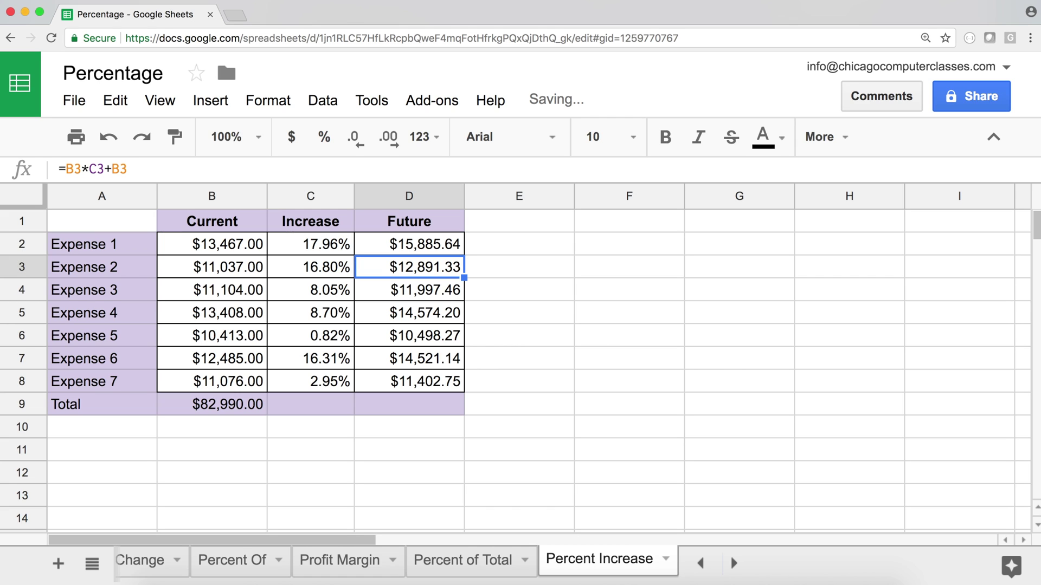
Fill the D2 formula down to D8 for the remaining expenses and inspect its references in D2
{"action": "left_click", "coordinate": [439, 243]}
{"action": "left_click_drag", "start_coordinate": [464, 254], "coordinate": [463, 391]}
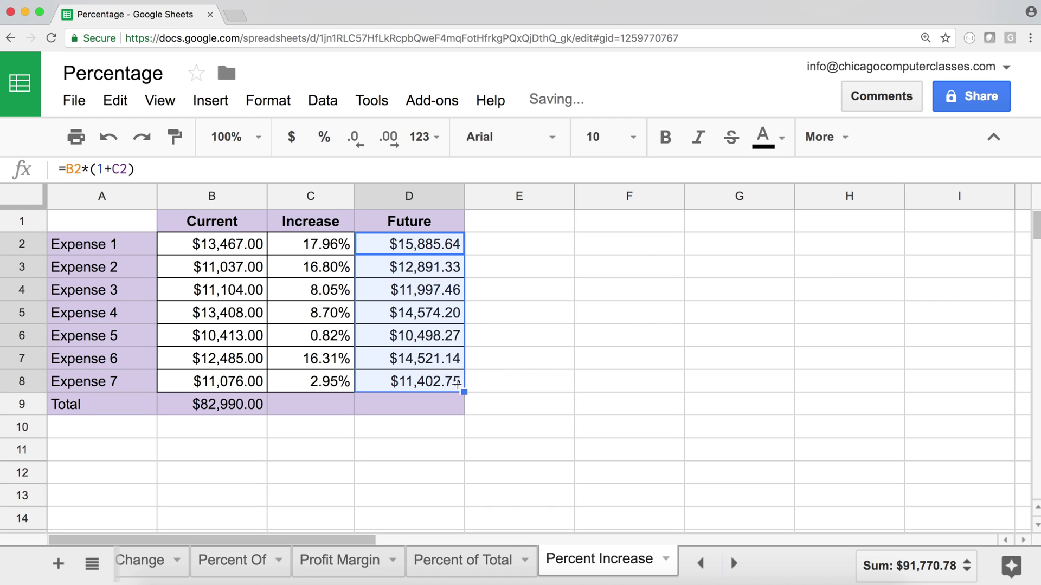
{"action": "double_click", "coordinate": [415, 240]}
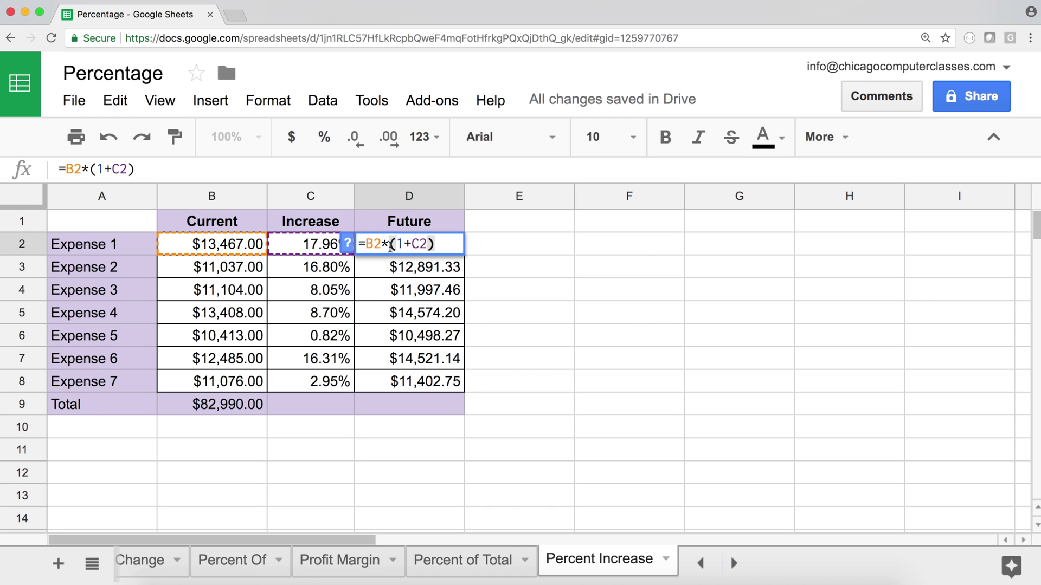
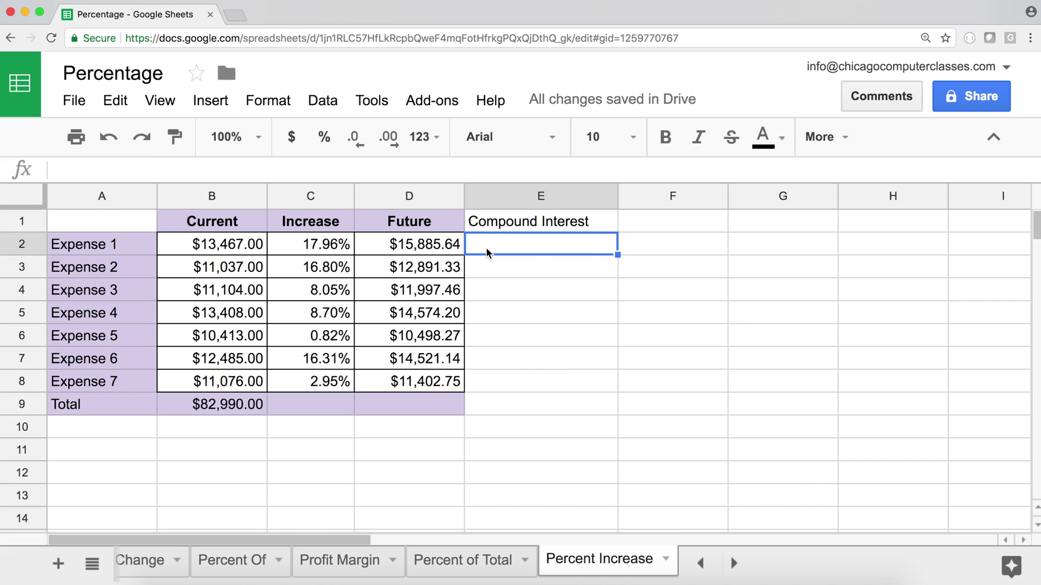
Review the Current, Increase and Future cells of Expense 1 beside the empty Compound Interest cell E2
{"action": "left_click", "coordinate": [275, 248]}
{"action": "left_click", "coordinate": [237, 248]}
{"action": "left_click", "coordinate": [321, 249]}
{"action": "left_click", "coordinate": [405, 247]}
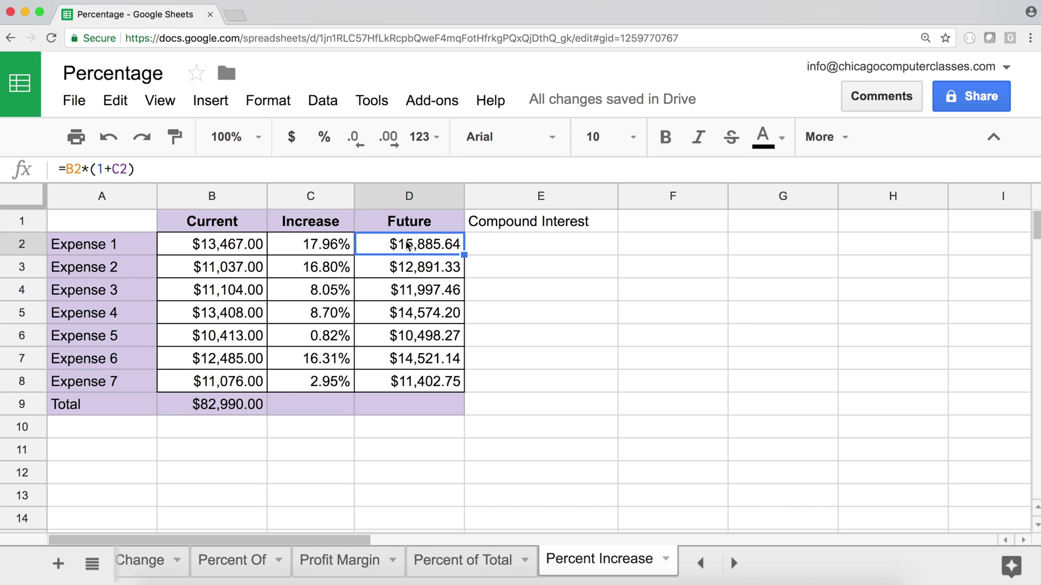
{"action": "left_click", "coordinate": [484, 247]}
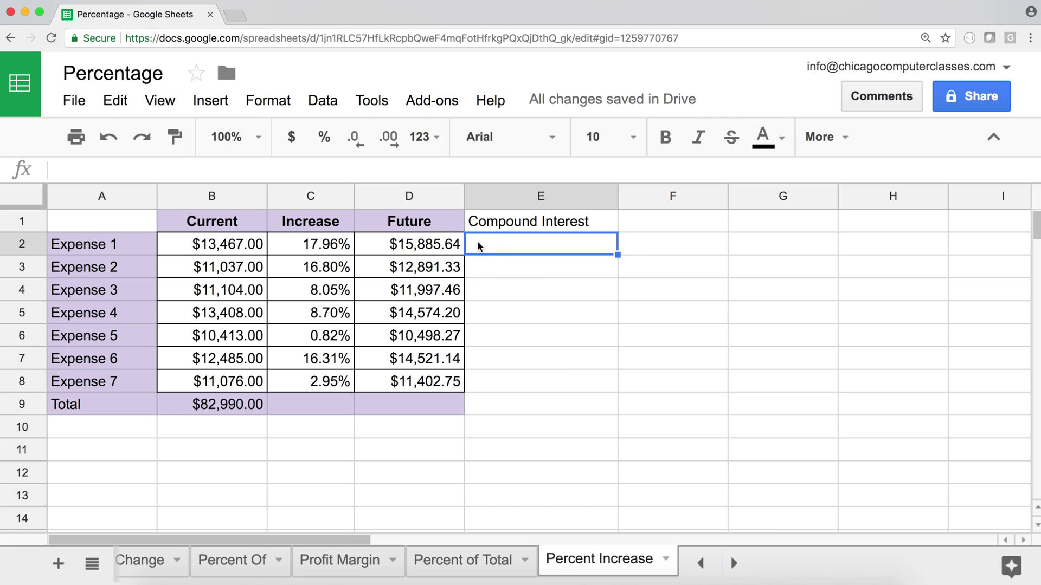
{"action": "left_click", "coordinate": [422, 246]}
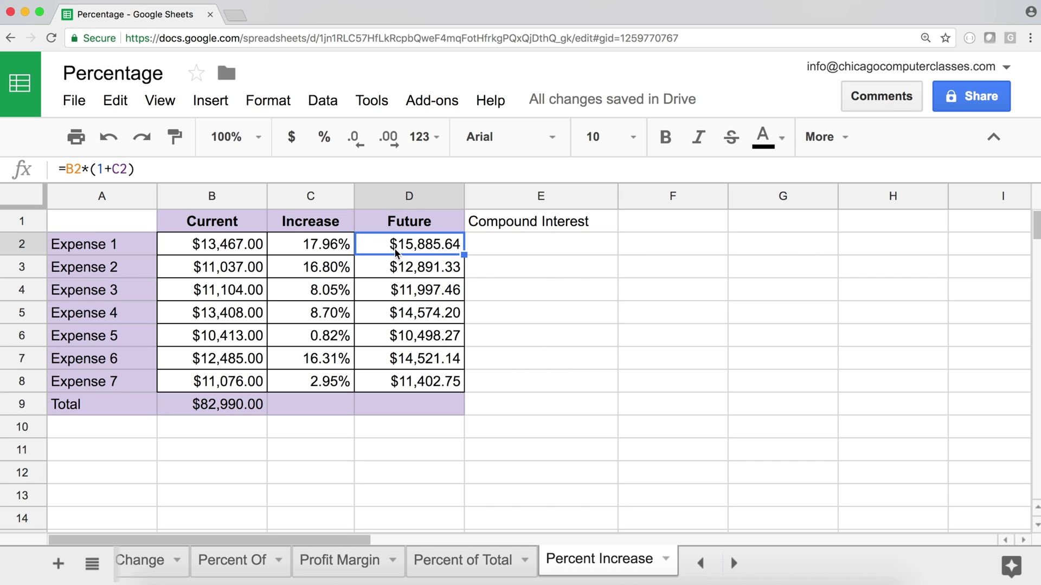
{"action": "left_click", "coordinate": [315, 247]}
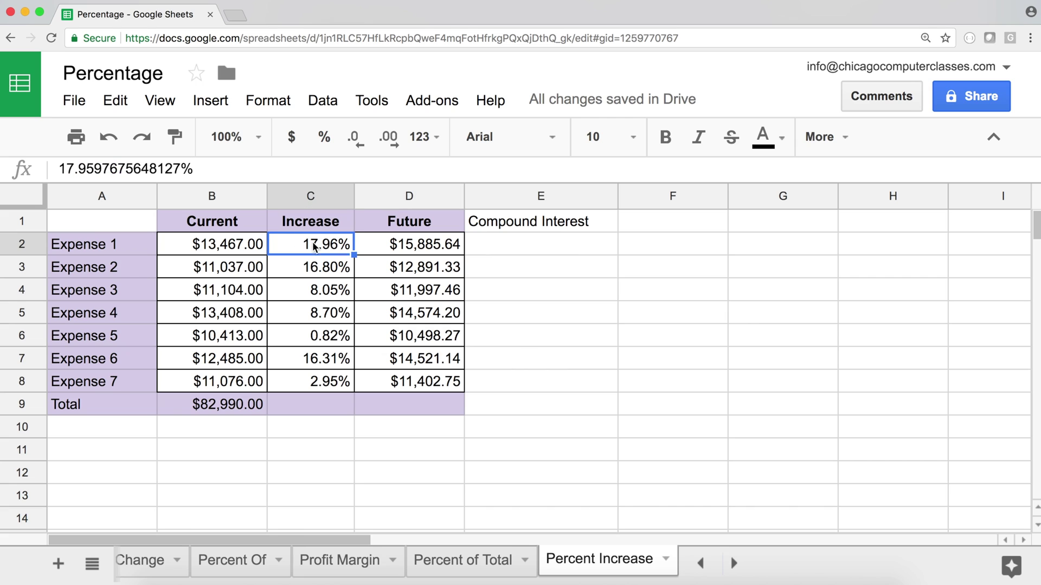
Enter =D2*(1+C2) in the Compound Interest cell E2 for Expense 1
{"action": "left_click", "coordinate": [503, 245]}
{"action": "type", "text": "="}
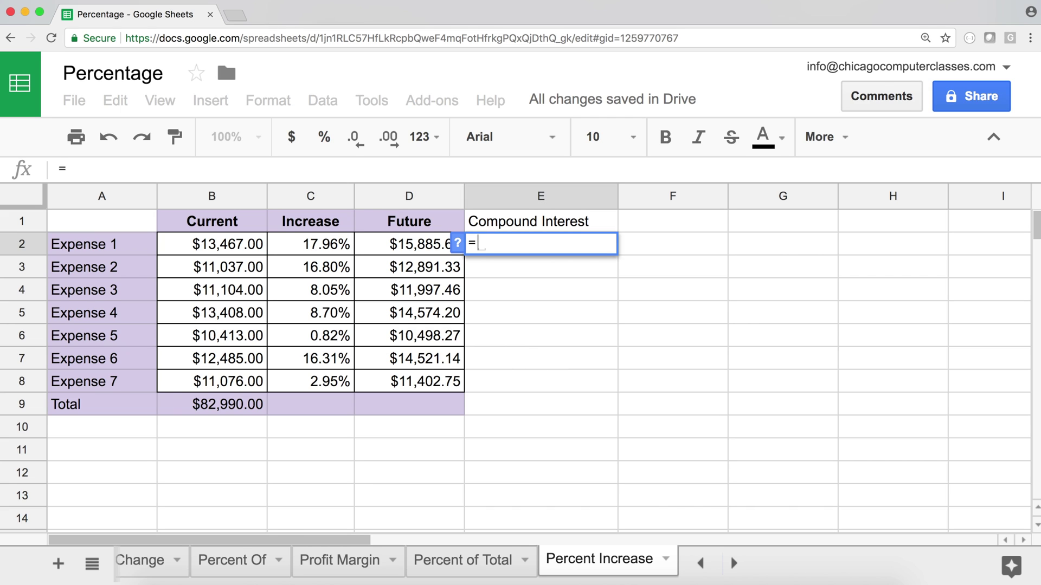
{"action": "left_click", "coordinate": [417, 246]}
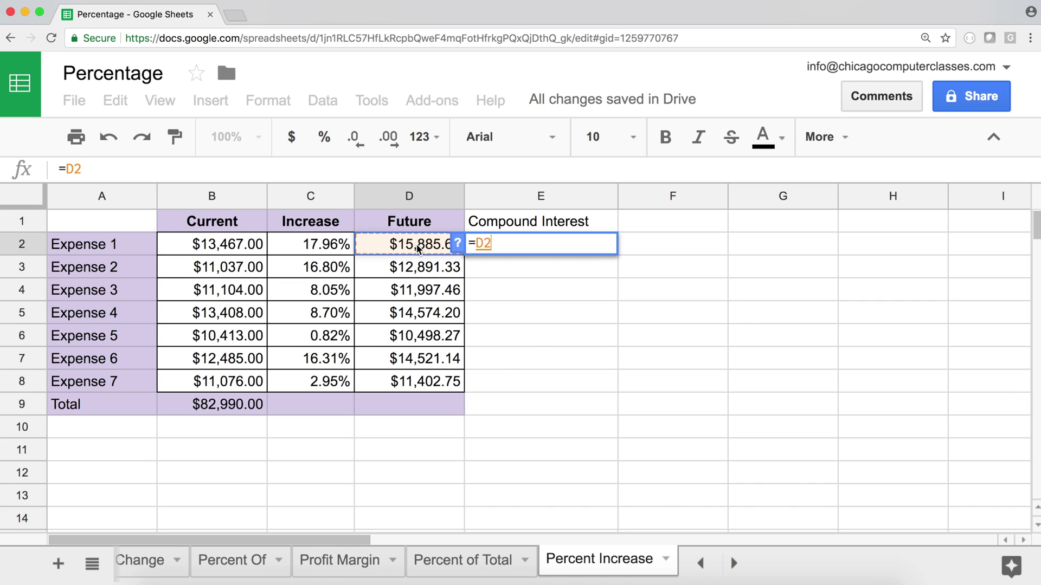
{"action": "type", "text": "*(1+"}
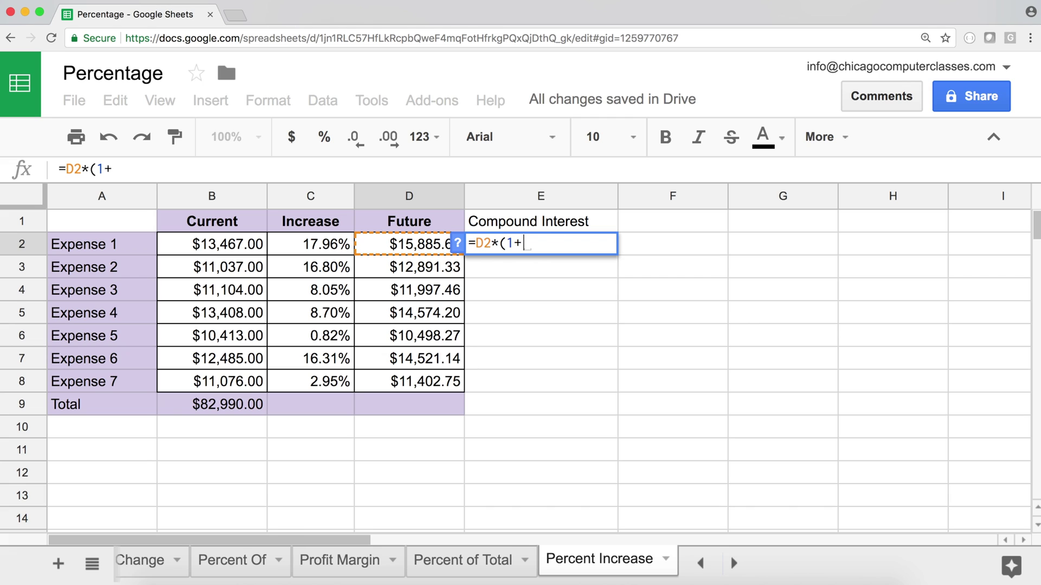
{"action": "left_click", "coordinate": [328, 249]}
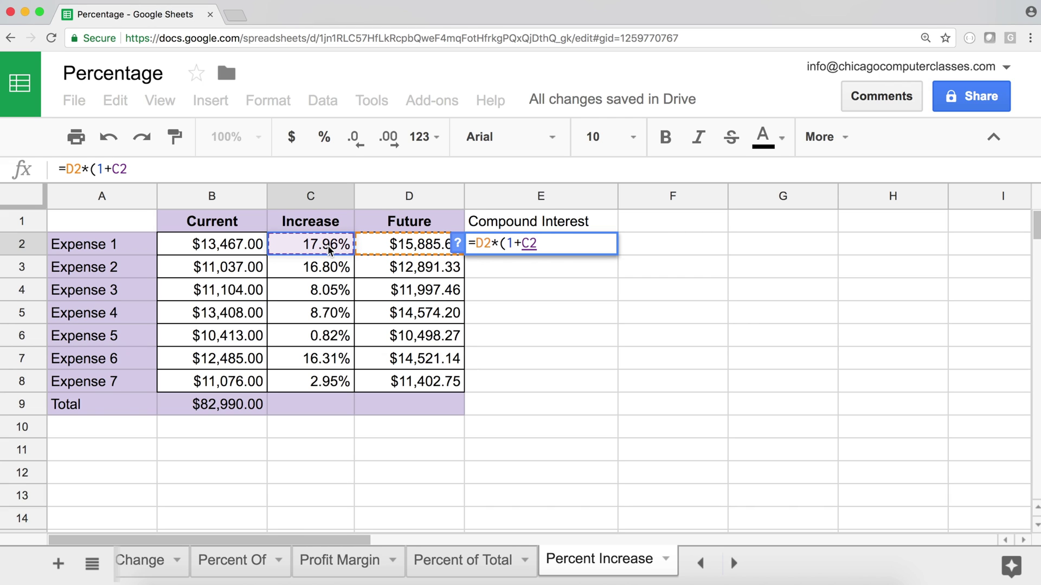
{"action": "type", "text": ")"}
{"action": "key", "text": "Return"}
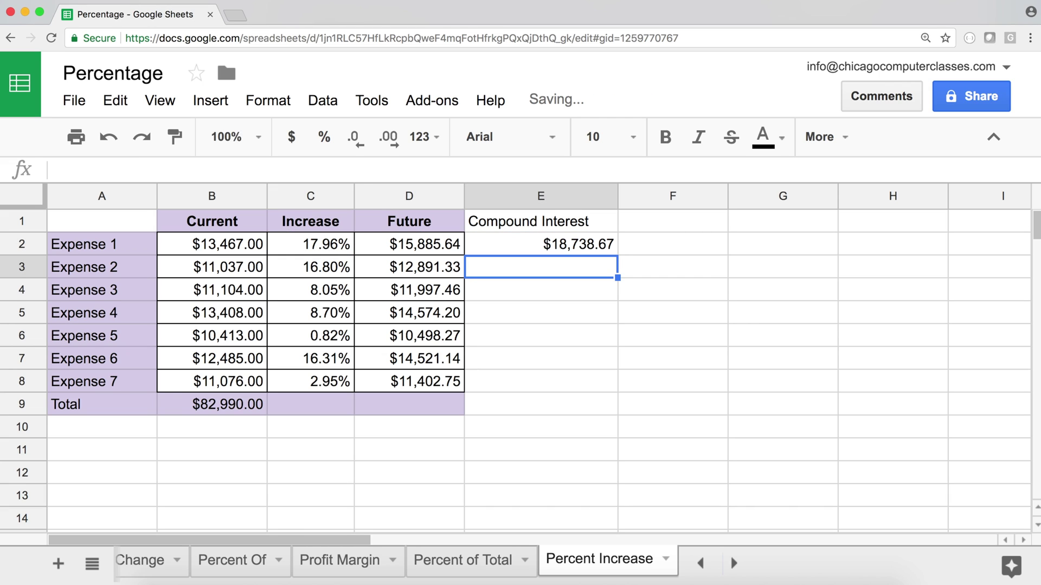
Fill the Compound Interest formula from E2 down to E8 and recheck E2
{"action": "left_click", "coordinate": [590, 249]}
{"action": "left_click_drag", "start_coordinate": [618, 255], "coordinate": [605, 391]}
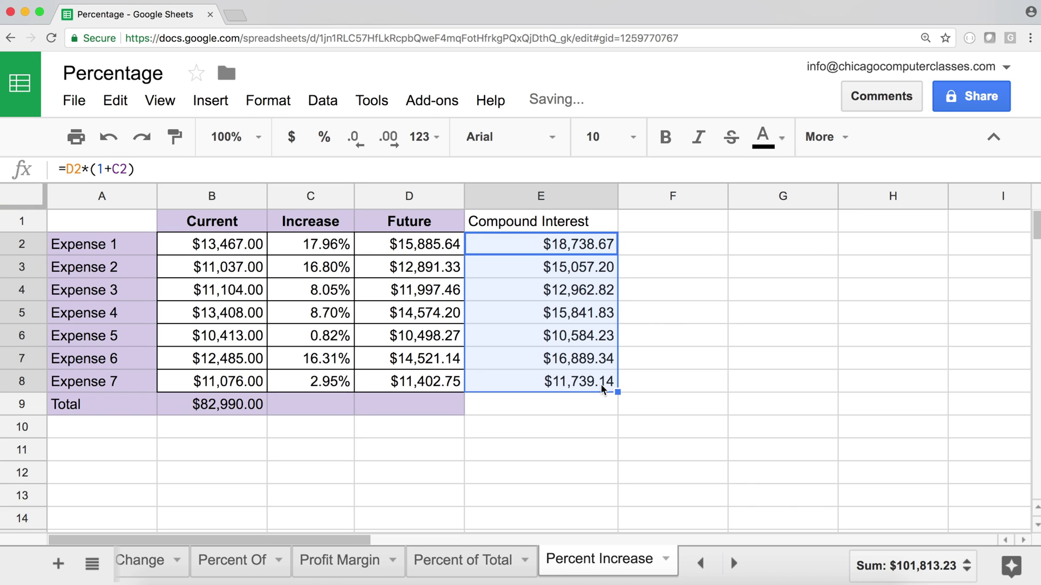
{"action": "left_click", "coordinate": [597, 245]}
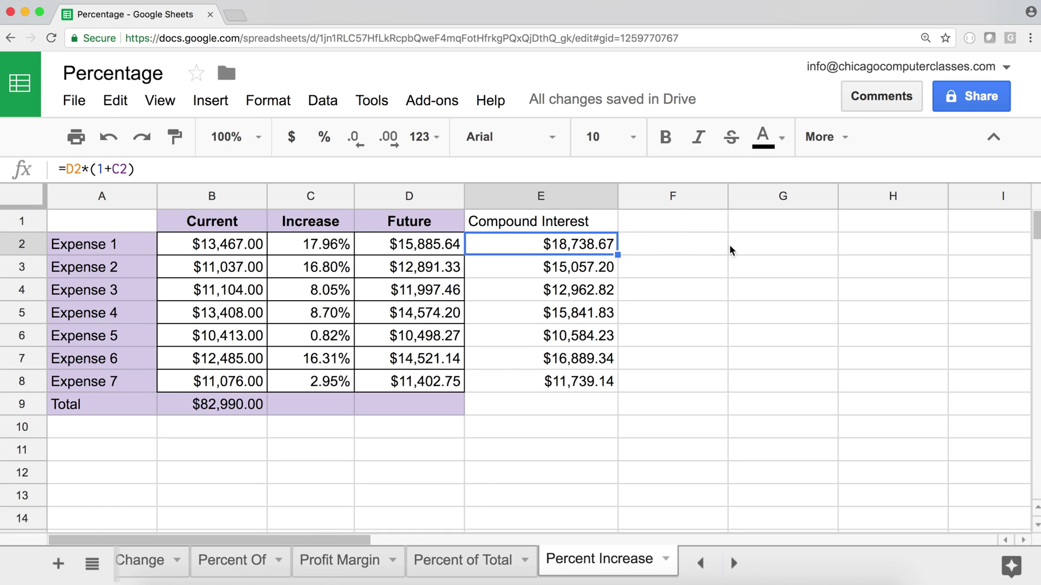
Enter =B2*(1+C2)^2 in cell G2 to compound Expense 1's current amount over two periods in one formula
{"action": "left_click", "coordinate": [750, 249]}
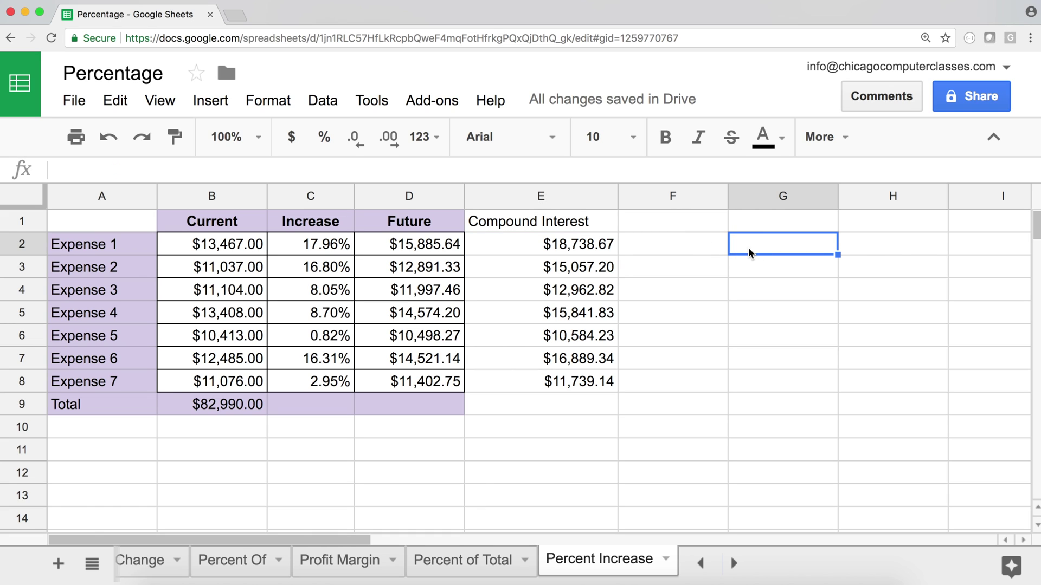
{"action": "type", "text": "="}
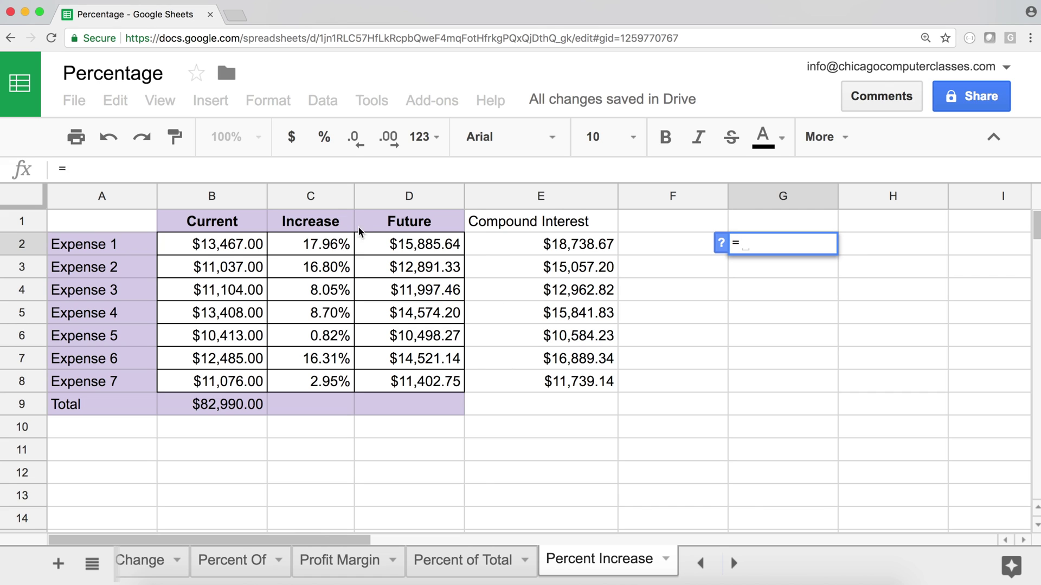
{"action": "left_click", "coordinate": [218, 244]}
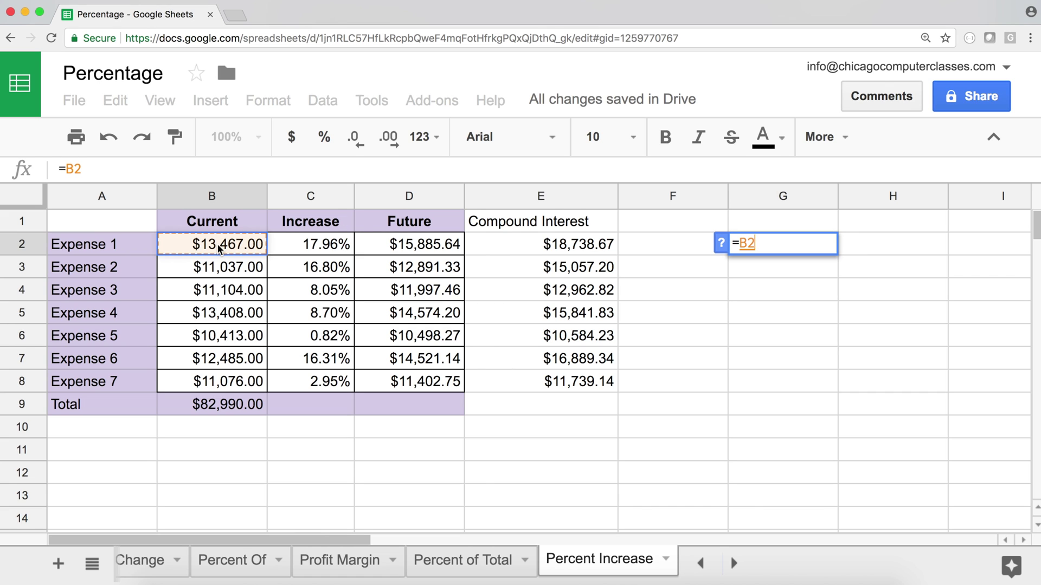
{"action": "type", "text": "*("}
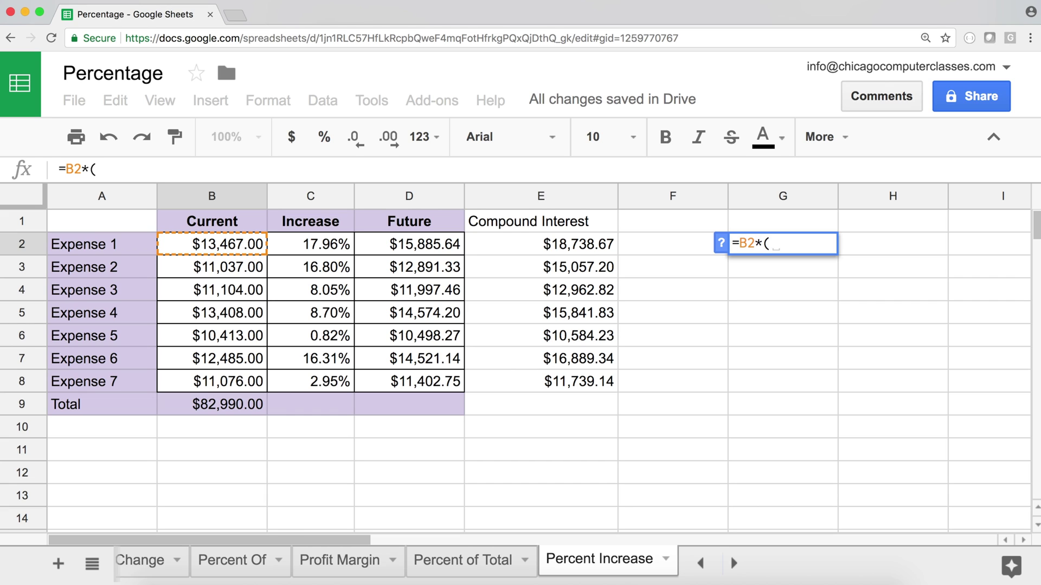
{"action": "type", "text": "1+"}
{"action": "left_click", "coordinate": [326, 247]}
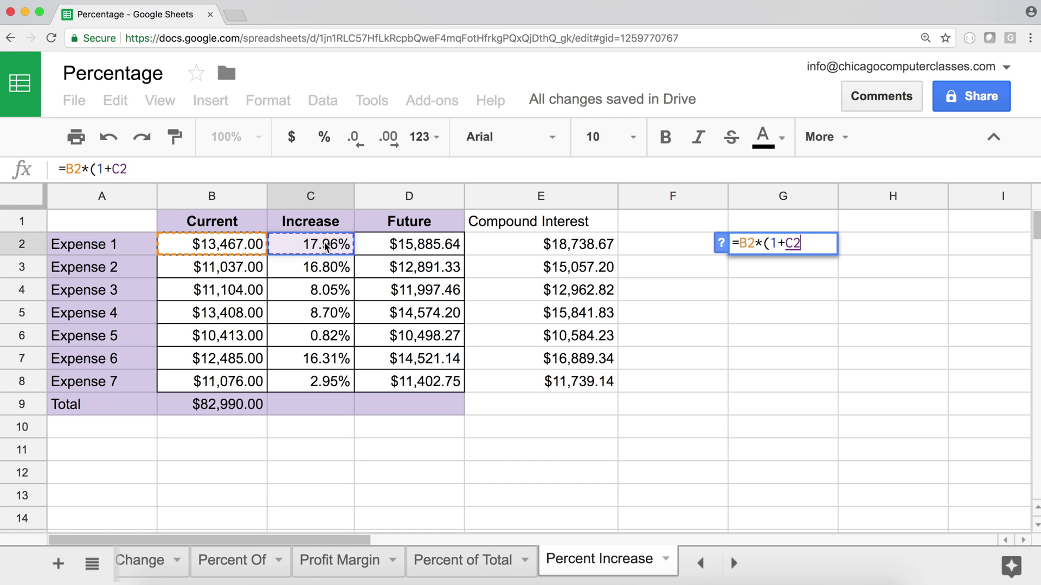
{"action": "type", "text": ")"}
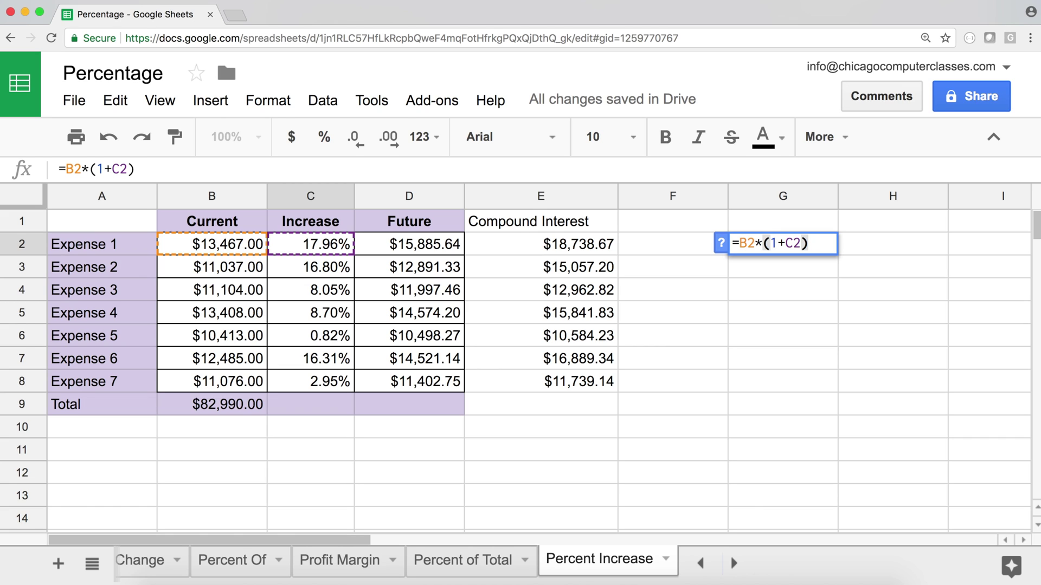
{"action": "type", "text": "^"}
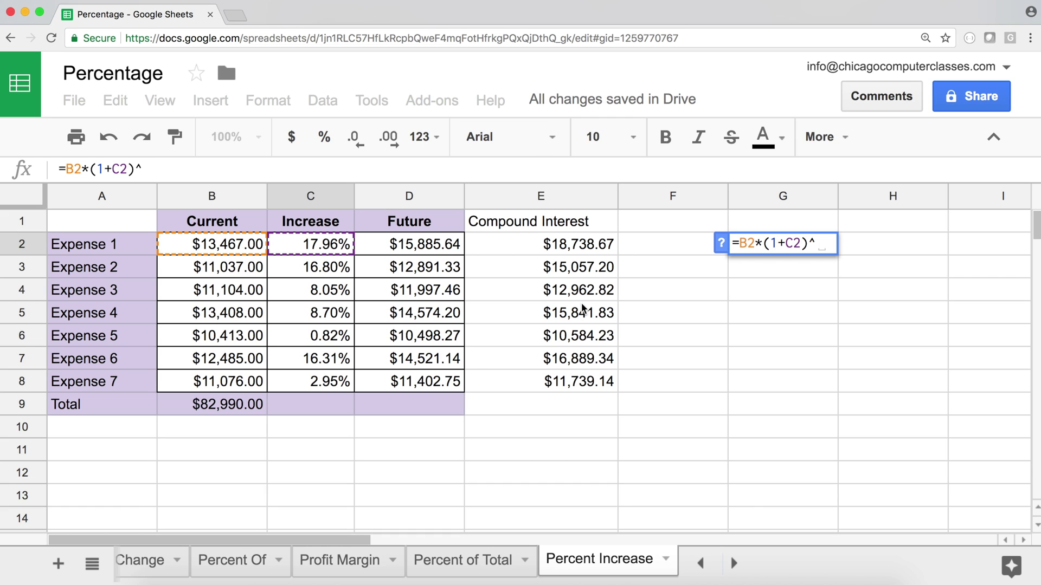
{"action": "type", "text": "2"}
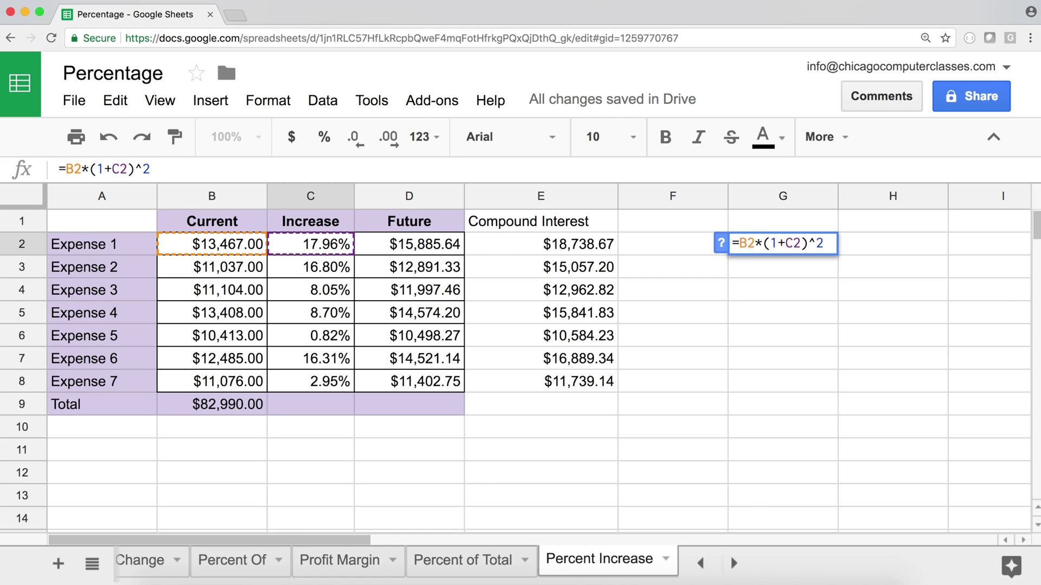
{"action": "key", "text": "Return"}
Fill the two-period compound formula from G2 down to G8 for the remaining expenses
{"action": "left_click", "coordinate": [795, 243]}
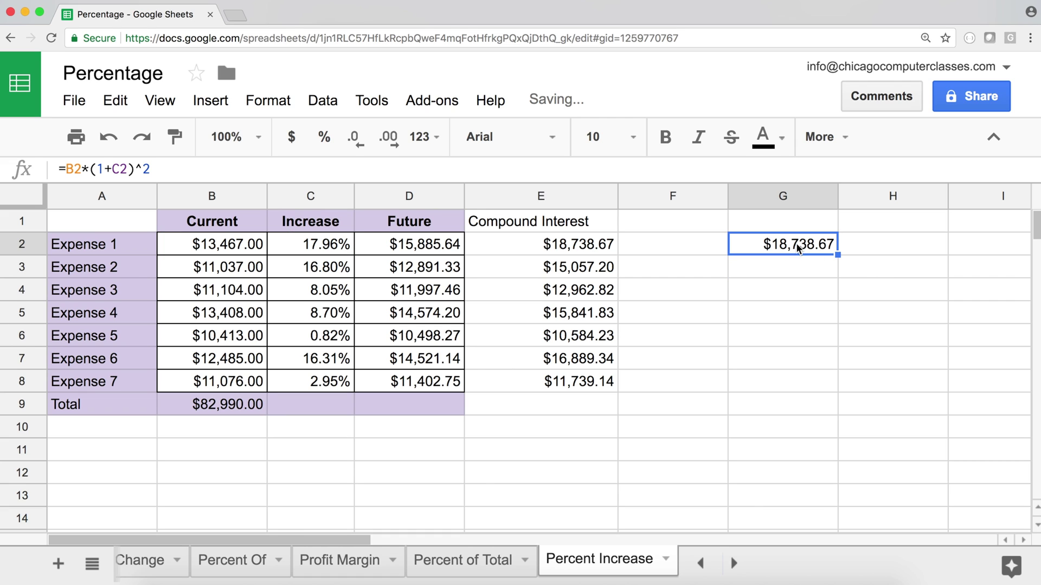
{"action": "left_click_drag", "start_coordinate": [838, 255], "coordinate": [836, 391]}
{"action": "left_click", "coordinate": [815, 242]}
Change the exponent in the G2 formula to 3, giving =B2*(1+C2)^3
{"action": "double_click", "coordinate": [814, 243]}
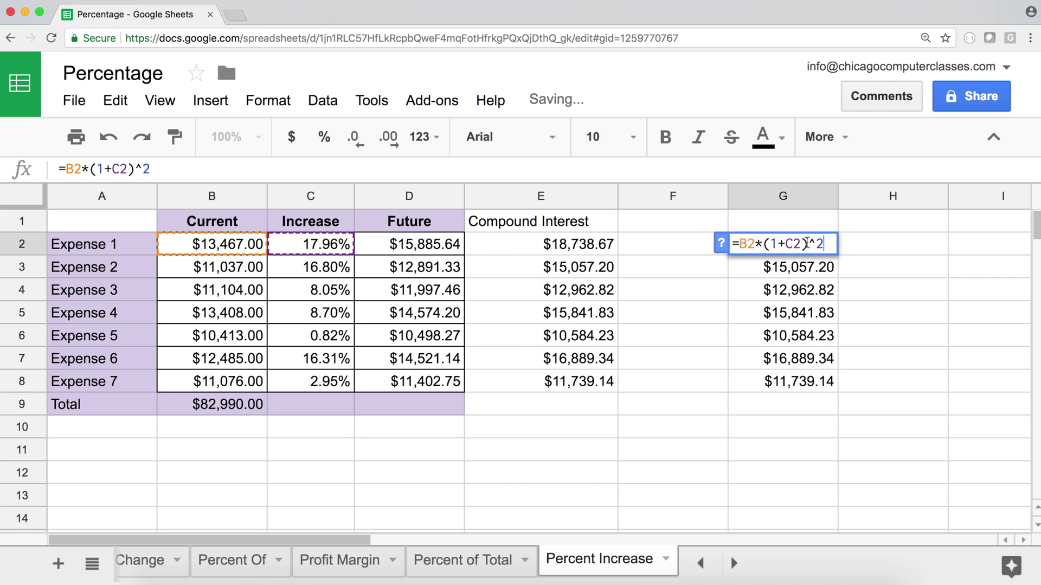
{"action": "left_click", "coordinate": [818, 244]}
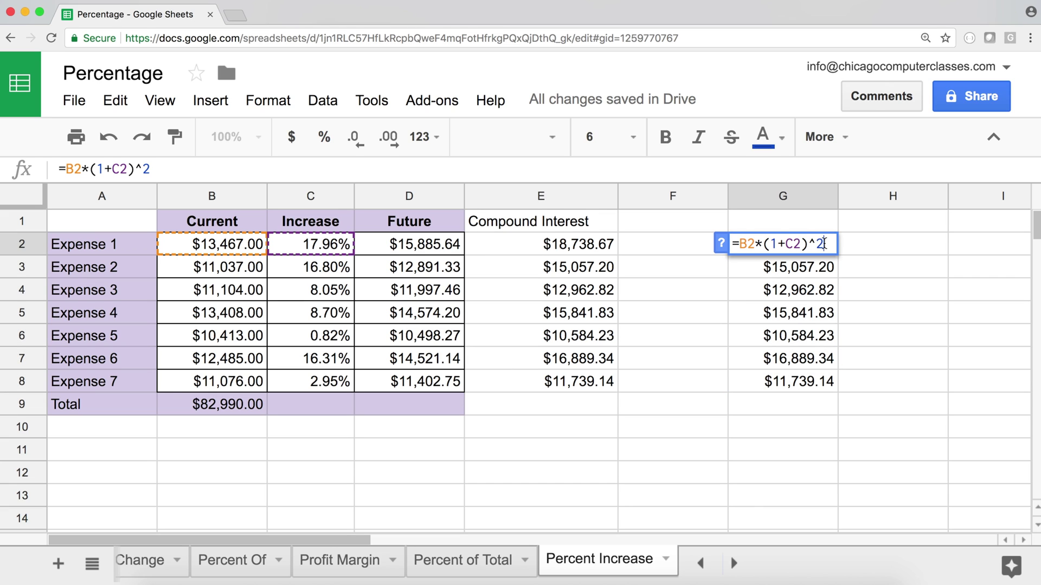
{"action": "double_click", "coordinate": [819, 244]}
{"action": "type", "text": "3"}
{"action": "key", "text": "Return"}
Fill the three-period compound formula from G2 down to G8 and inspect the references in G2
{"action": "left_click", "coordinate": [827, 249]}
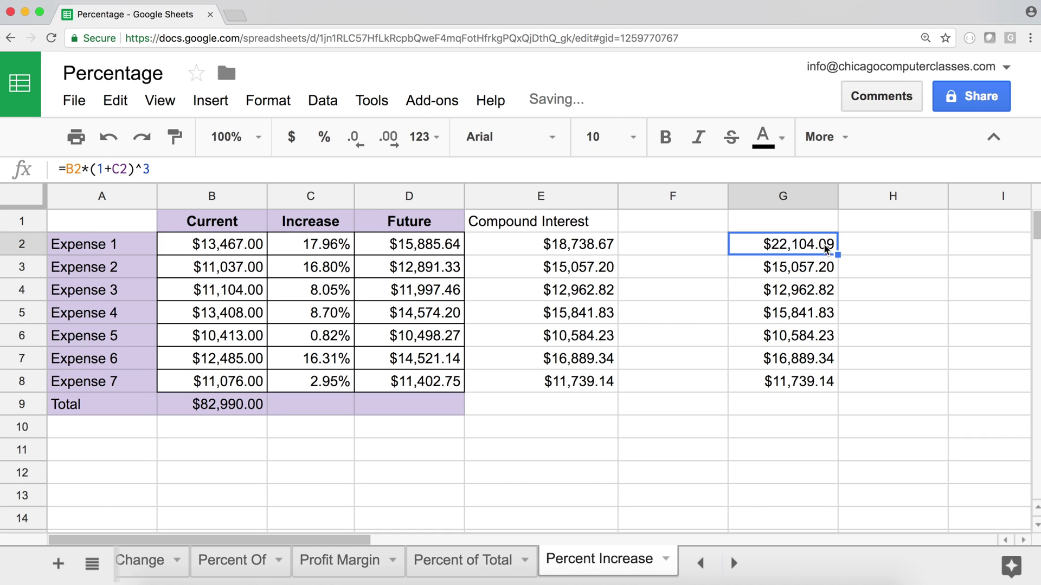
{"action": "left_click_drag", "start_coordinate": [838, 256], "coordinate": [813, 384]}
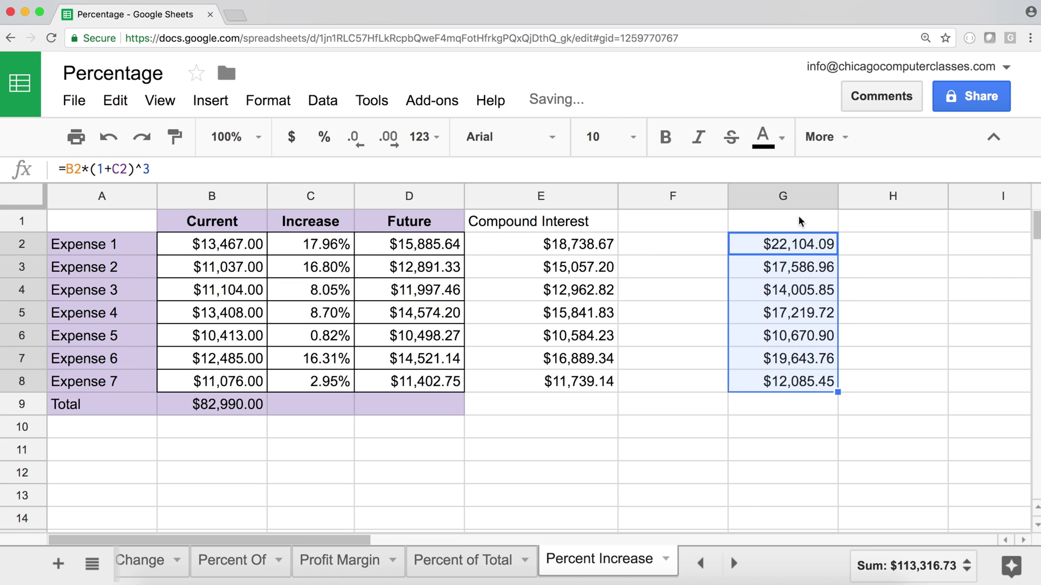
{"action": "double_click", "coordinate": [828, 242]}
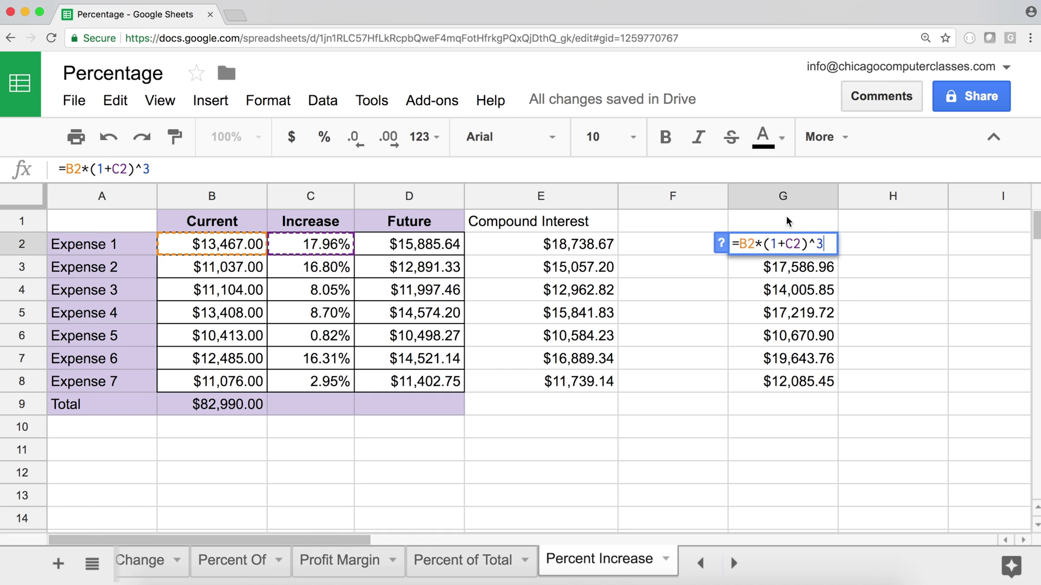
{"action": "key", "text": "Return"}
{"action": "left_click", "coordinate": [819, 245]}
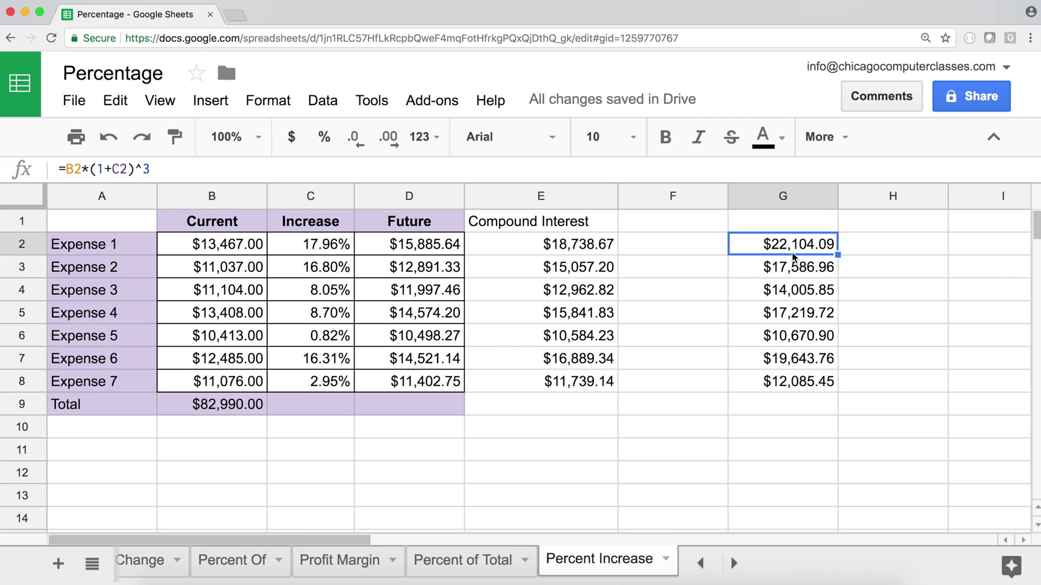
Clear all contents of column G, leaving only the original table and the Compound Interest column
{"action": "left_click", "coordinate": [801, 196]}
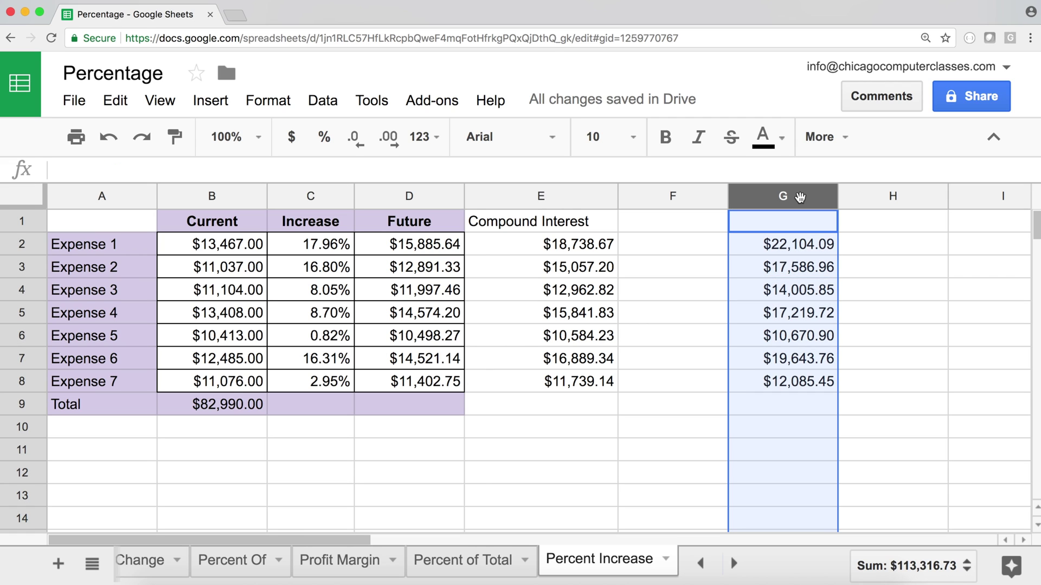
{"action": "key", "text": "Delete"}
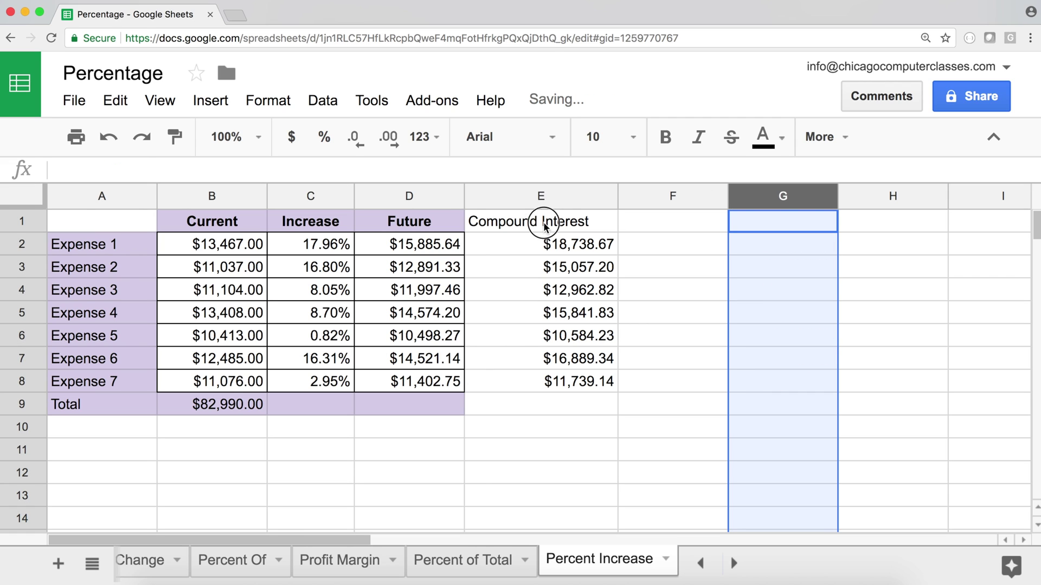
{"action": "left_click", "coordinate": [516, 227]}
{"action": "left_click", "coordinate": [70, 214]}
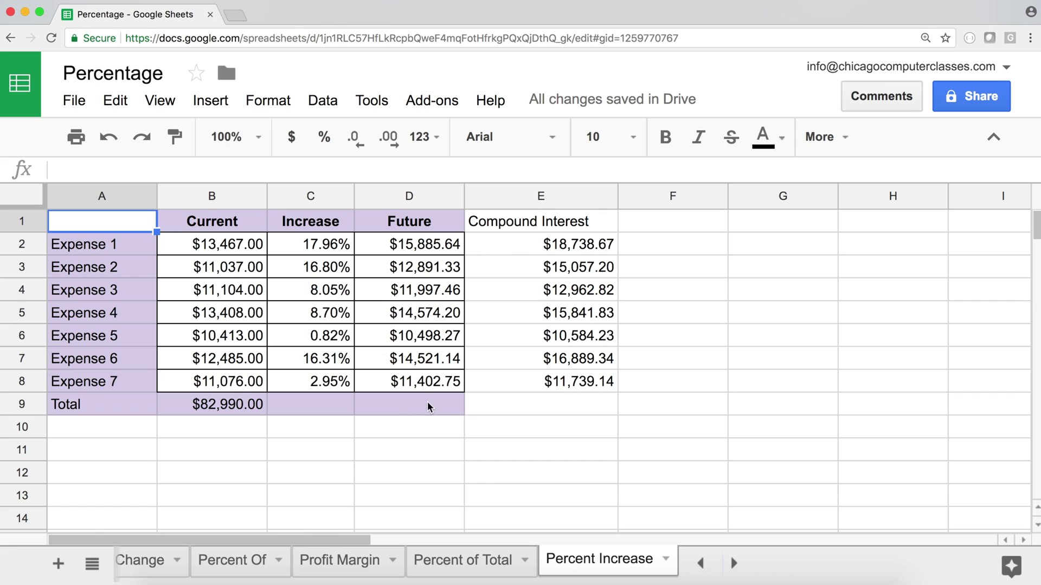
Total the Future amounts in cell D9 with =SUM(D2:D8) and check the formula
{"action": "left_click", "coordinate": [398, 412]}
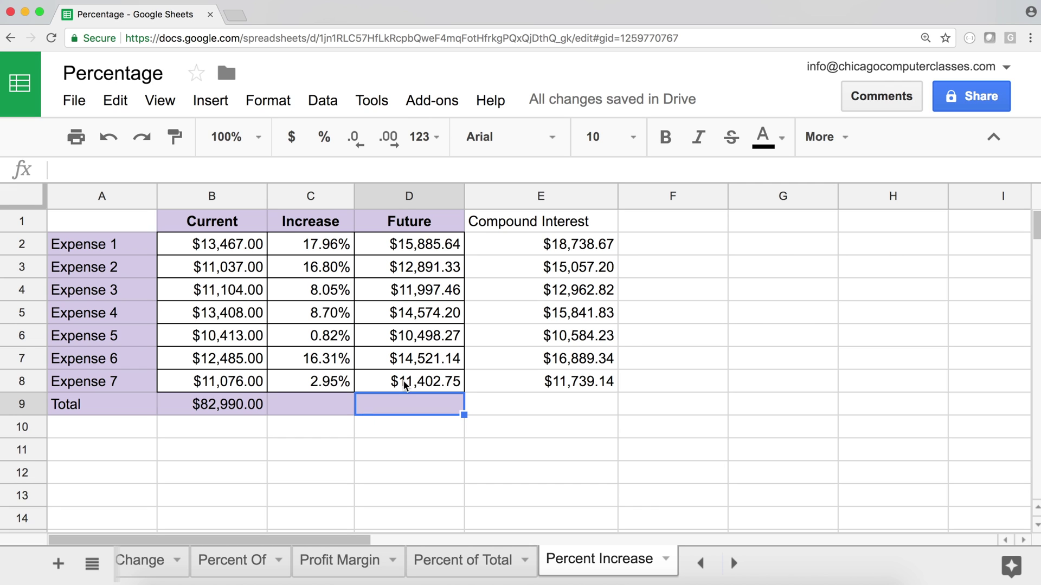
{"action": "type", "text": "=sum"}
{"action": "key", "text": "Tab"}
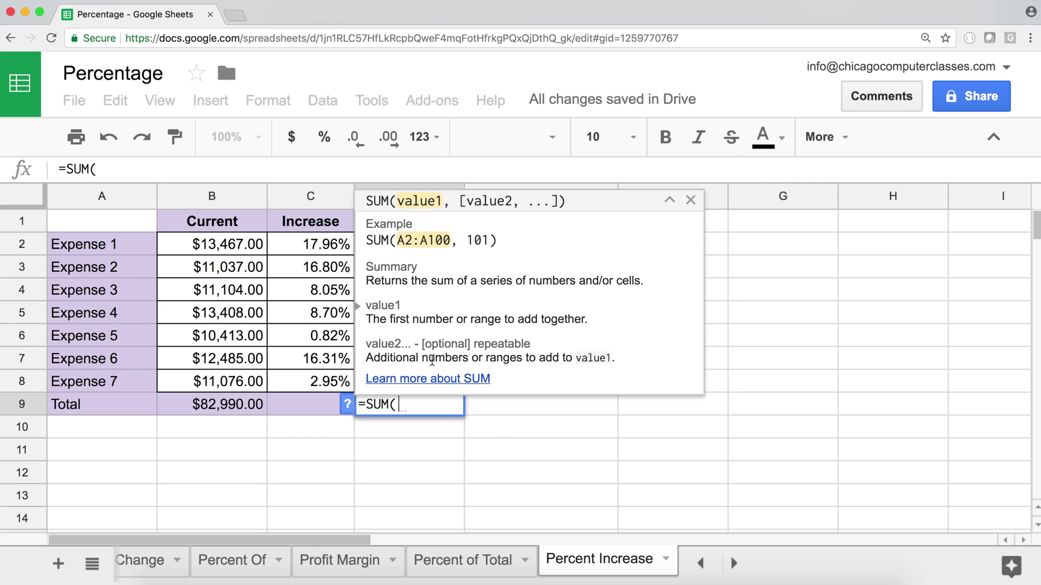
{"action": "left_click", "coordinate": [469, 427]}
{"action": "left_click_drag", "start_coordinate": [366, 248], "coordinate": [416, 384]}
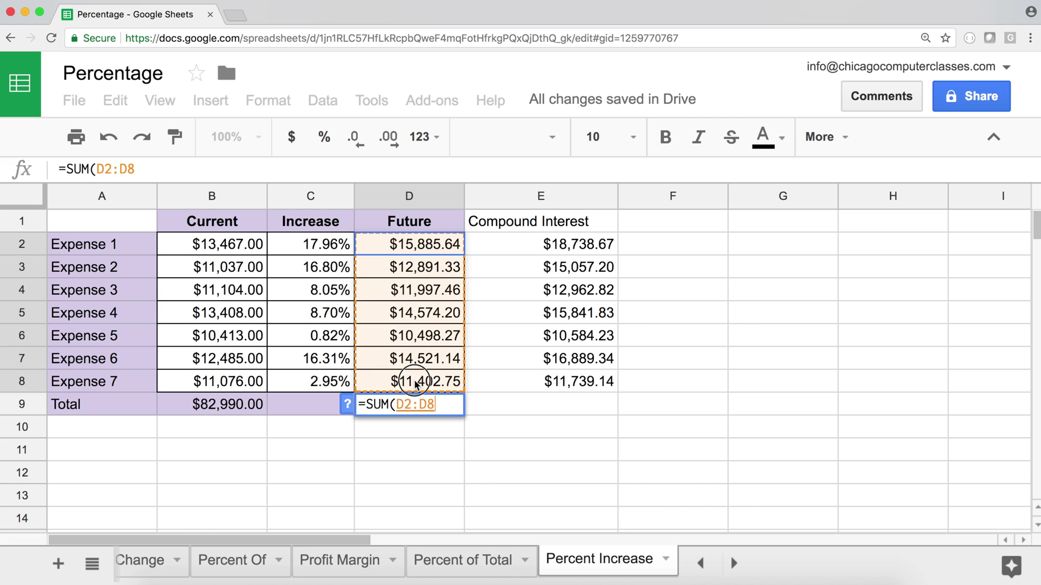
{"action": "key", "text": "Return"}
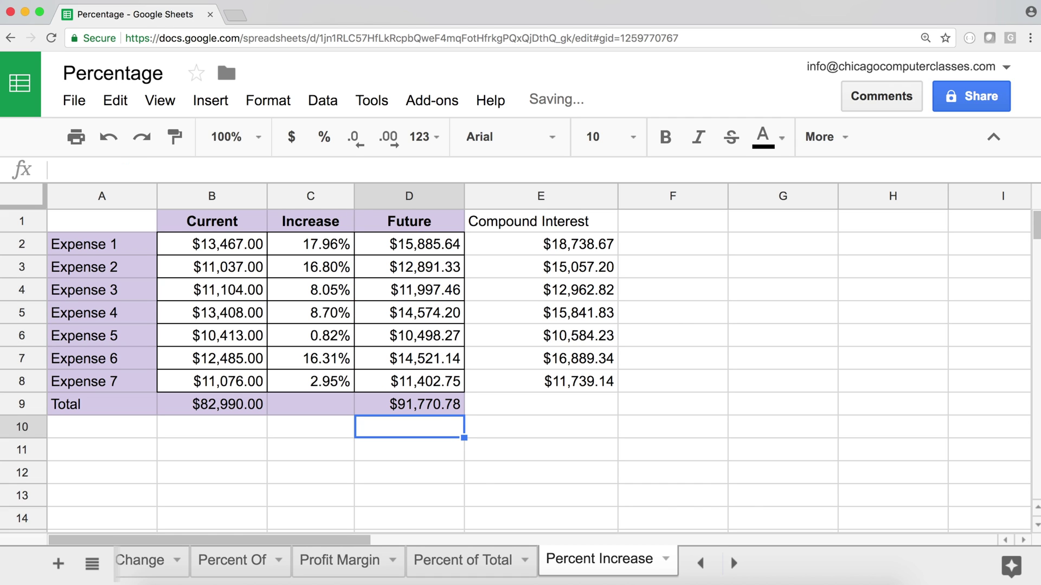
{"action": "left_click", "coordinate": [431, 403]}
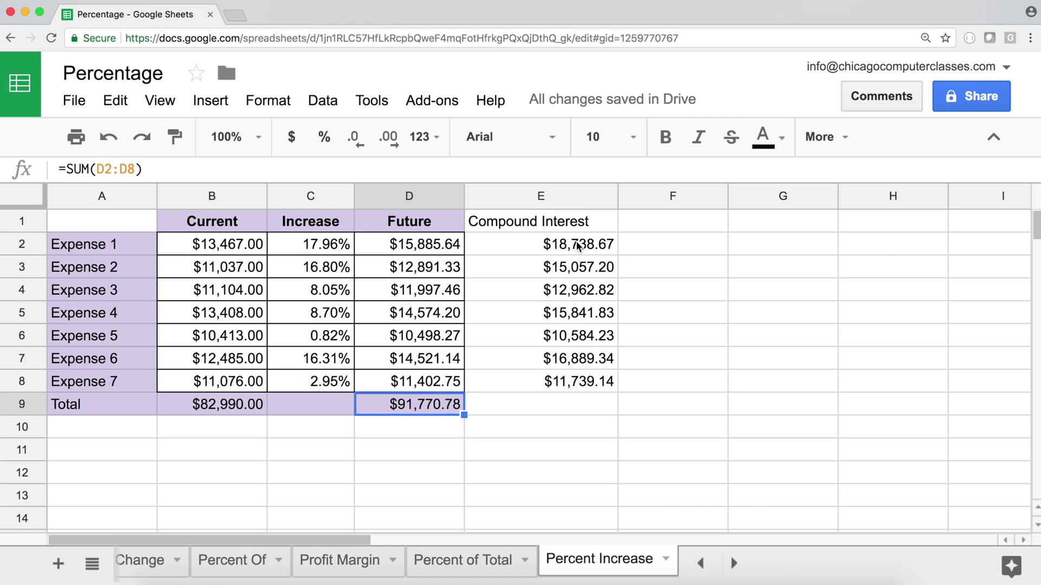
{"action": "left_click", "coordinate": [546, 221]}
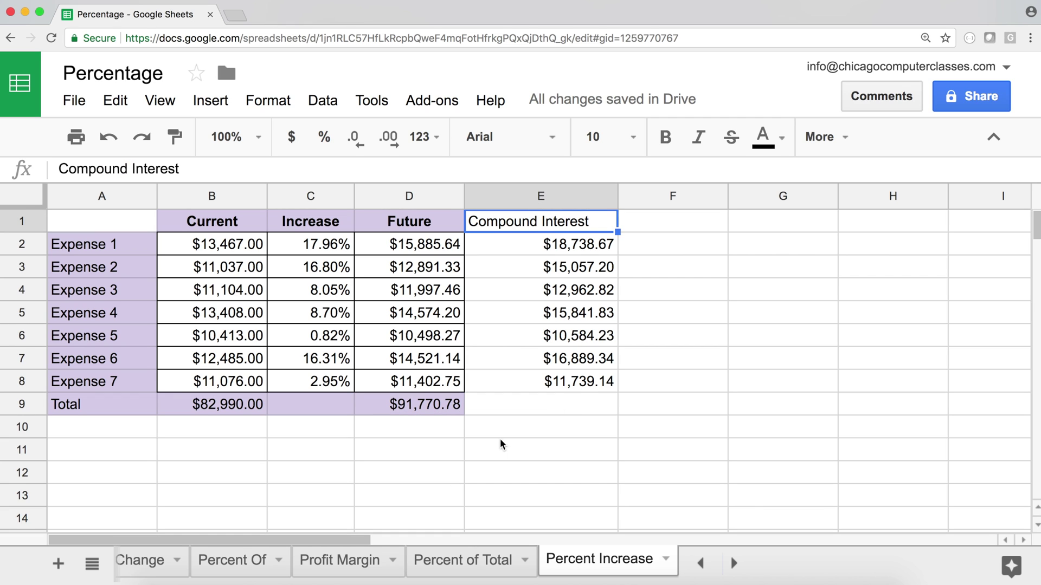